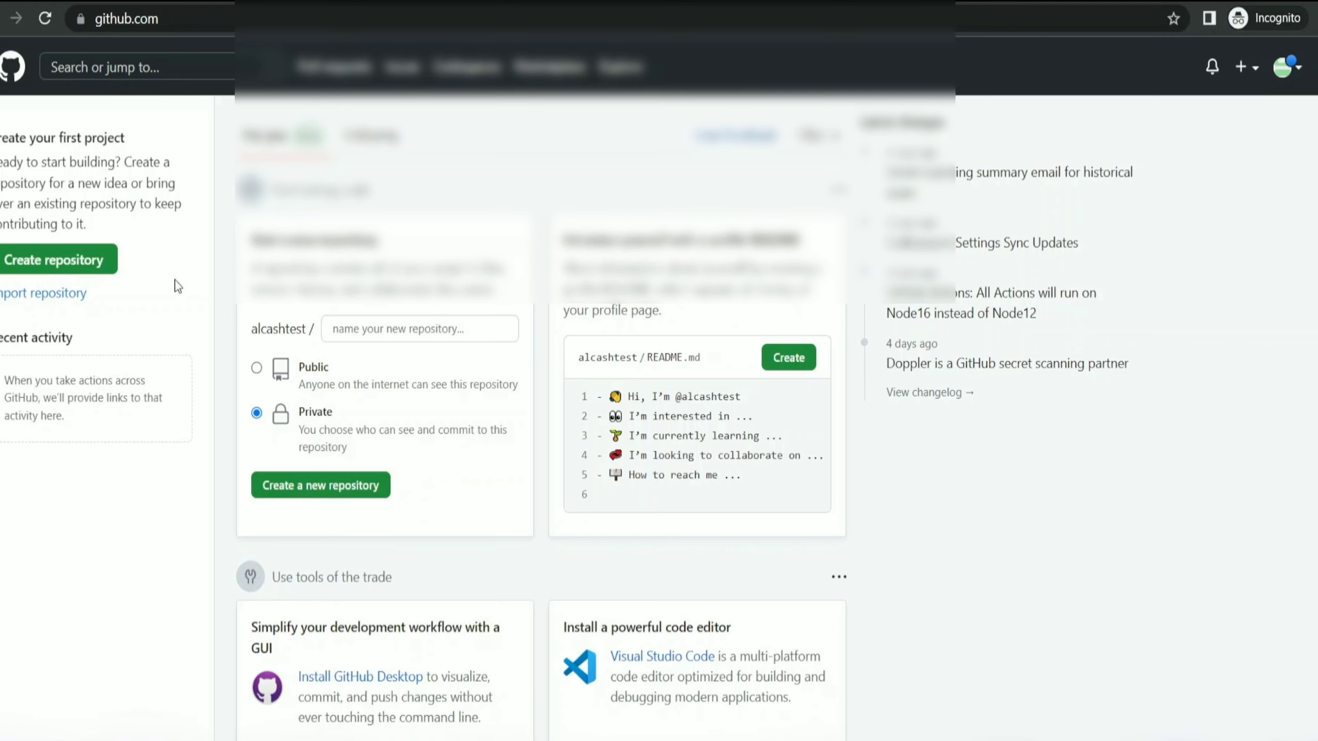
# Create a new public repository on GitHub without initializing it with a README
pyautogui.click(72, 260)
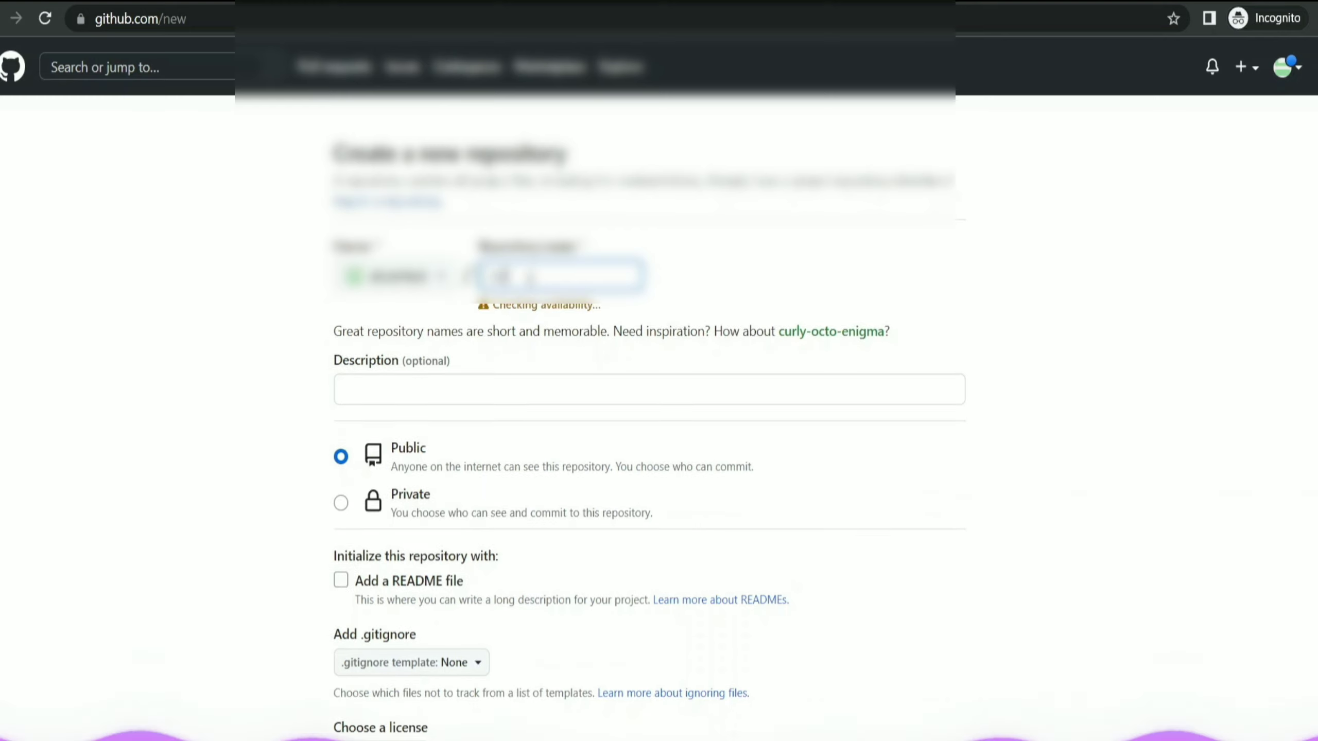
pyautogui.scroll(-6, 853, 562)
pyautogui.click(854, 562)
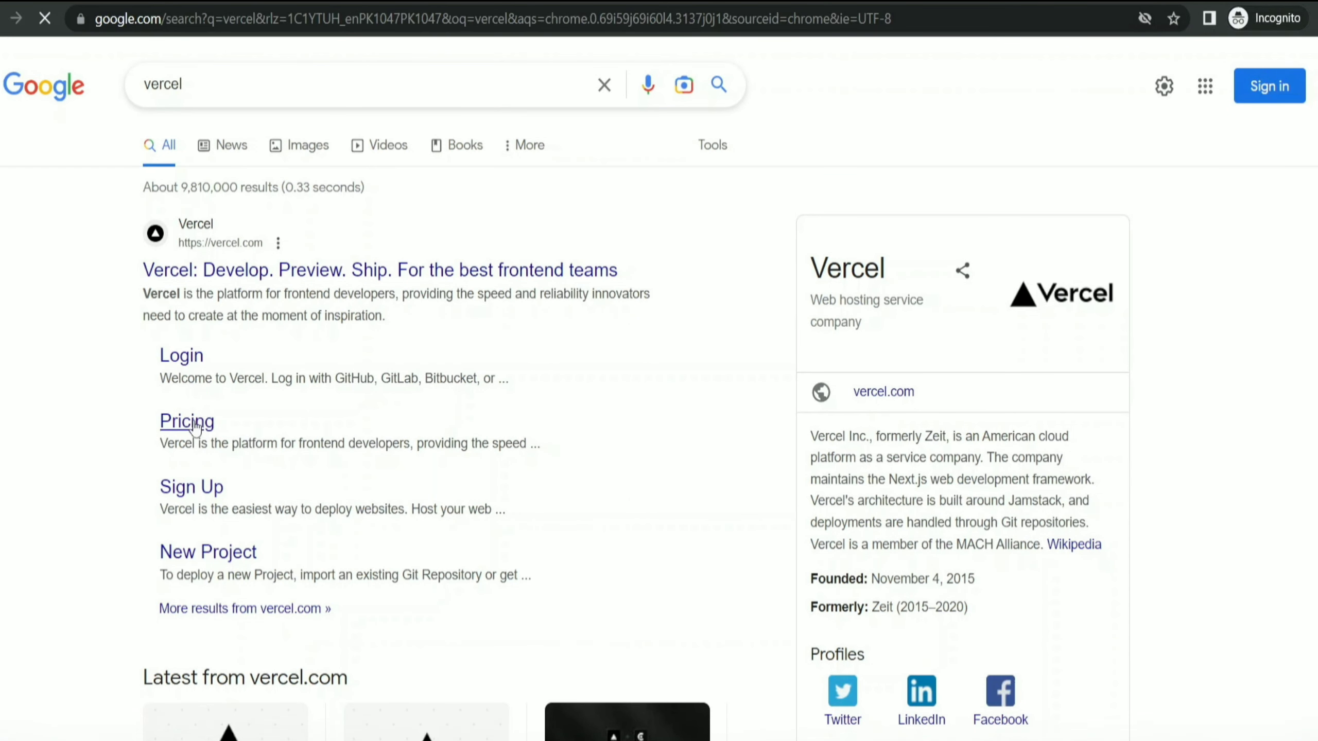
# Start a Vercel sign-up on the Hobby plan and request GitHub authorization as the Git provider
pyautogui.click(203, 488)
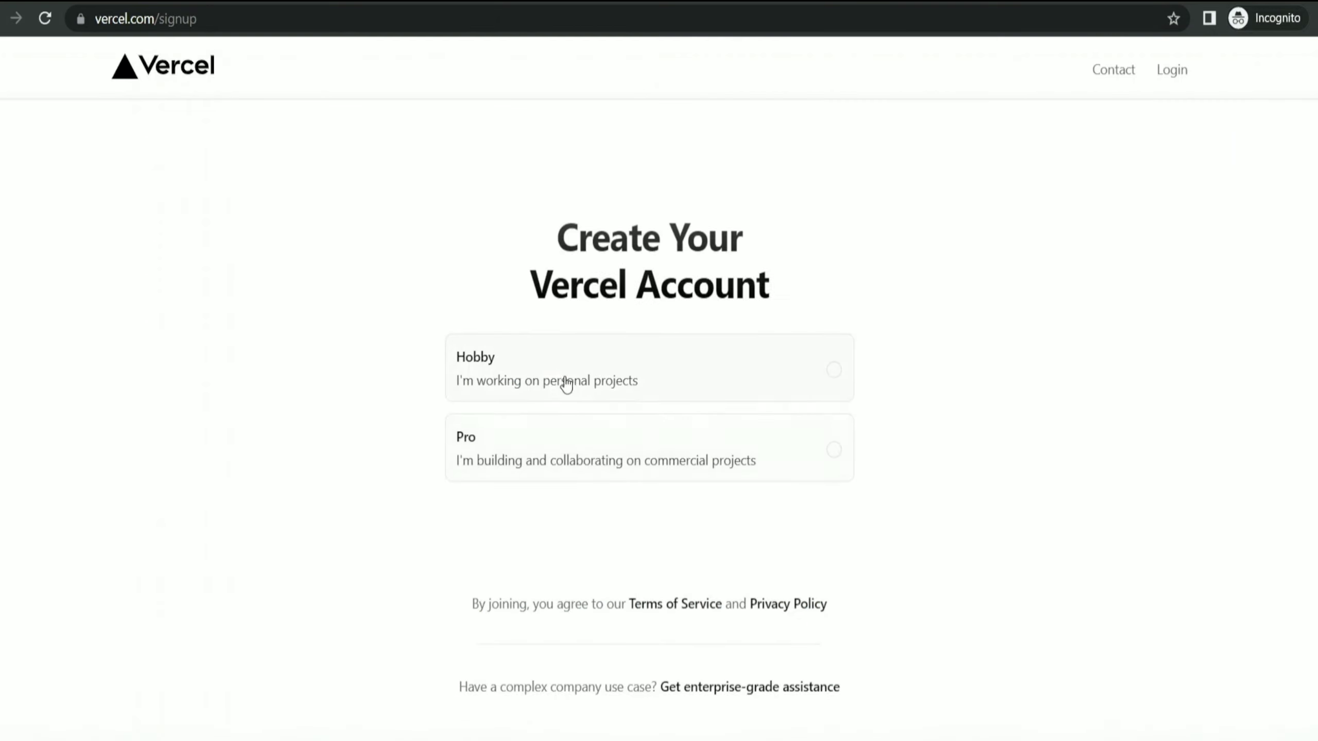
pyautogui.click(587, 378)
pyautogui.click(507, 571)
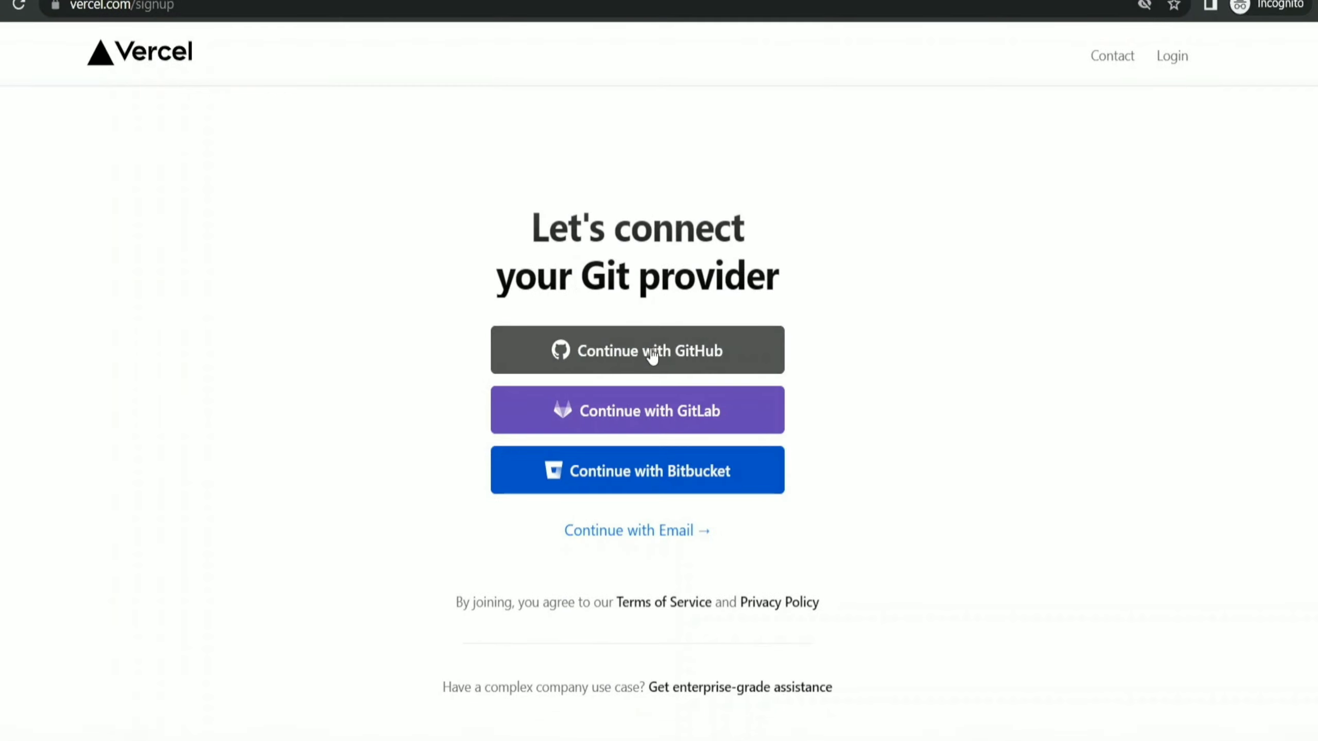
pyautogui.click(684, 352)
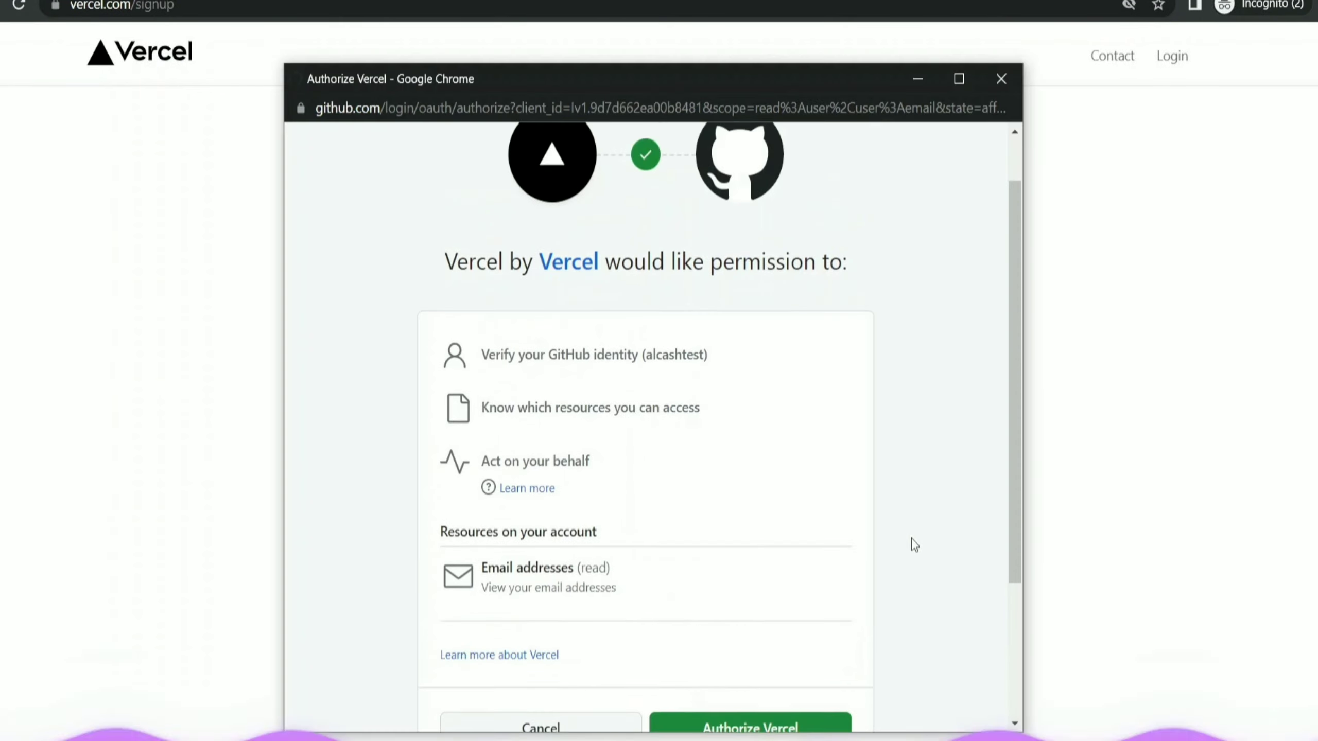
pyautogui.scroll(-2, 889, 514)
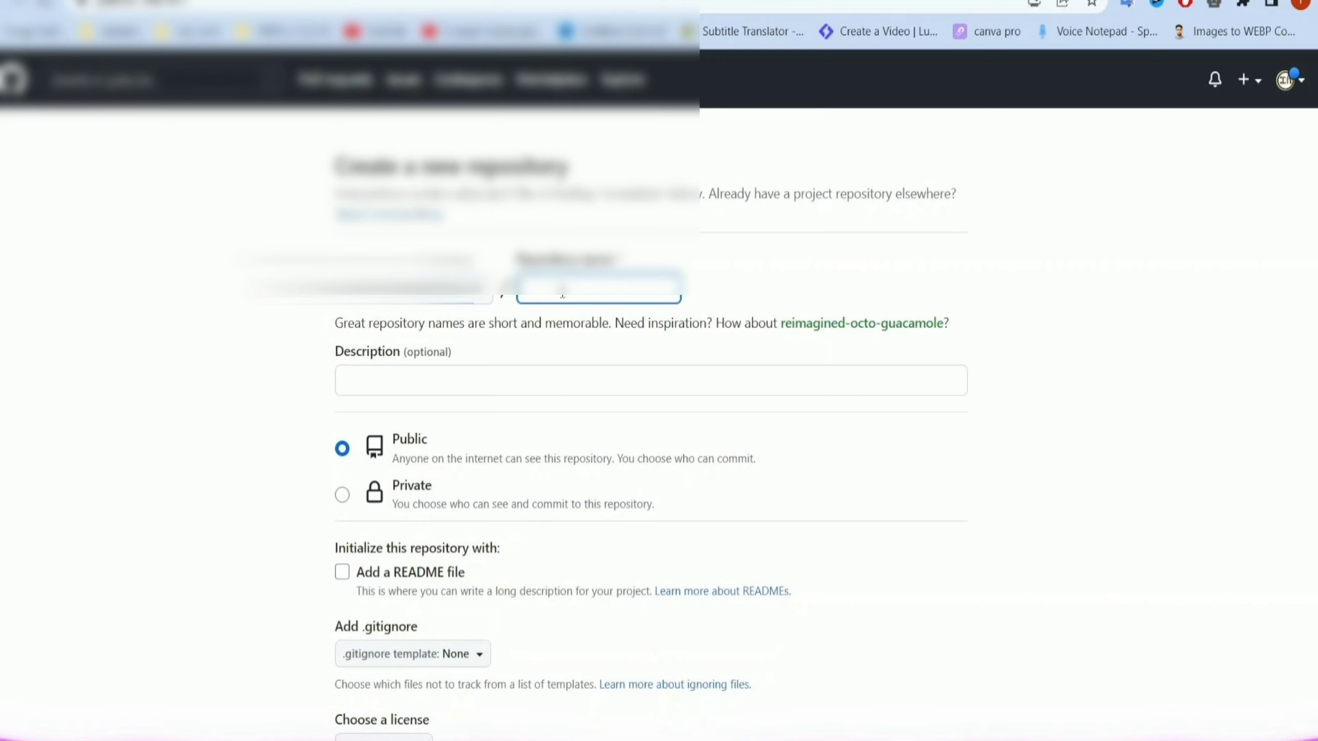
# Create a public GitHub repository named alcashtest and commit an empty file named 1 inside a new pages folder
pyautogui.scroll(-6, 647, 507)
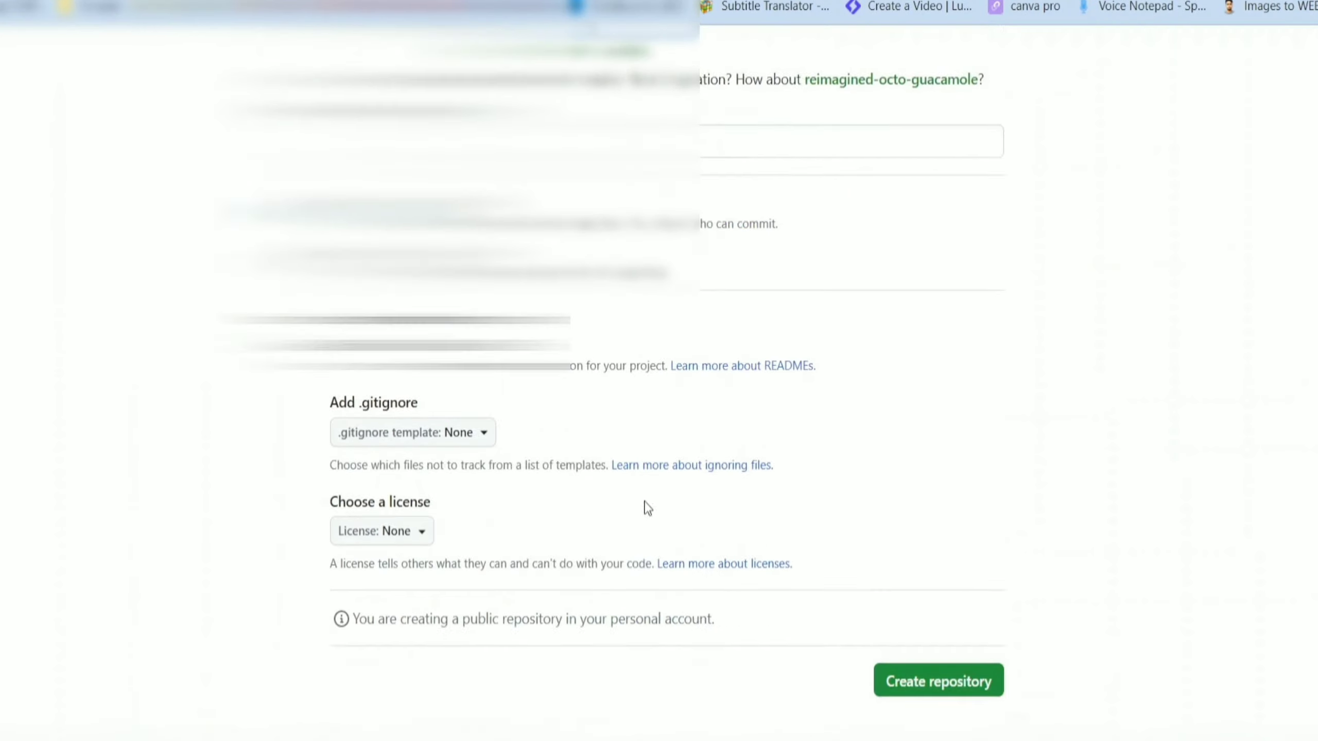
pyautogui.click(960, 566)
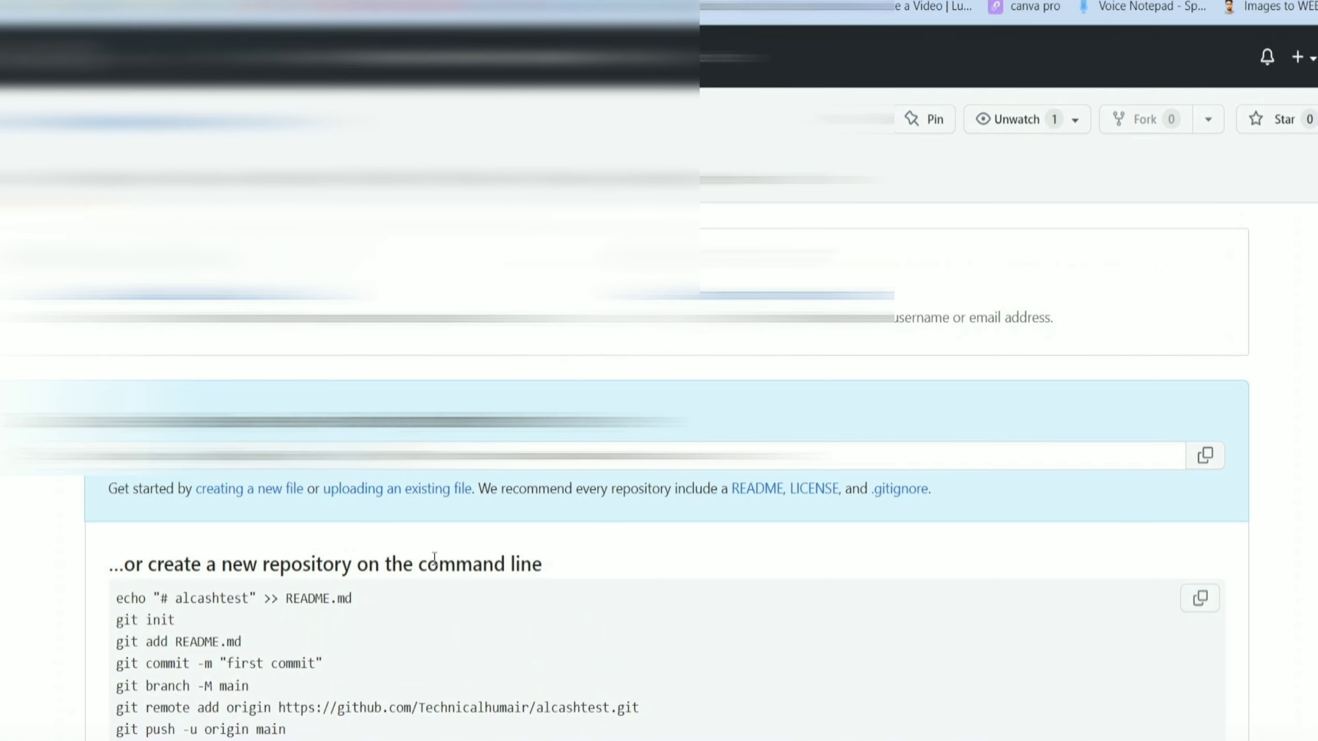
pyautogui.click(261, 499)
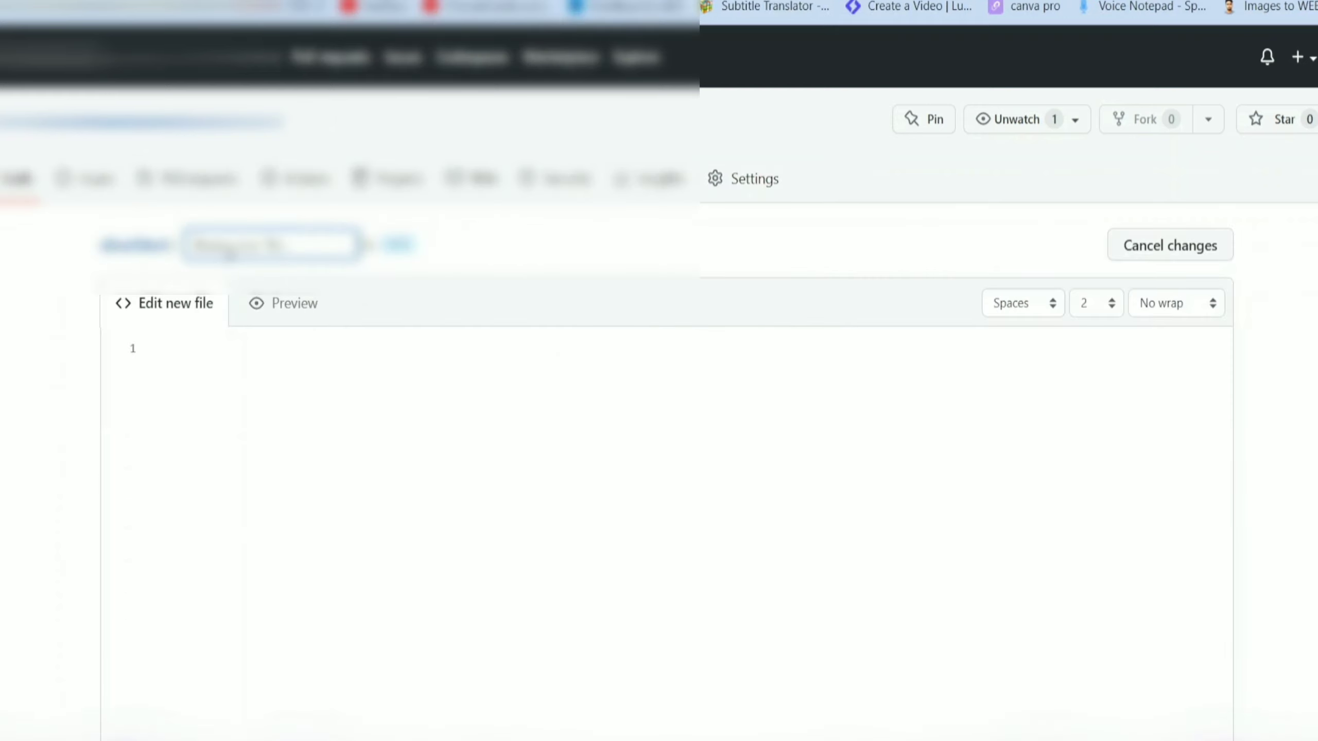
pyautogui.write('code')
pyautogui.scroll(-10, 282, 426)
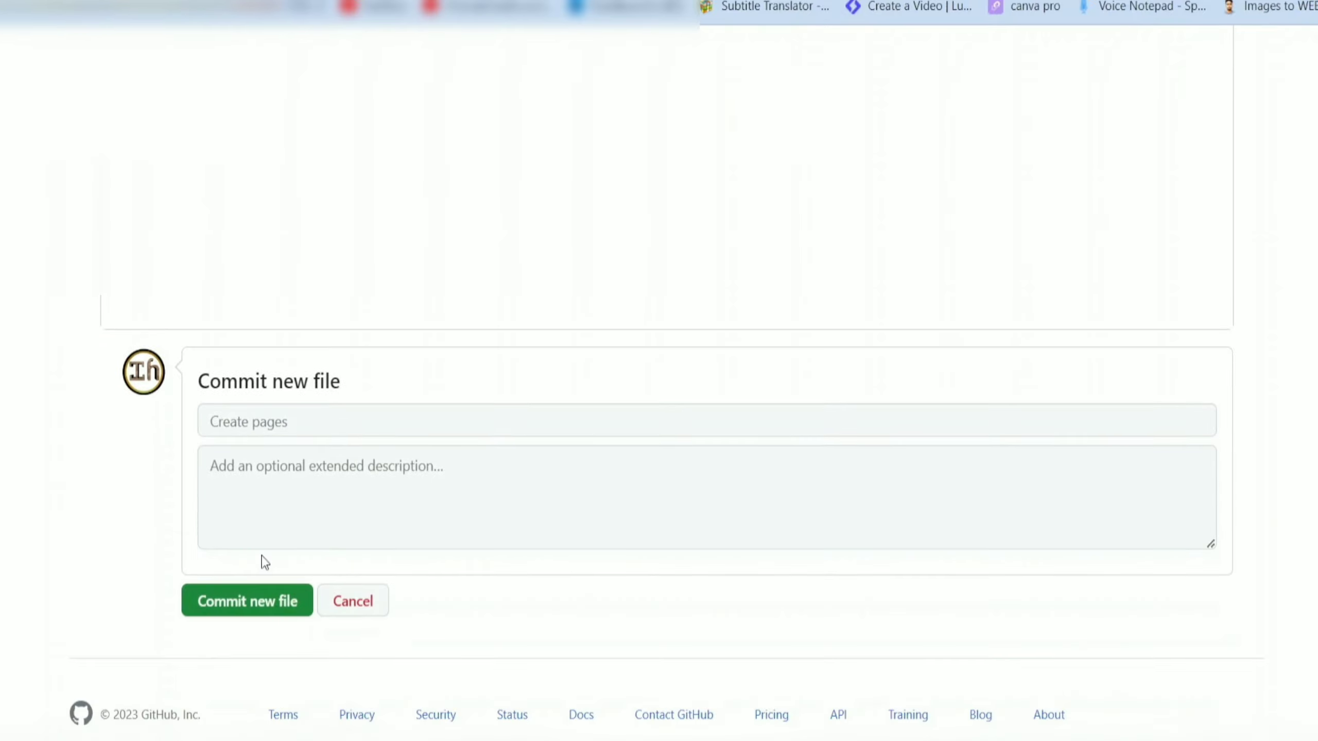
pyautogui.scroll(10, 265, 541)
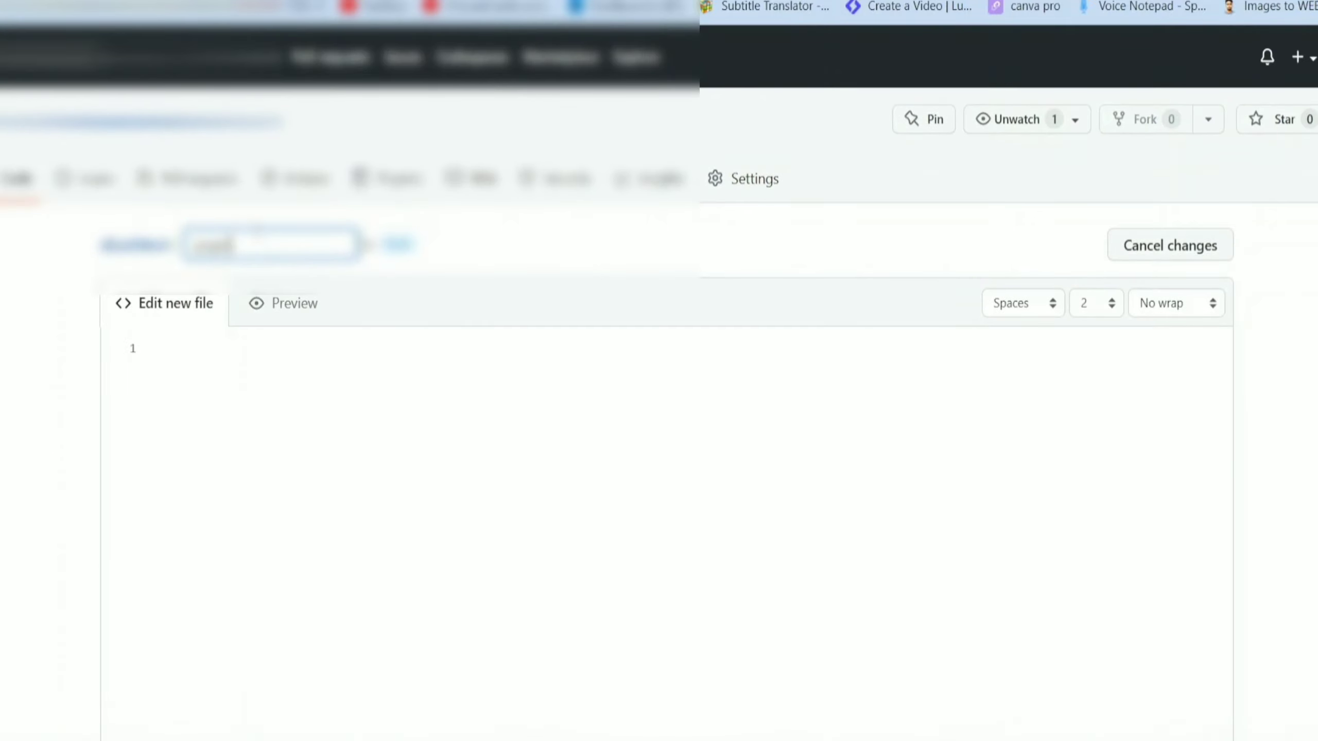
pyautogui.write('/')
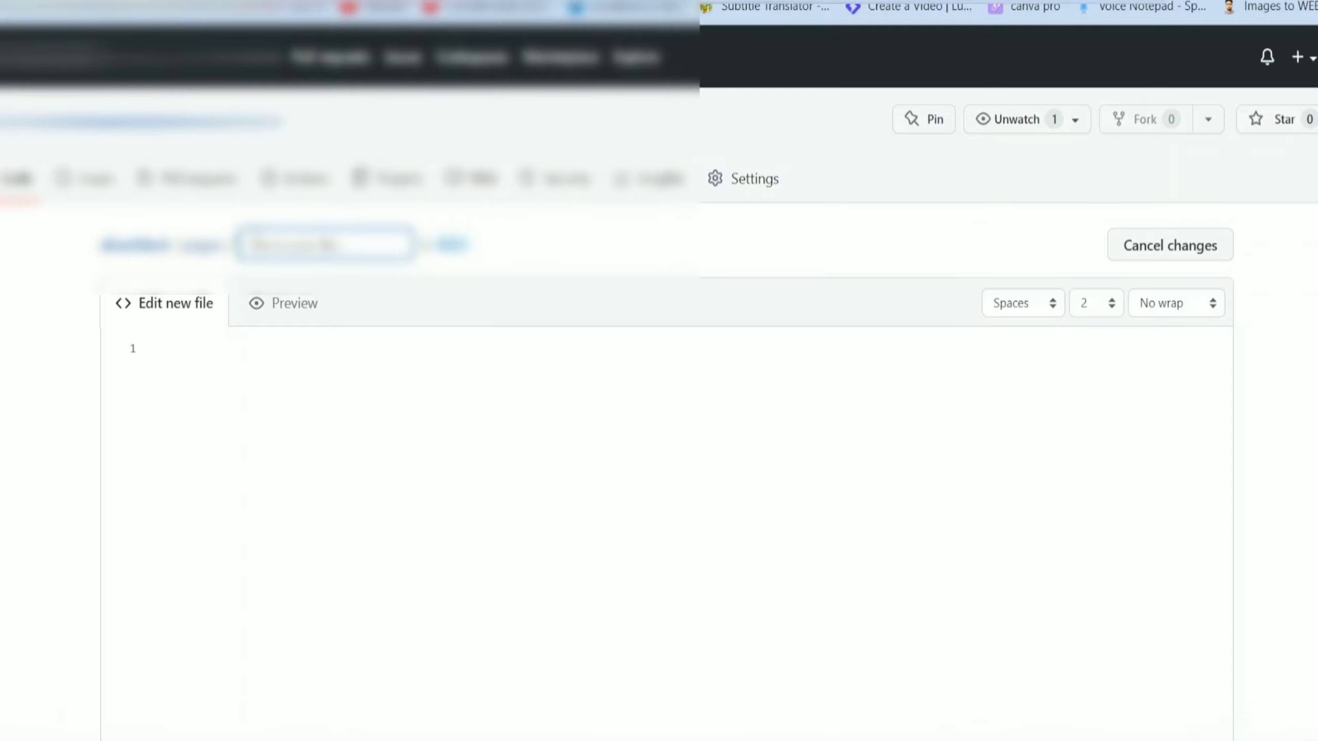
pyautogui.scroll(-10, 194, 421)
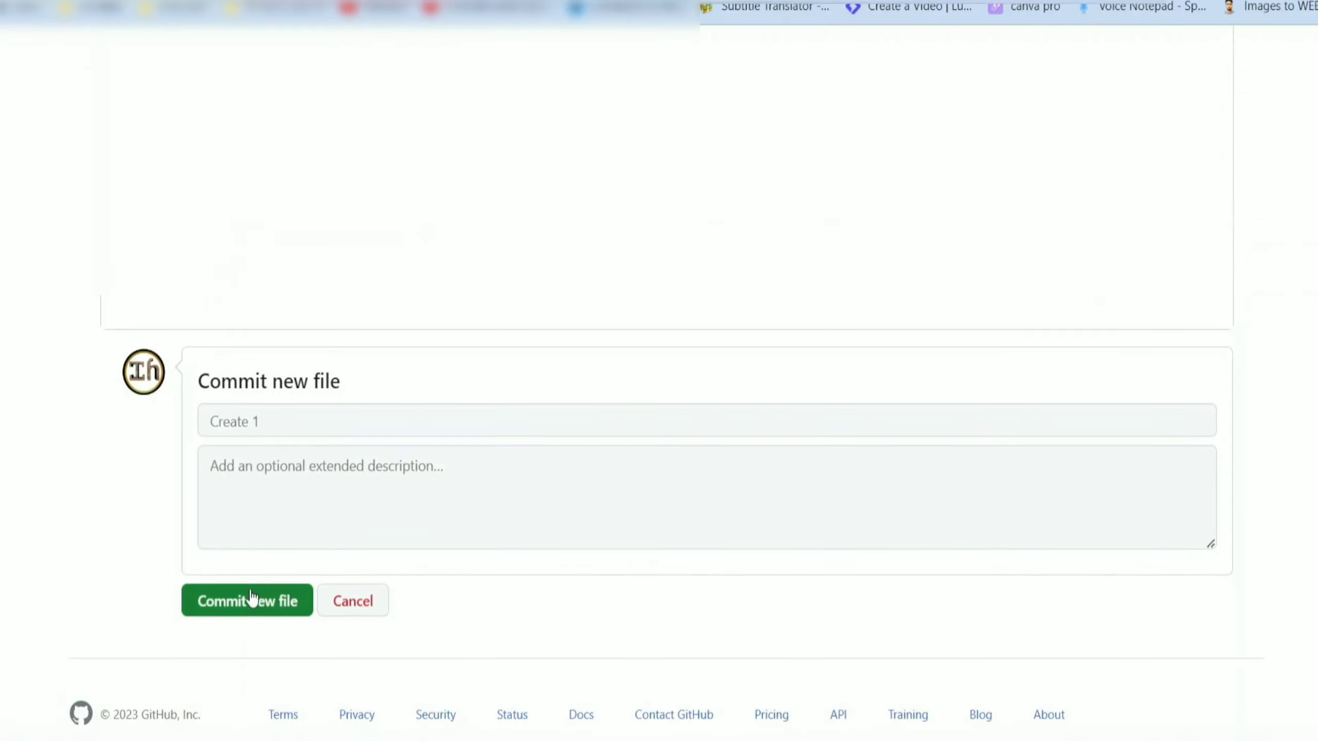
pyautogui.click(251, 598)
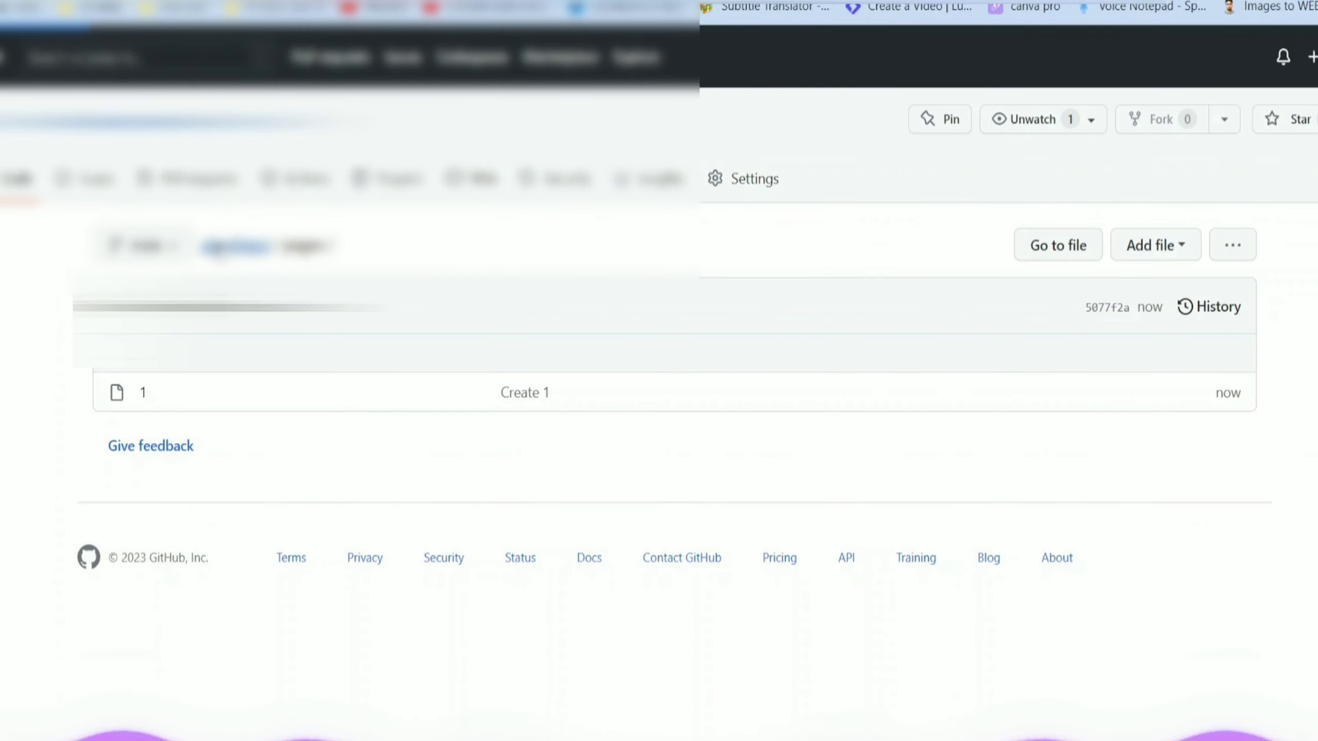
# Commit an empty file named 2 inside a new public folder at the repository root, directly to the main branch
pyautogui.click(791, 247)
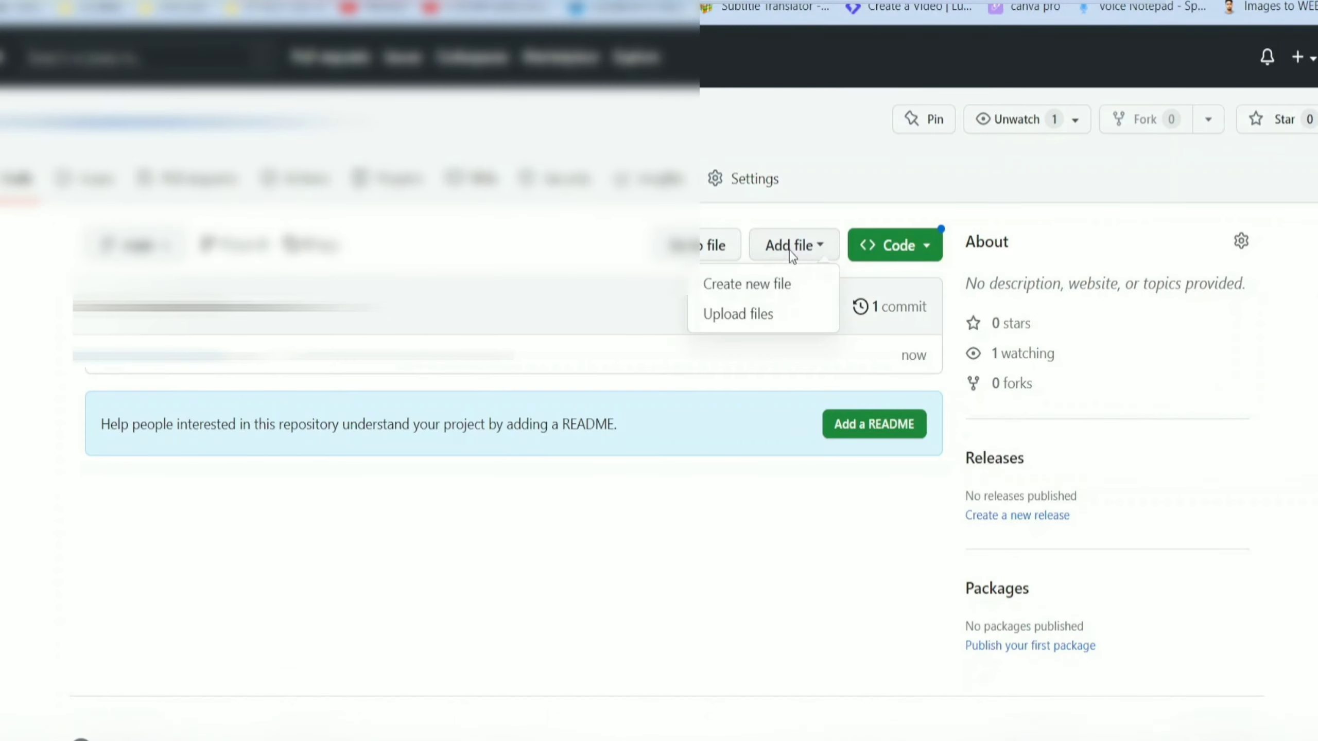
pyautogui.click(773, 285)
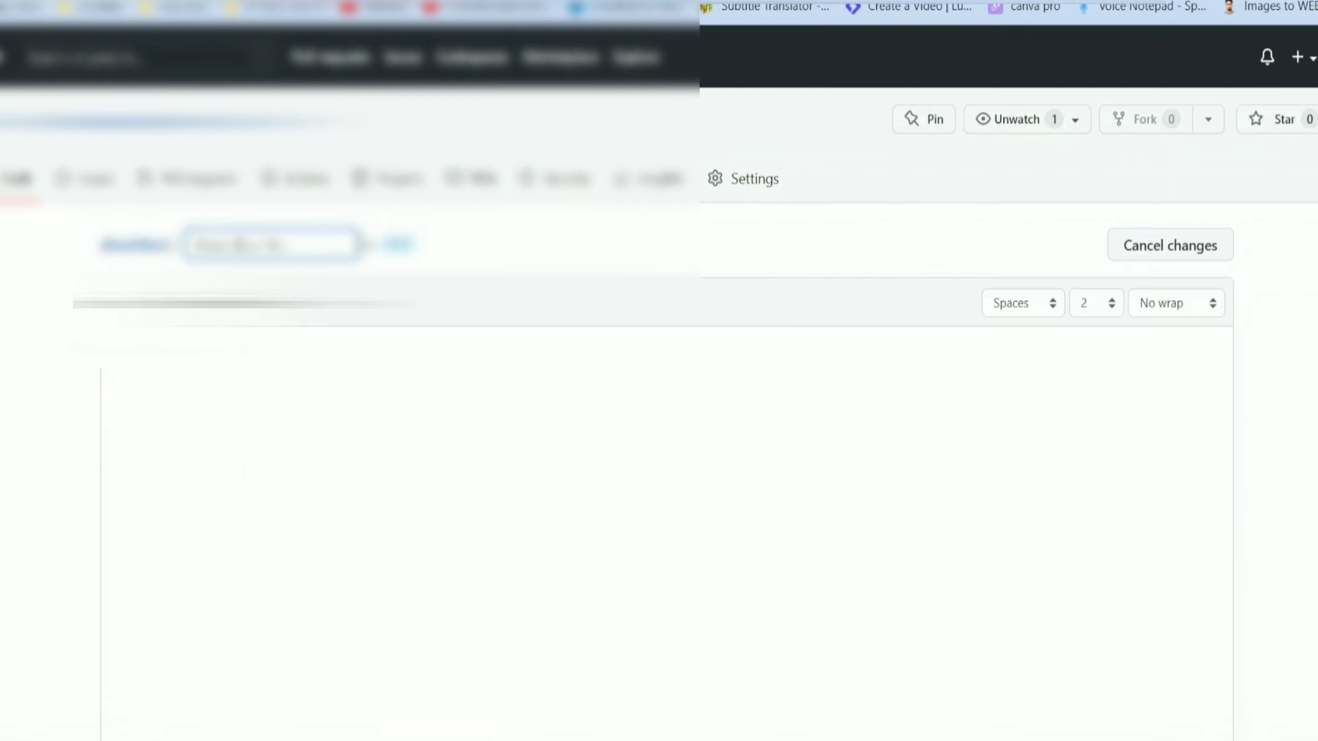
pyautogui.write('ok.1')
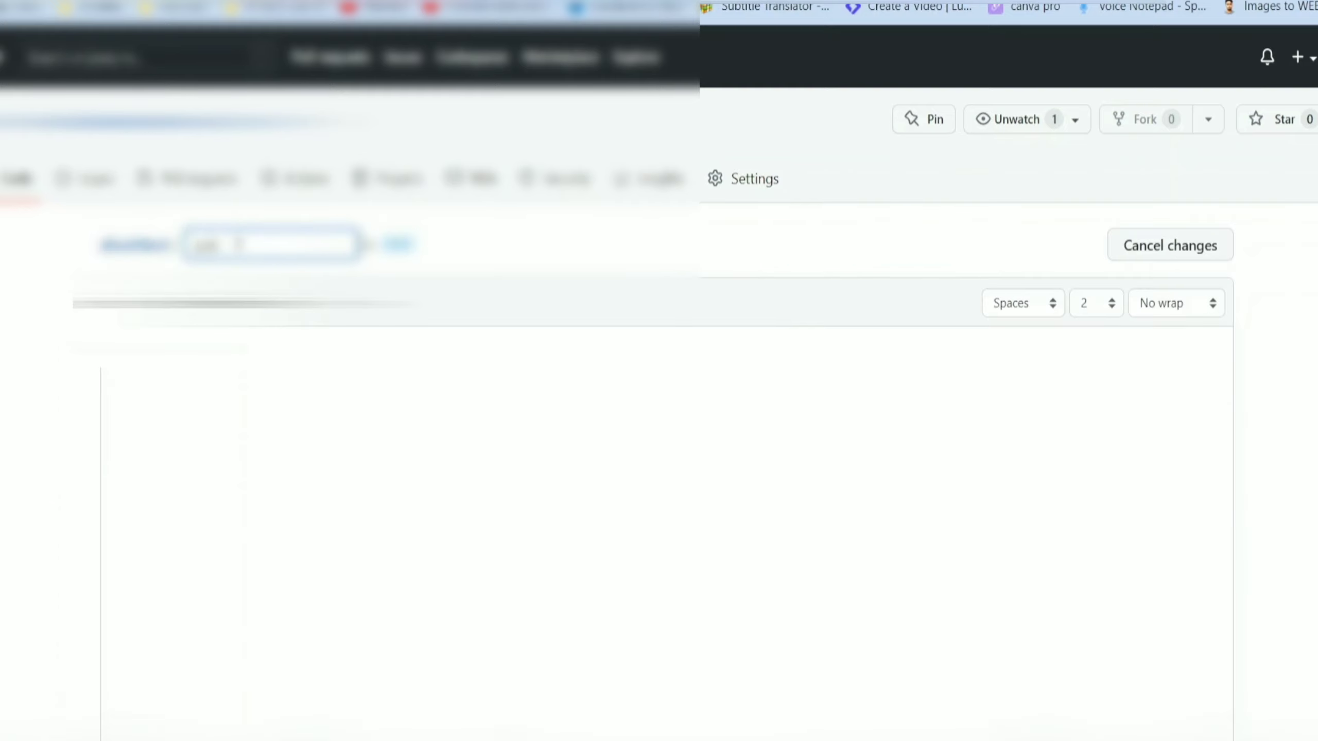
pyautogui.write('.md')
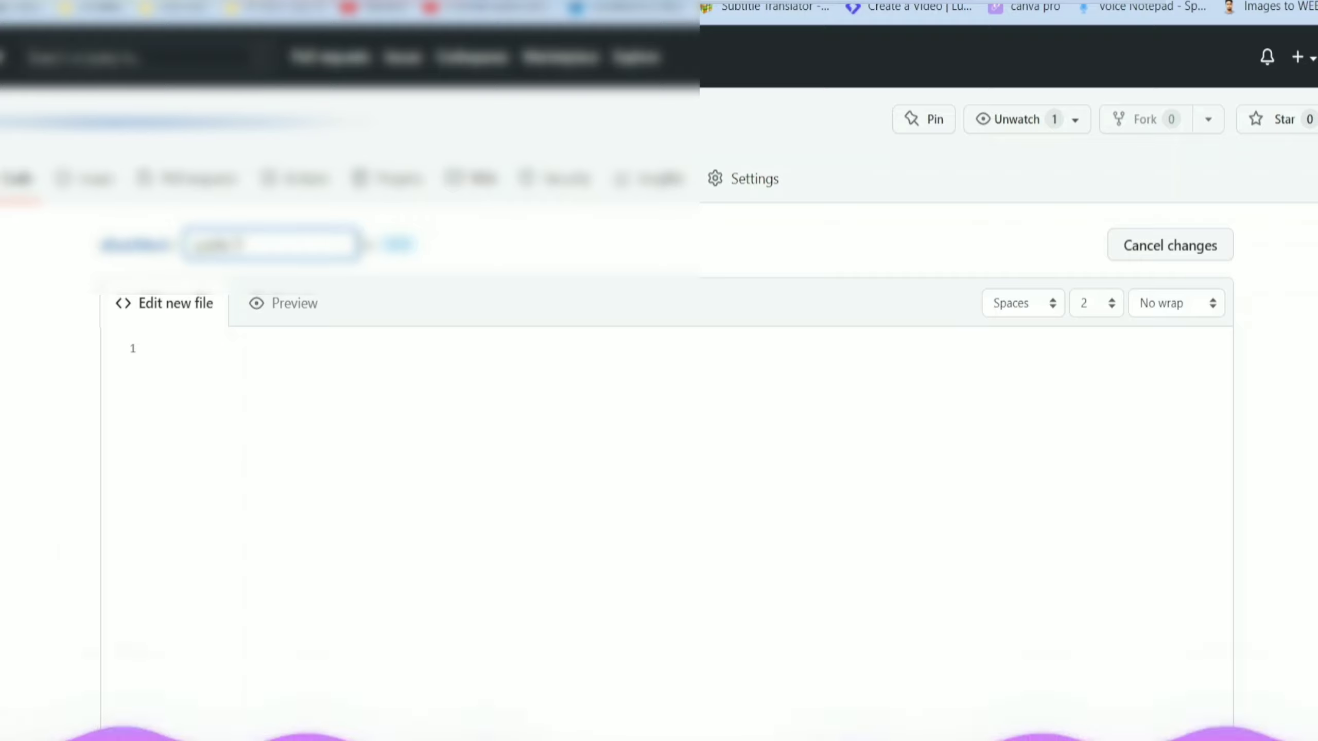
pyautogui.write('/')
pyautogui.scroll(-10, 213, 359)
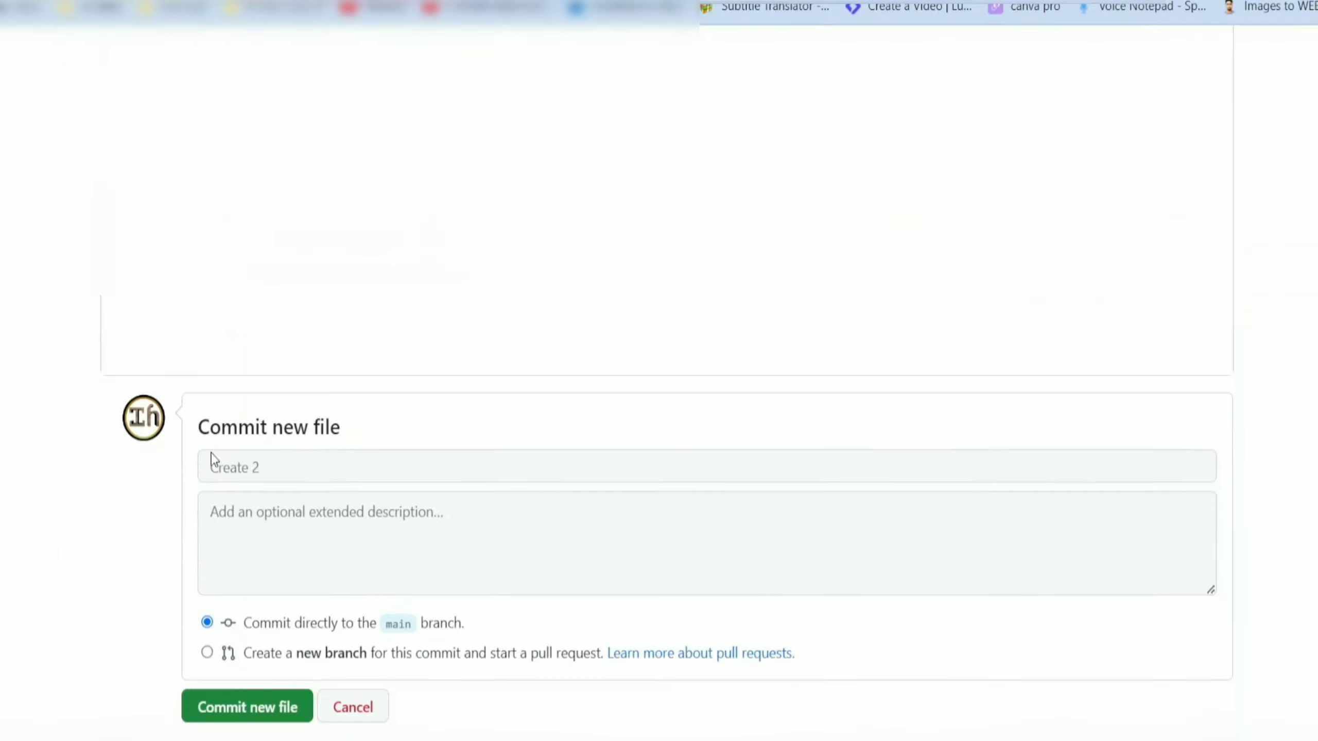
pyautogui.click(256, 607)
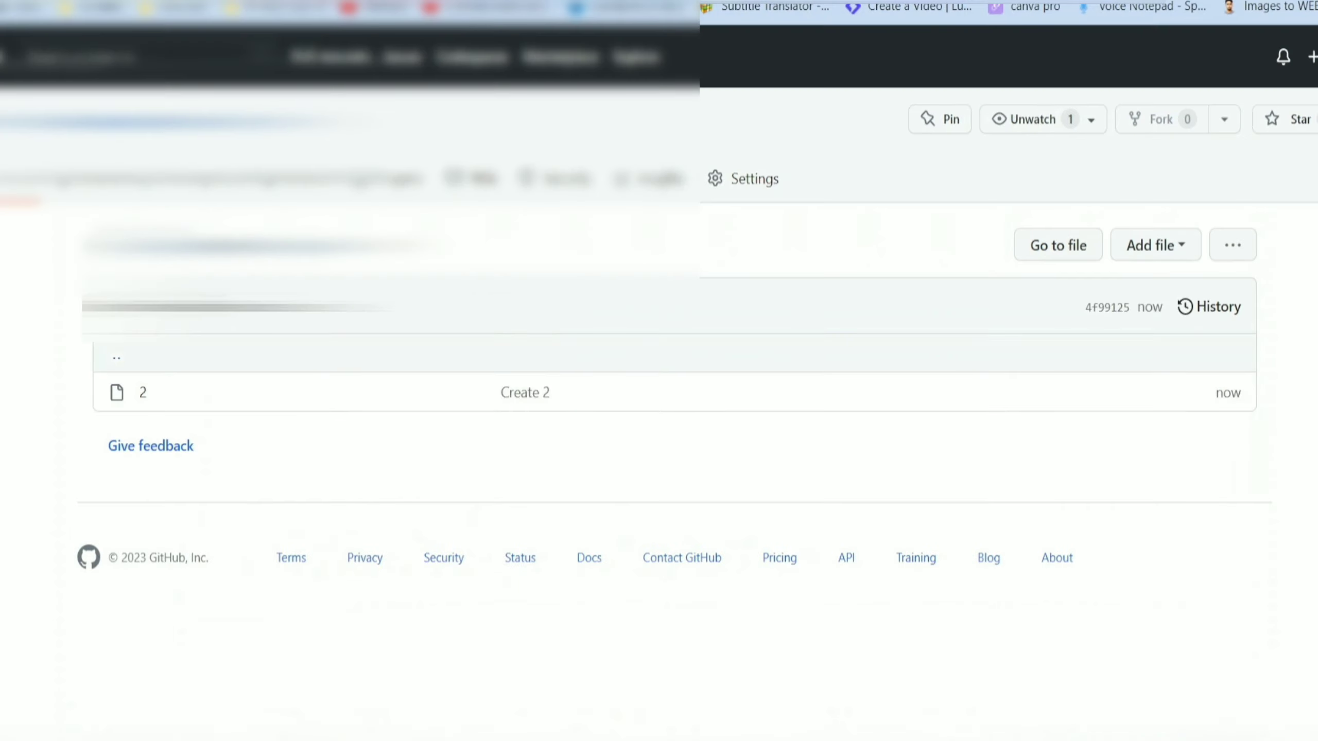
# Commit an empty file named 3 inside a new styles folder at the repository root
pyautogui.click(117, 357)
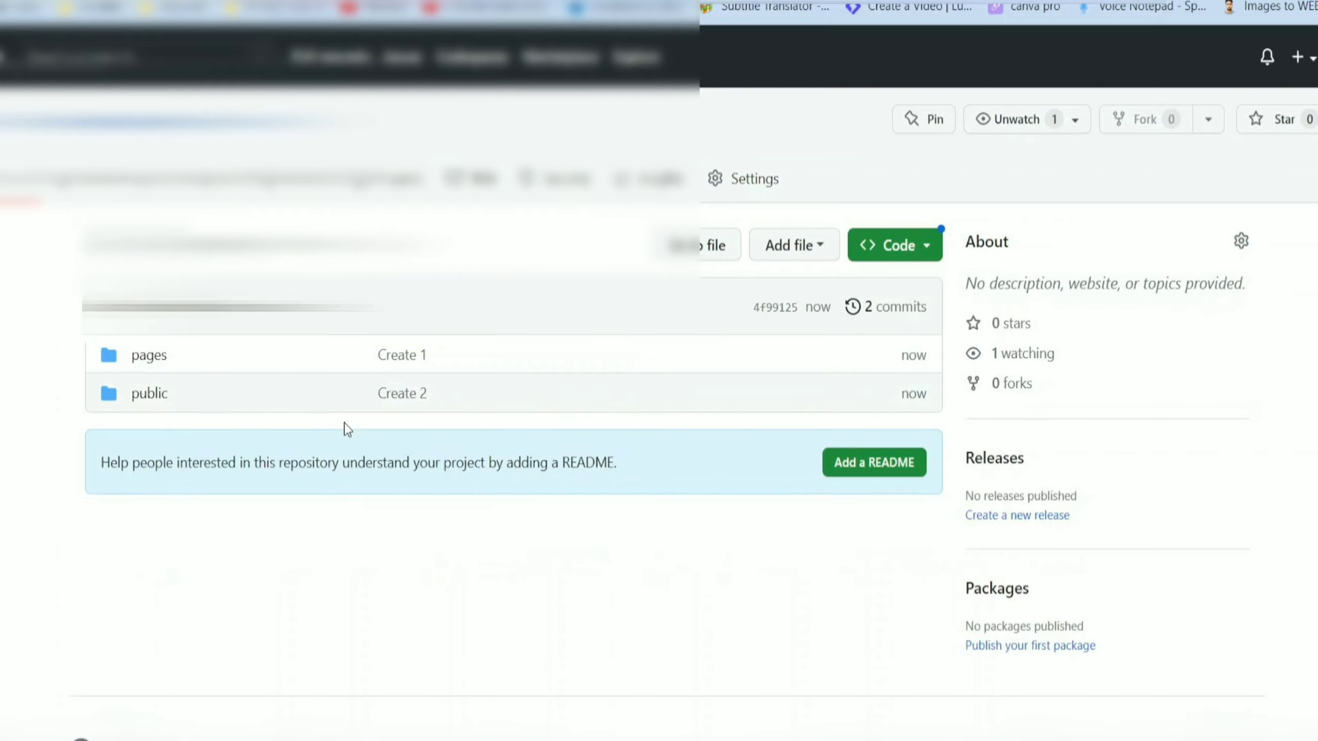
pyautogui.scroll(-1, 347, 429)
pyautogui.click(794, 207)
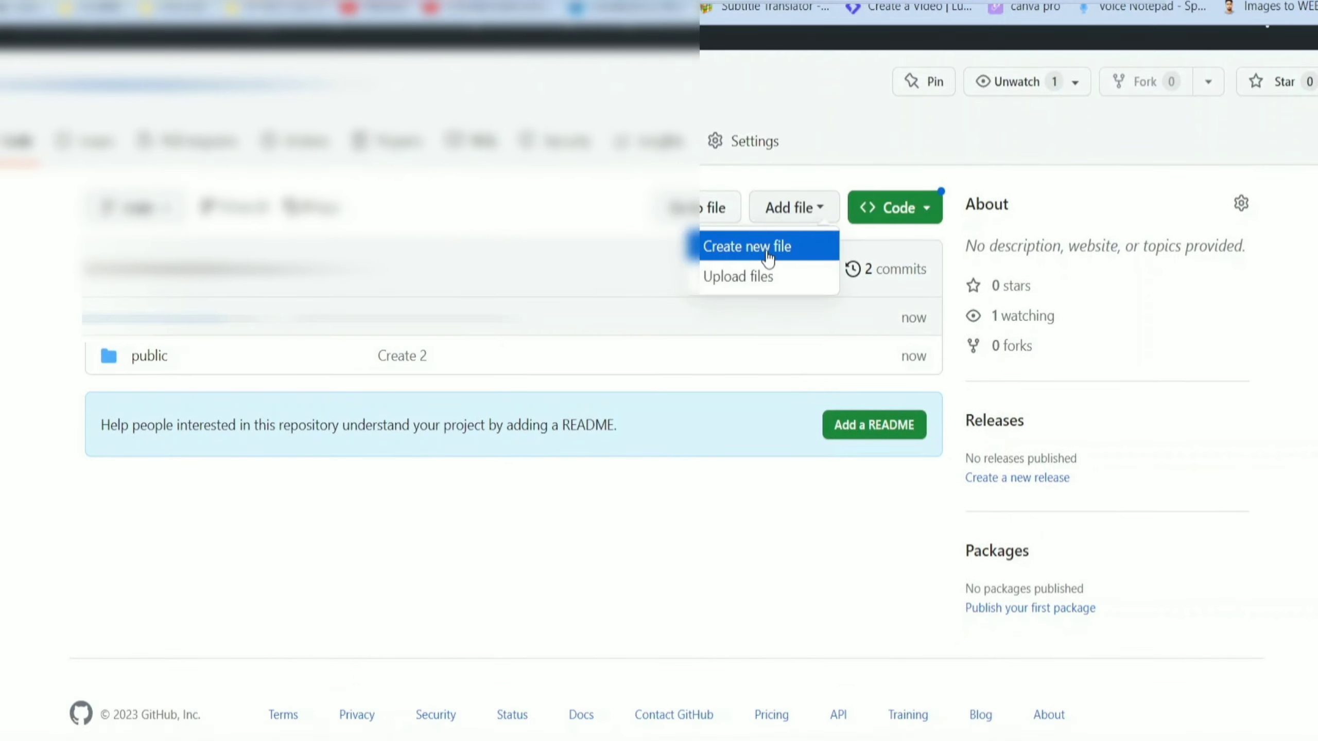
pyautogui.click(768, 257)
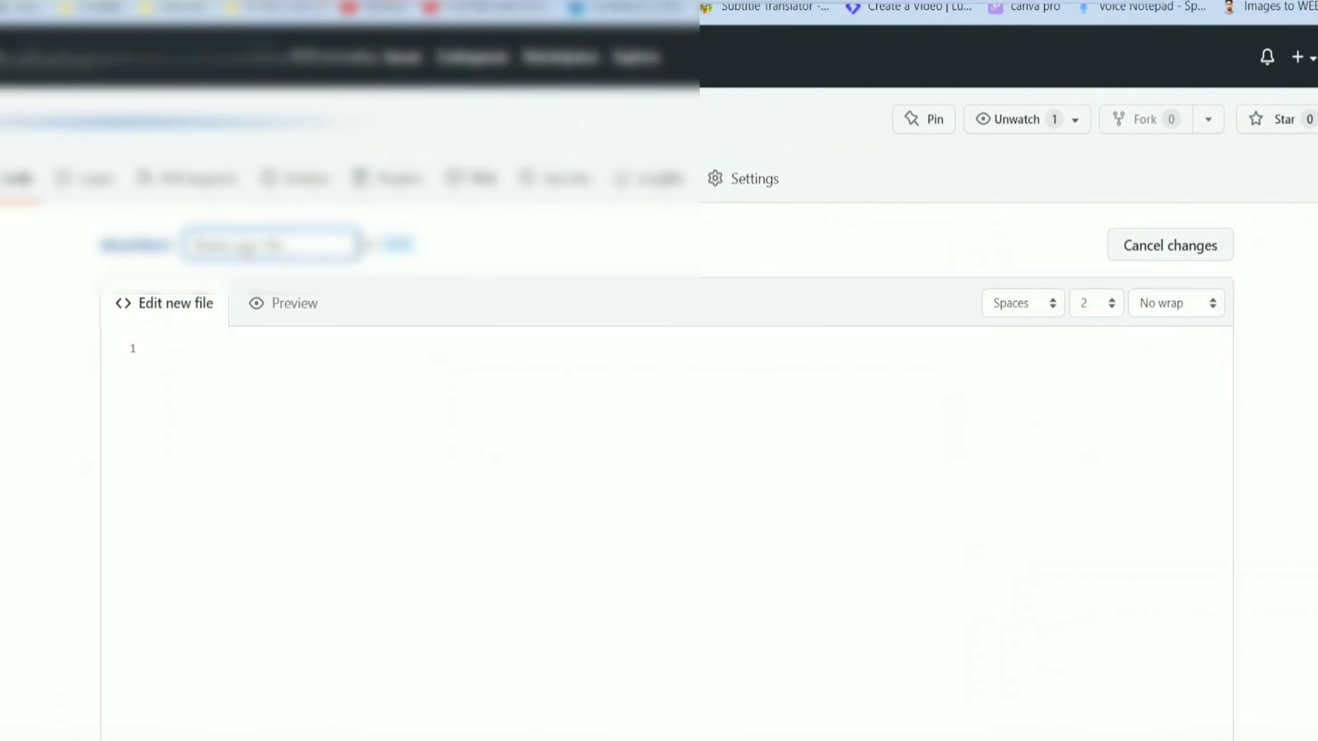
pyautogui.write('index')
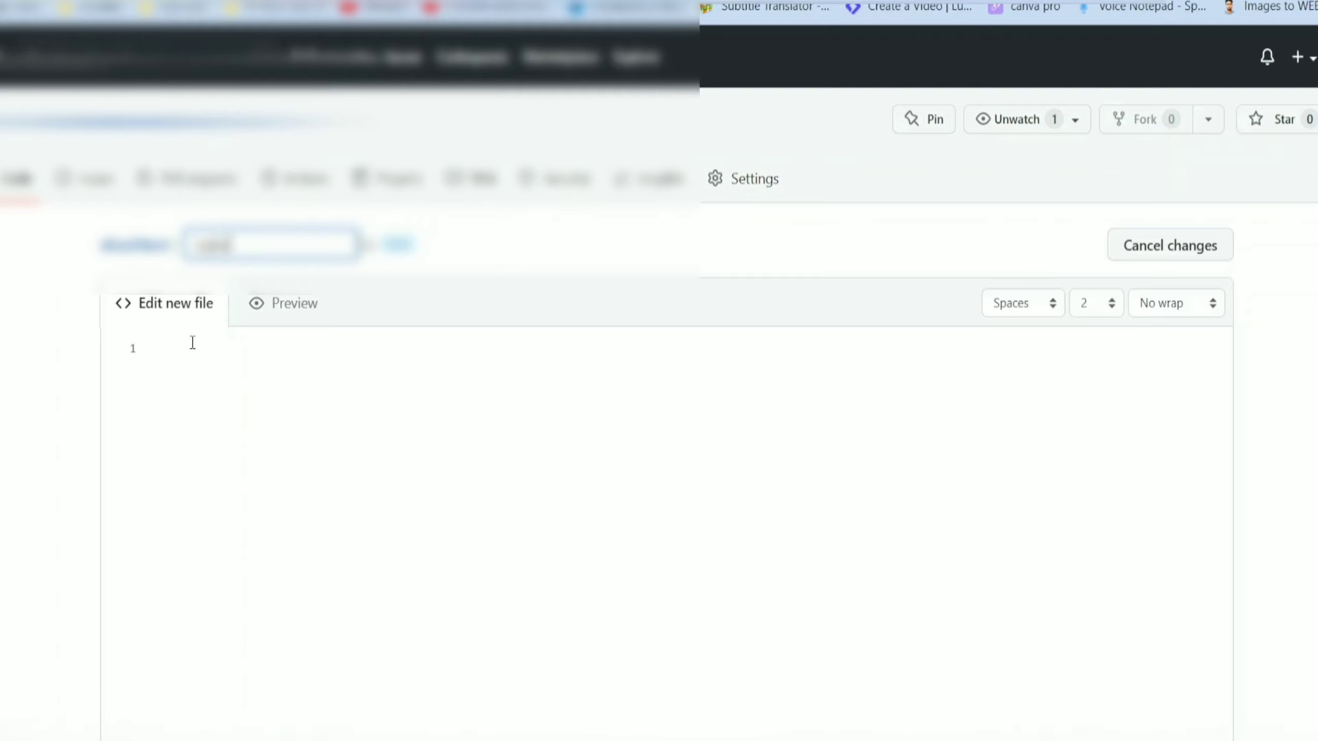
pyautogui.write('/')
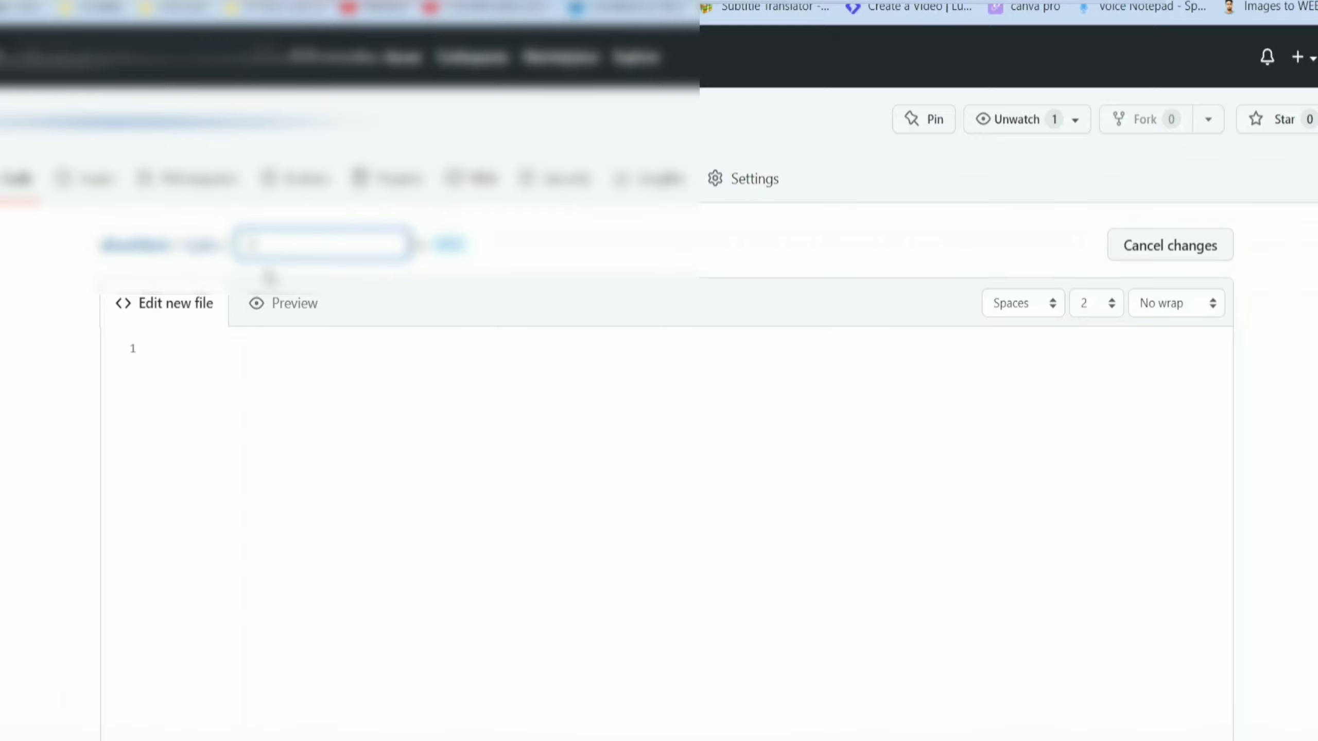
pyautogui.scroll(-10, 200, 471)
pyautogui.click(220, 602)
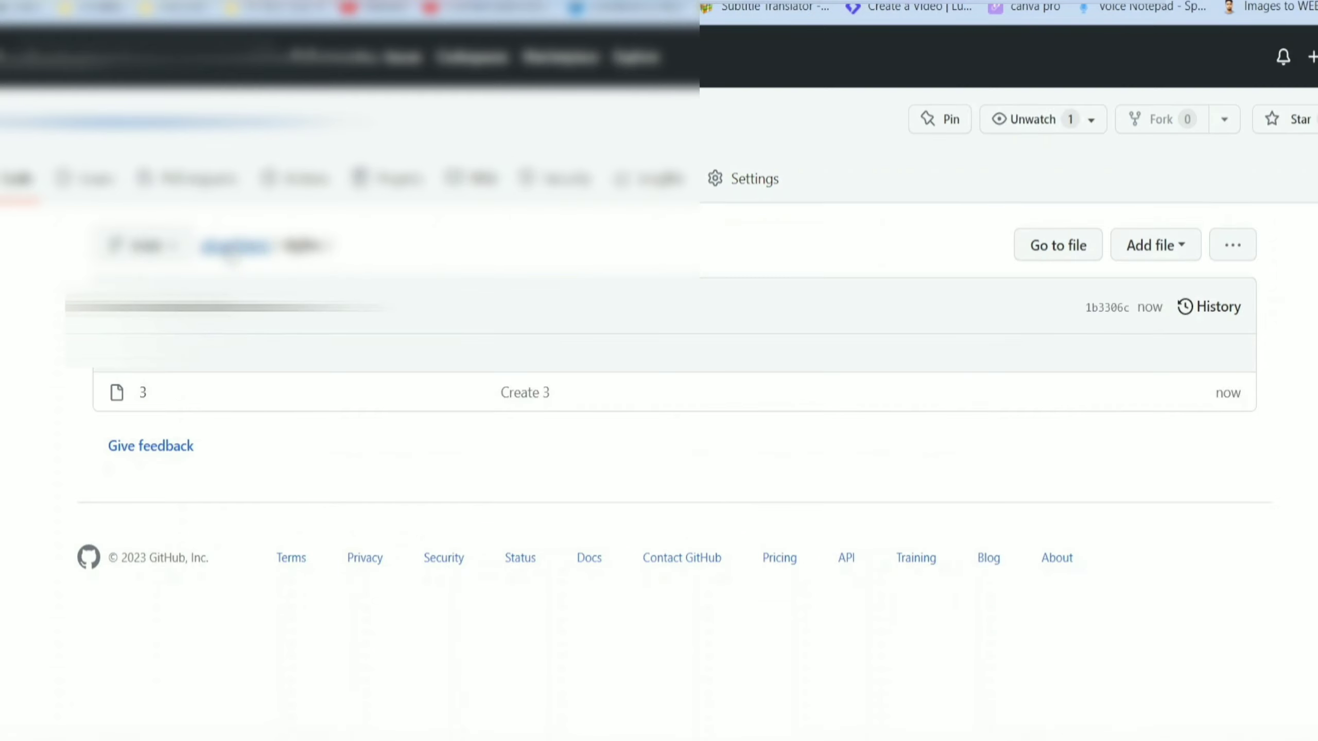
# Upload [...postpath].tsx, _app.tsx and index.tsx into the repository's pages folder and commit them directly to the main branch
pyautogui.click(227, 254)
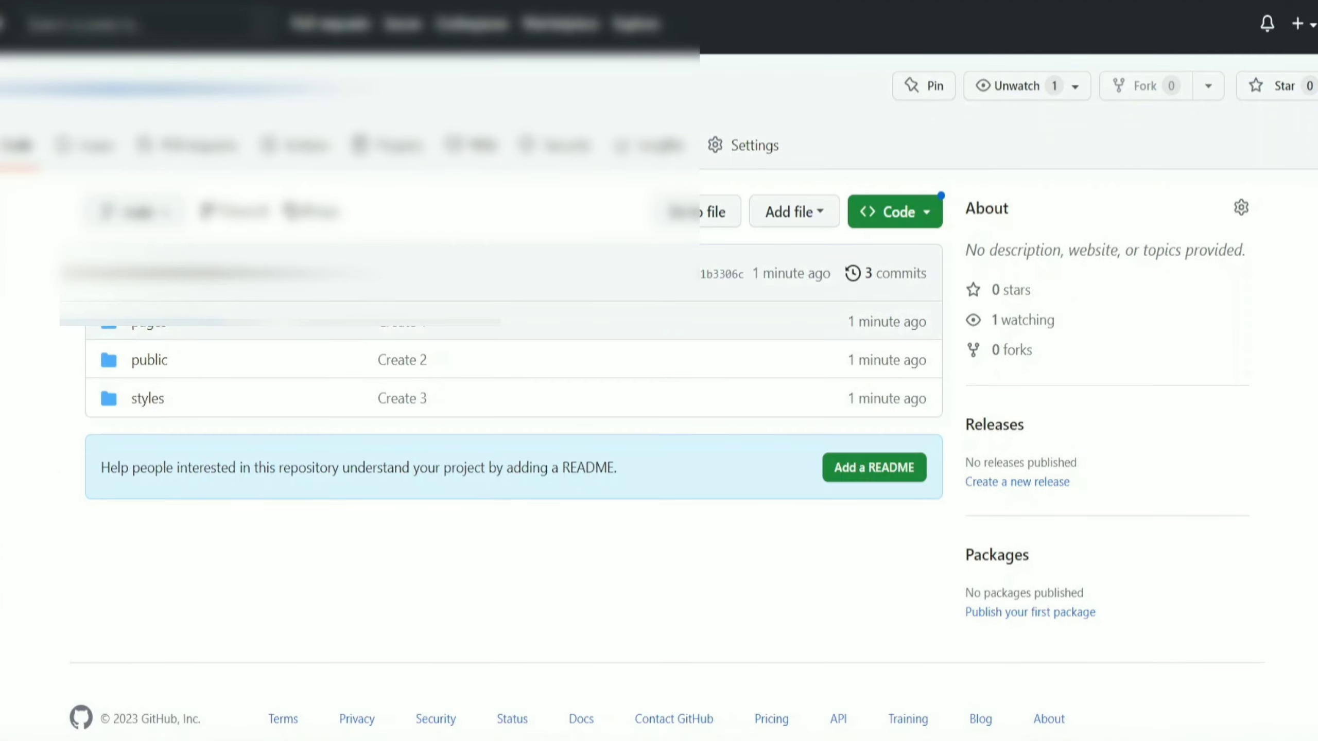
pyautogui.click(153, 333)
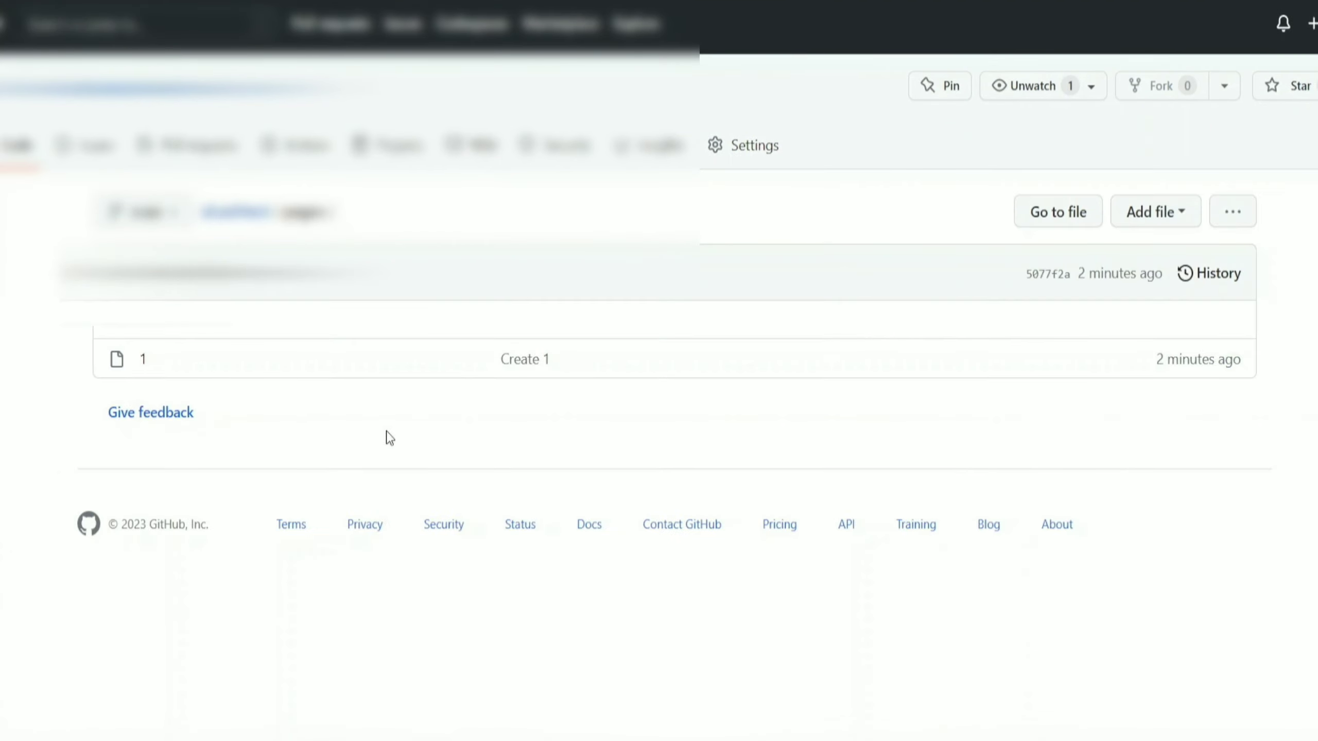
pyautogui.click(1151, 215)
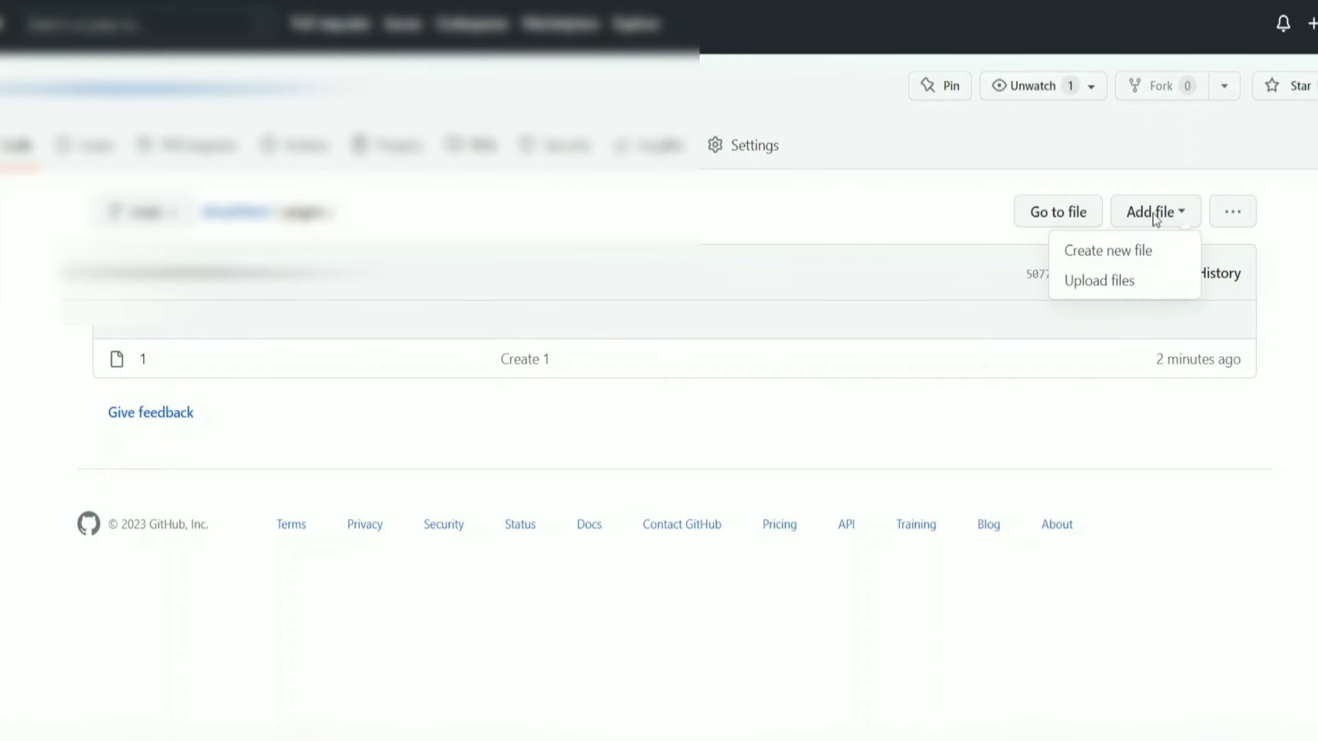
pyautogui.click(1100, 279)
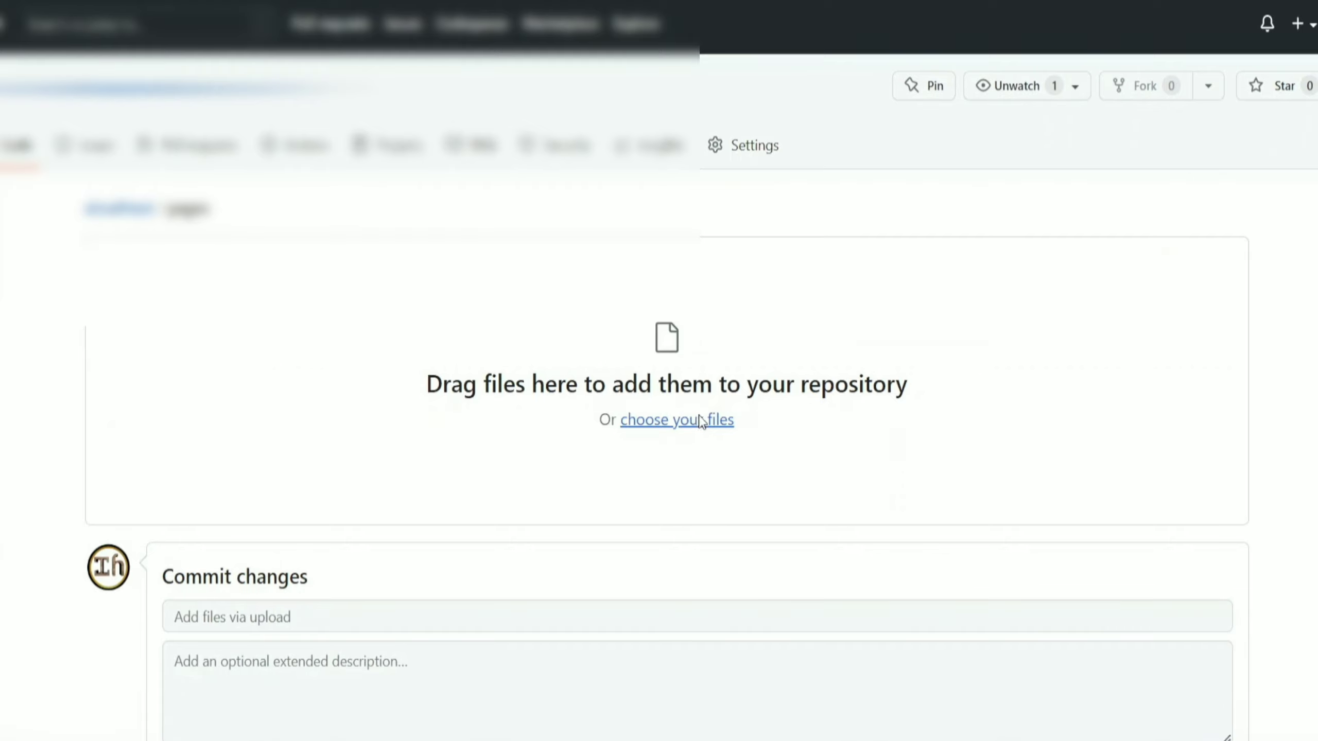
pyautogui.click(689, 421)
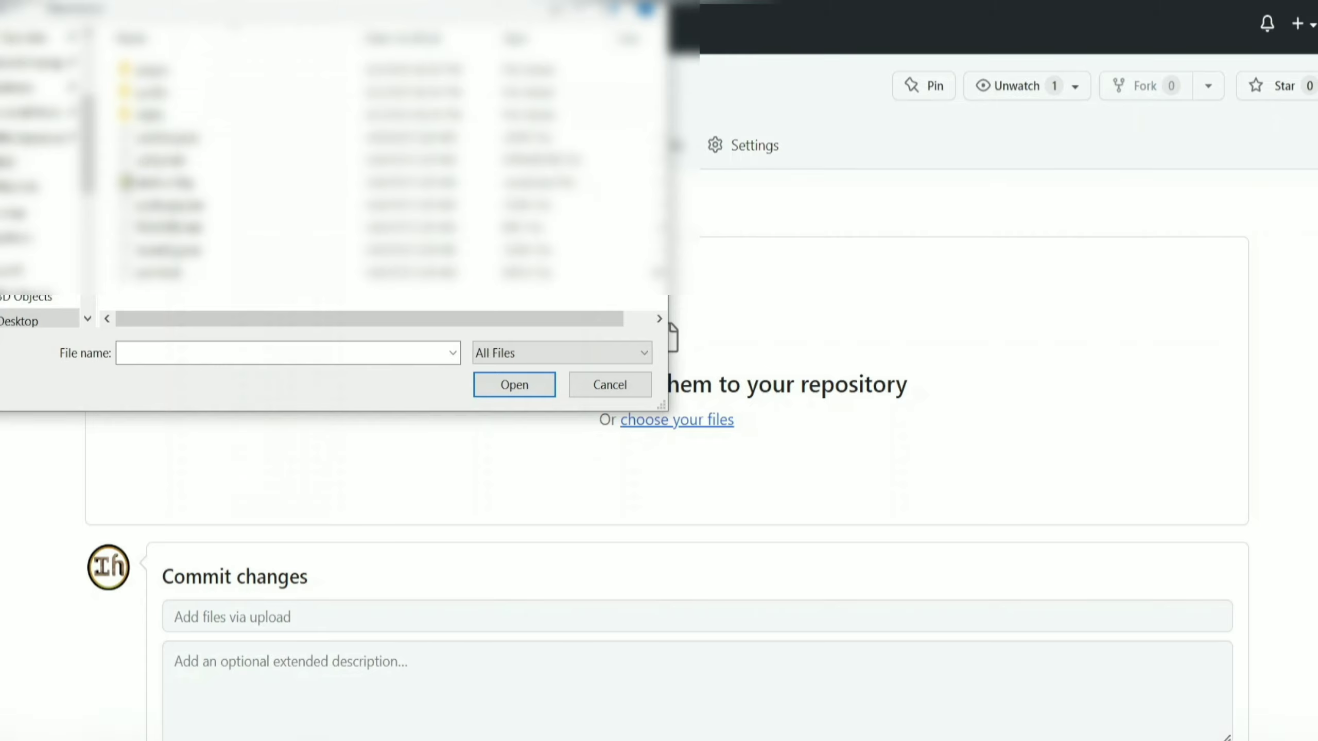
pyautogui.doubleClick(197, 70)
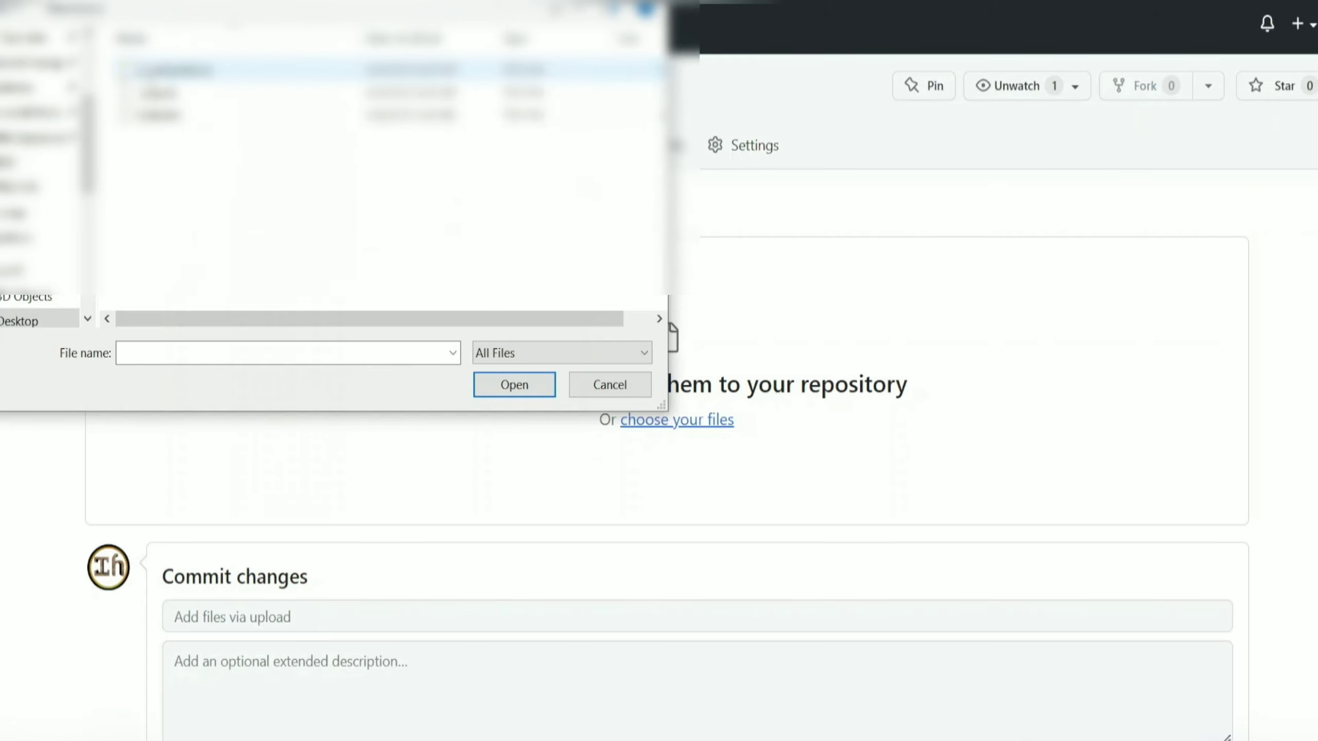
pyautogui.moveTo(199, 168); pyautogui.dragTo(182, 68)
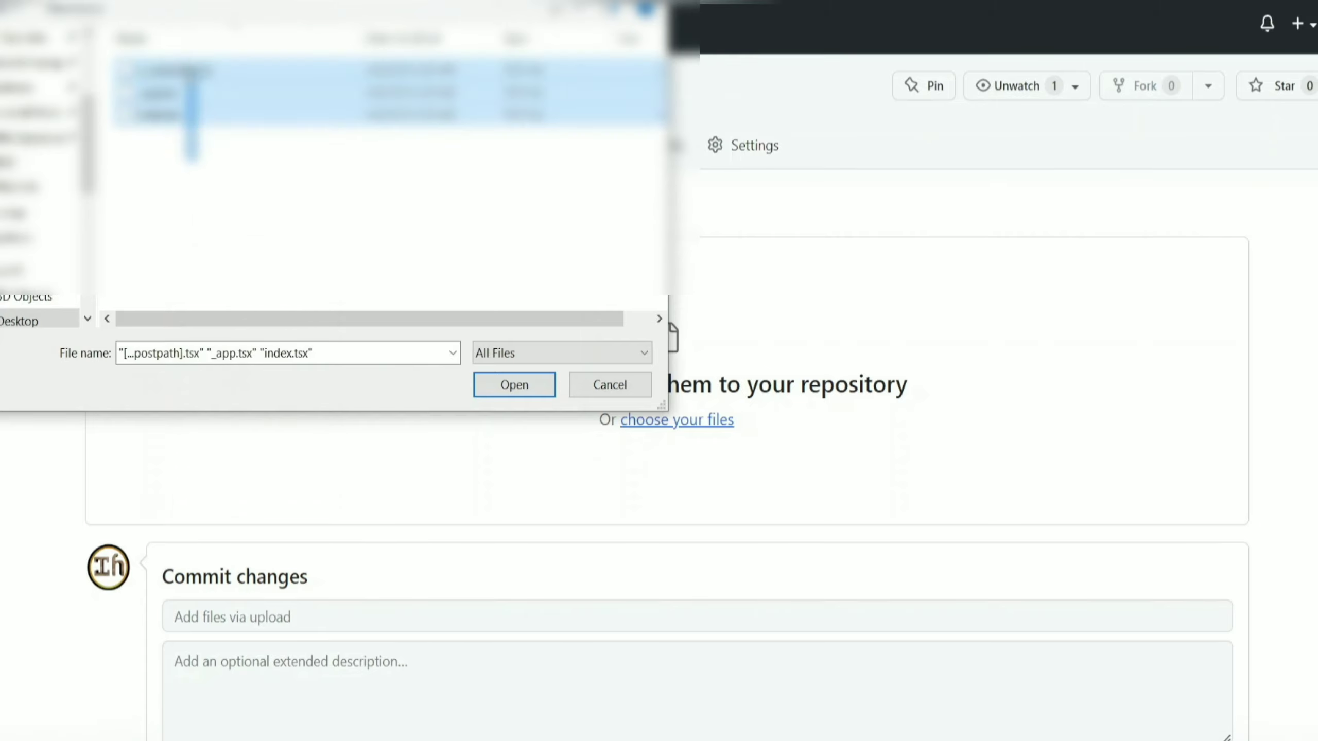
pyautogui.click(514, 383)
pyautogui.scroll(-4, 370, 348)
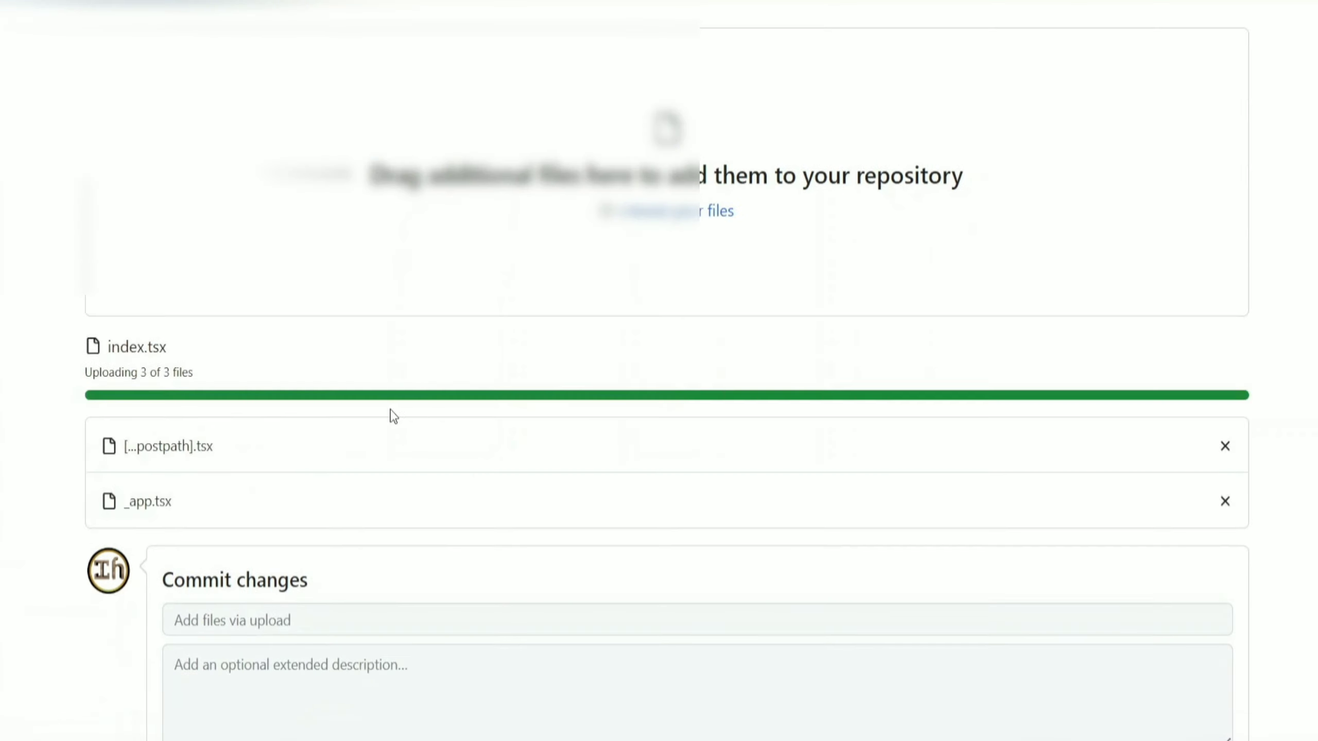
pyautogui.scroll(-4, 214, 403)
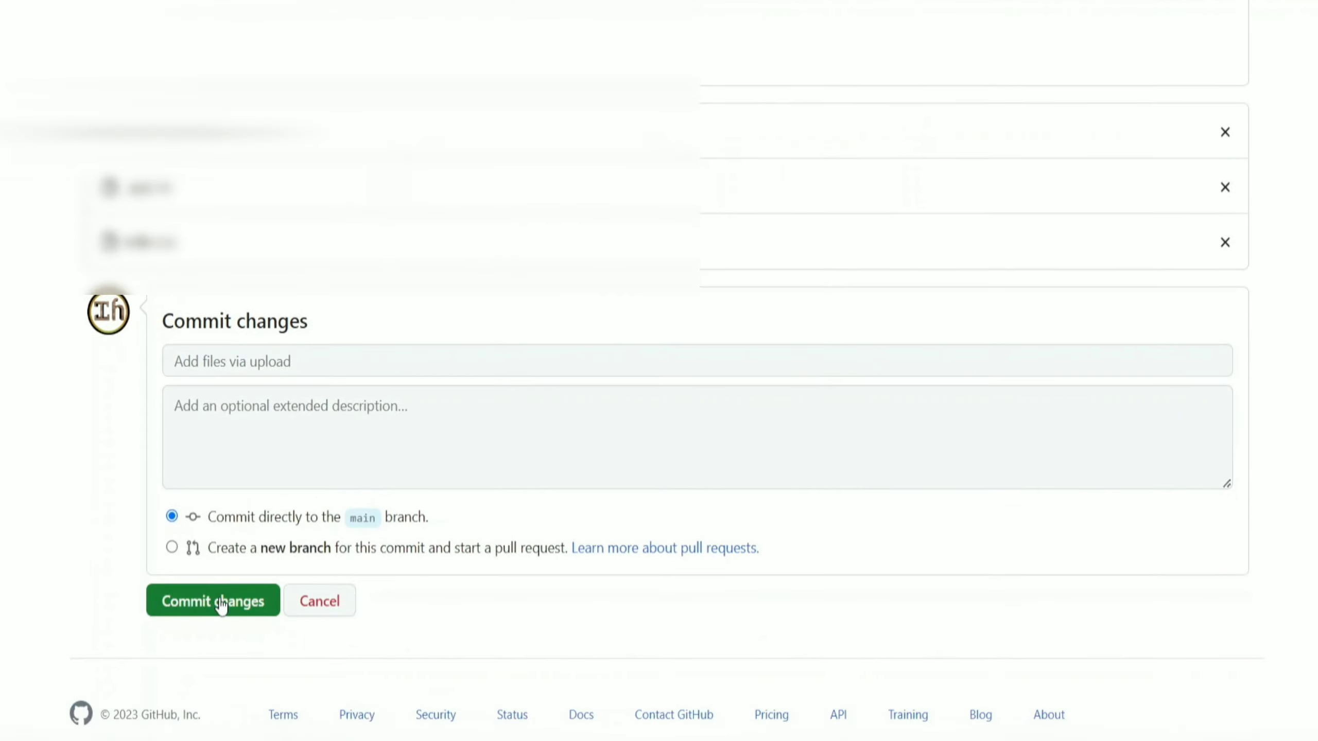
pyautogui.click(181, 603)
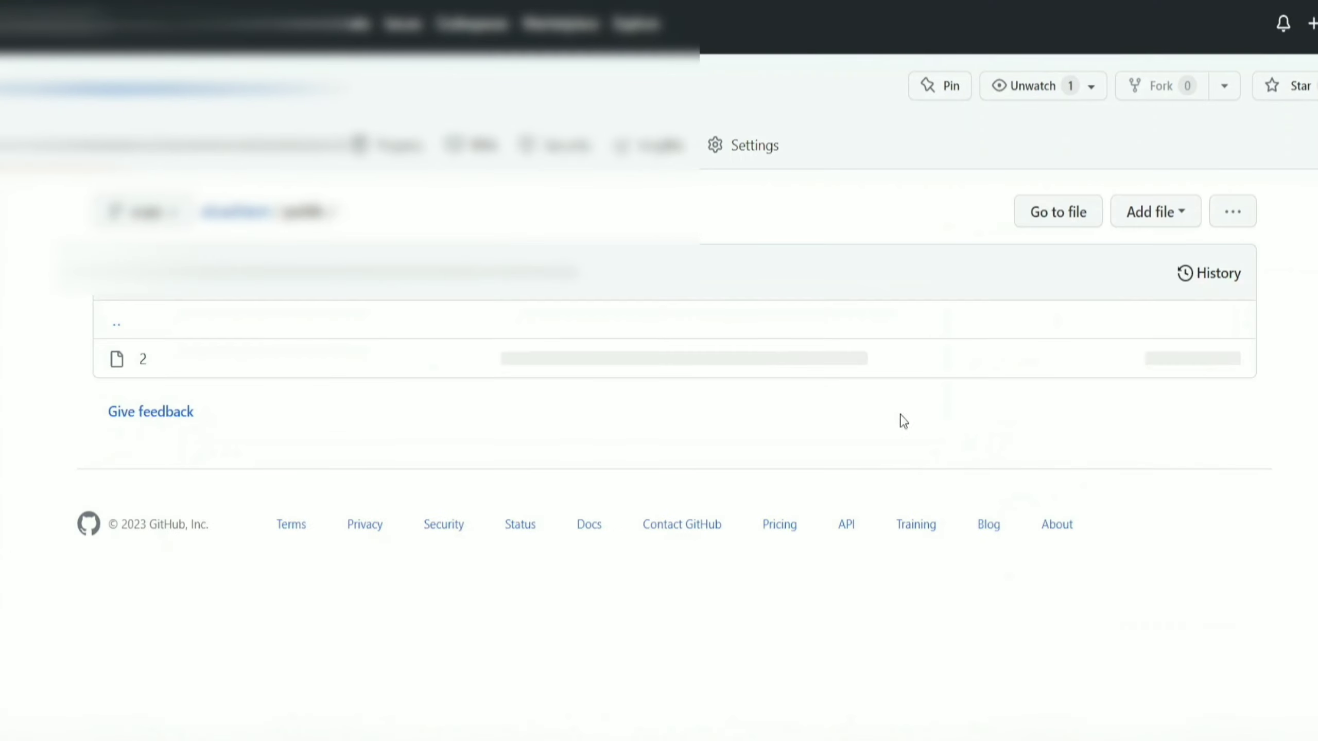
# Upload the favicon and vercel files into the public folder and commit them directly to the main branch
pyautogui.click(1162, 213)
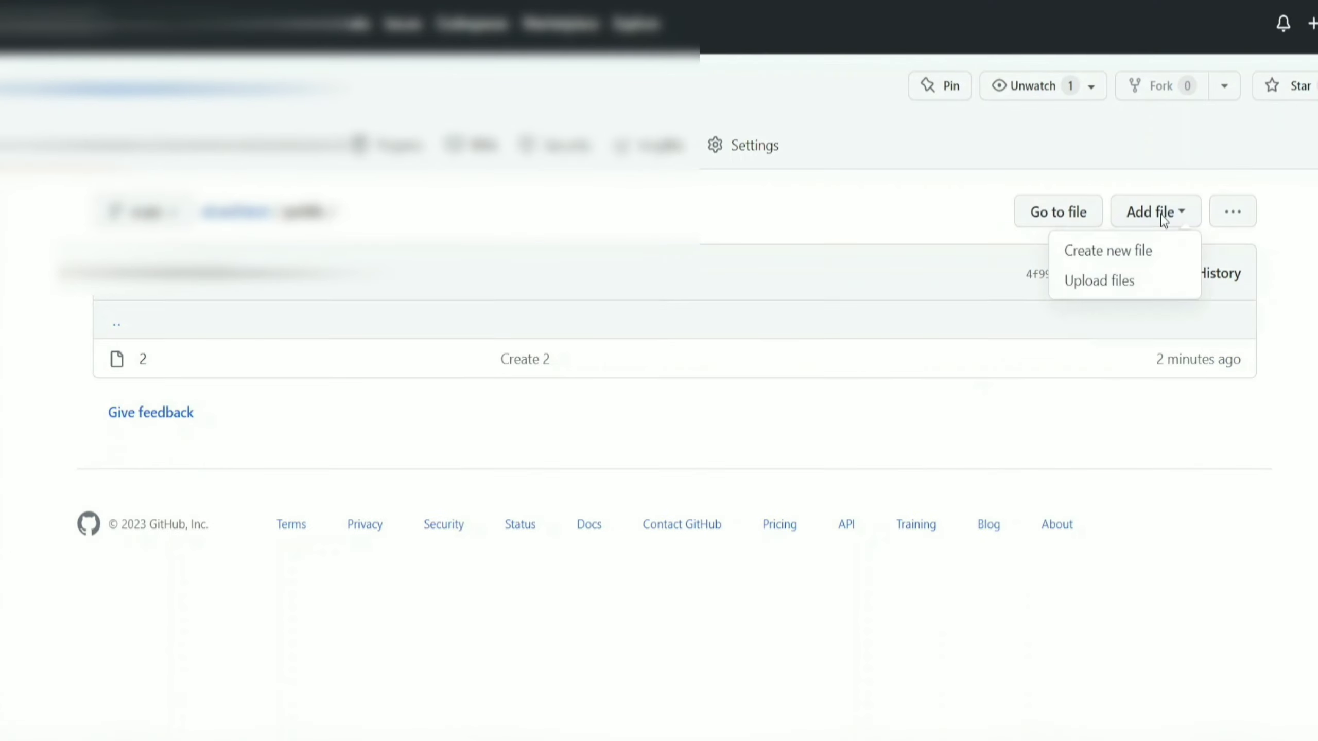
pyautogui.click(1117, 281)
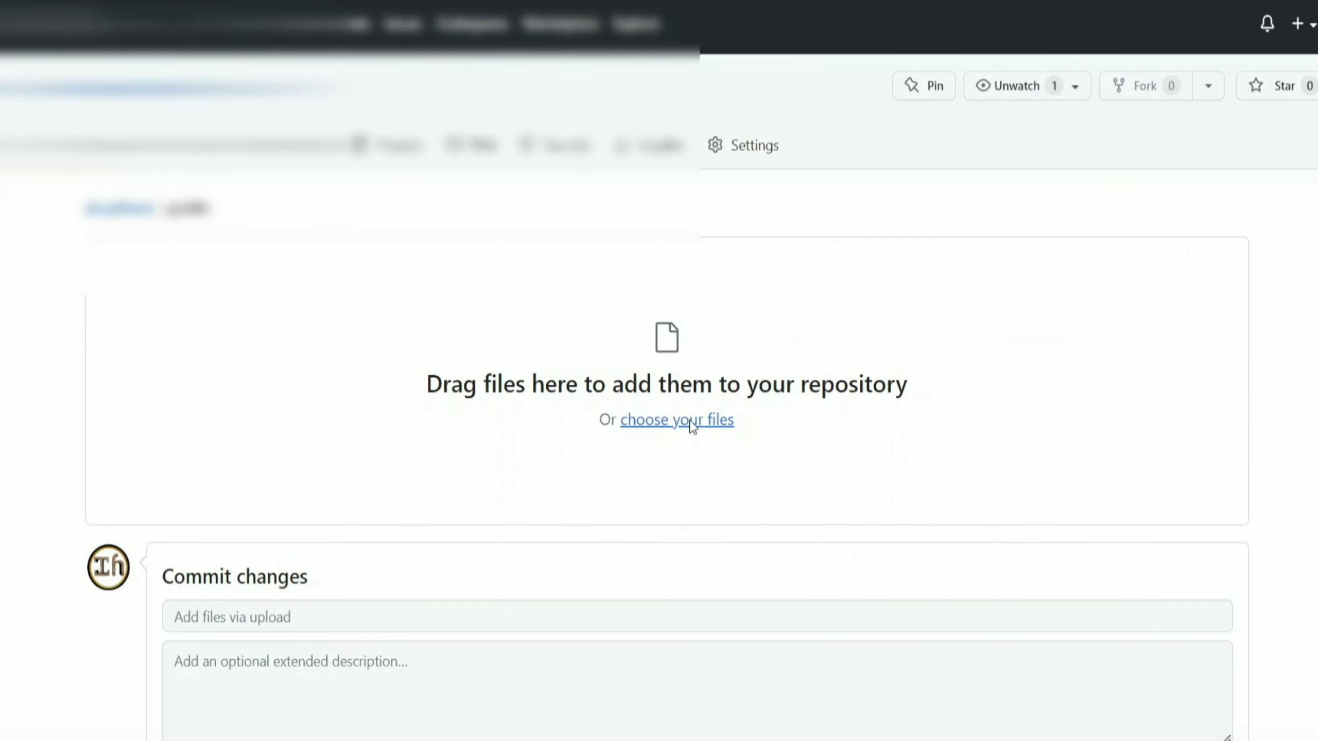
pyautogui.click(690, 421)
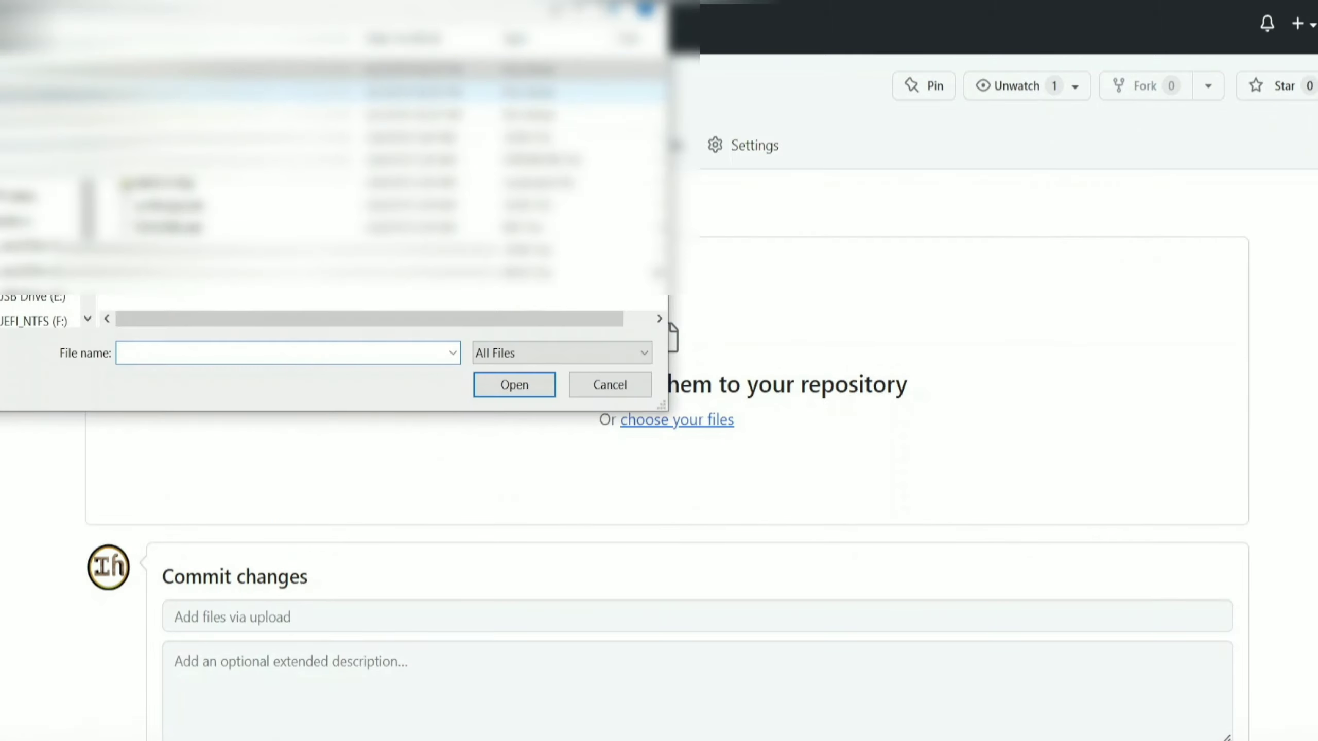
pyautogui.moveTo(392, 136); pyautogui.dragTo(249, 57)
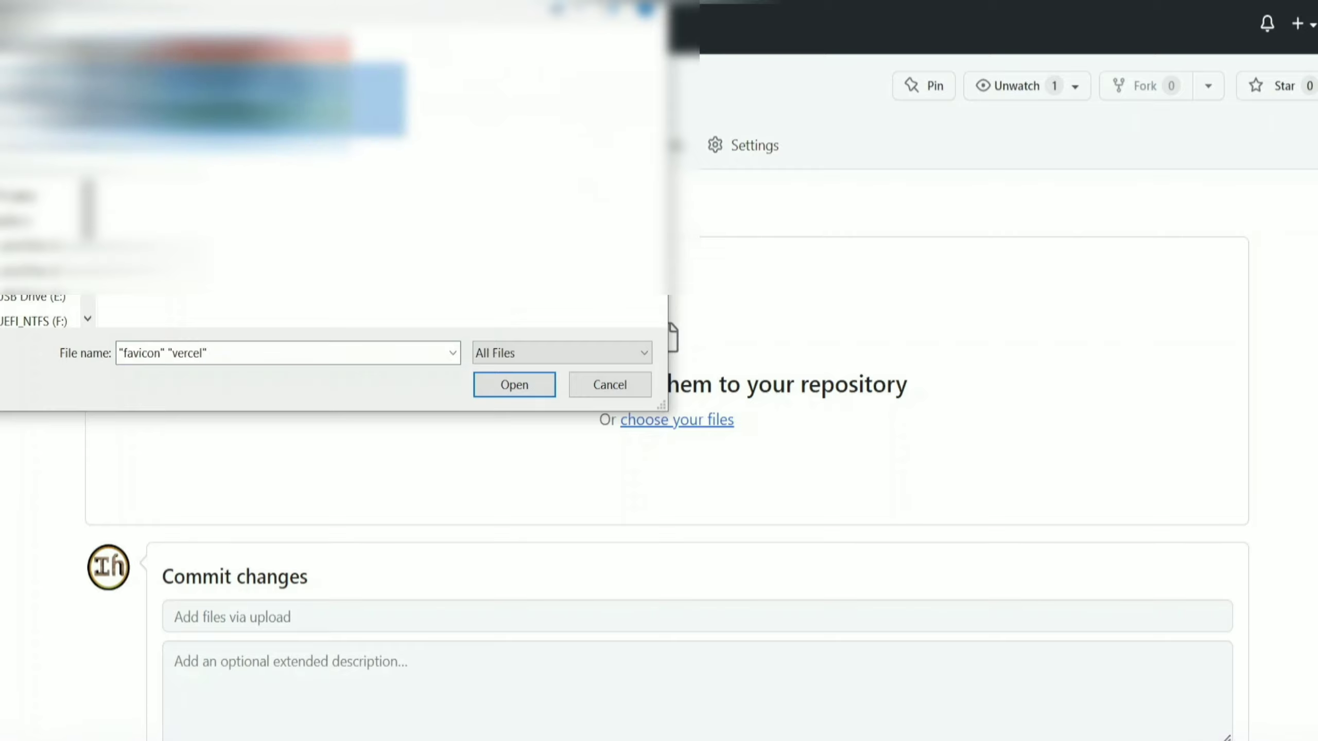
pyautogui.click(520, 395)
pyautogui.scroll(-6, 234, 607)
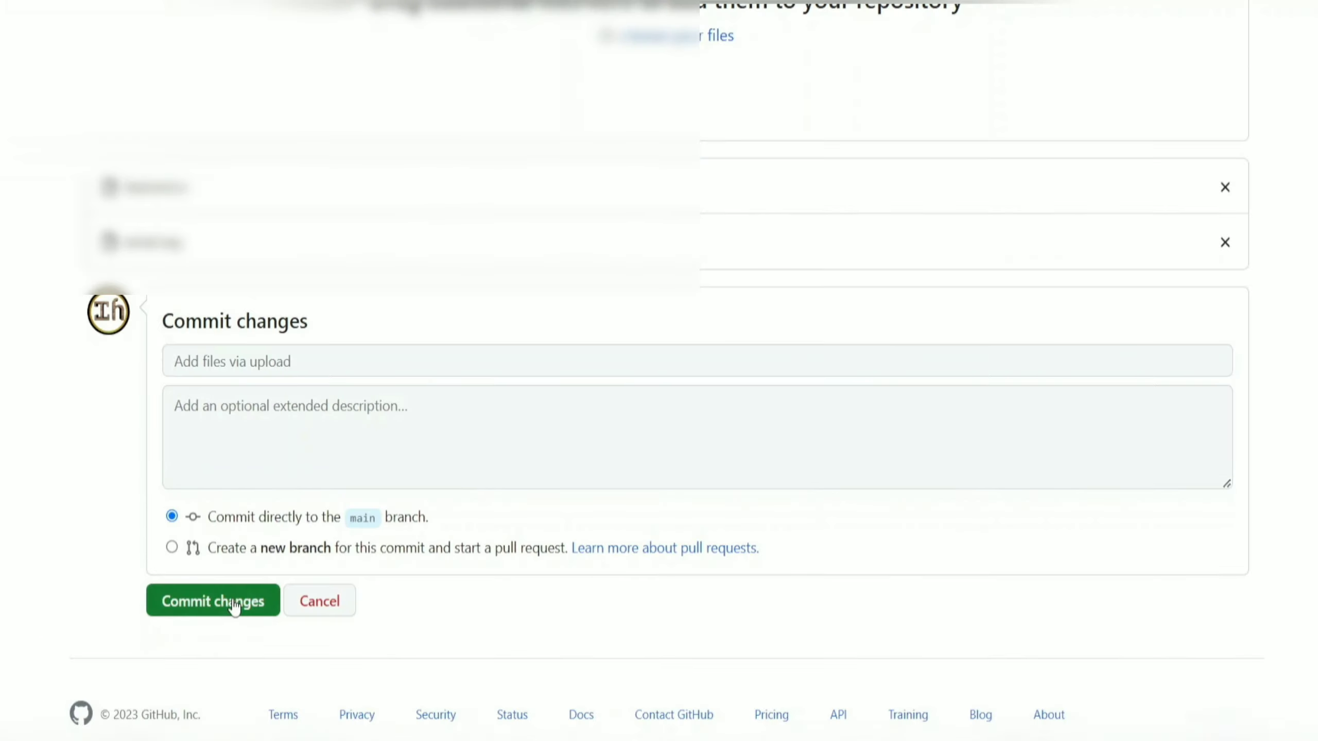
pyautogui.click(233, 604)
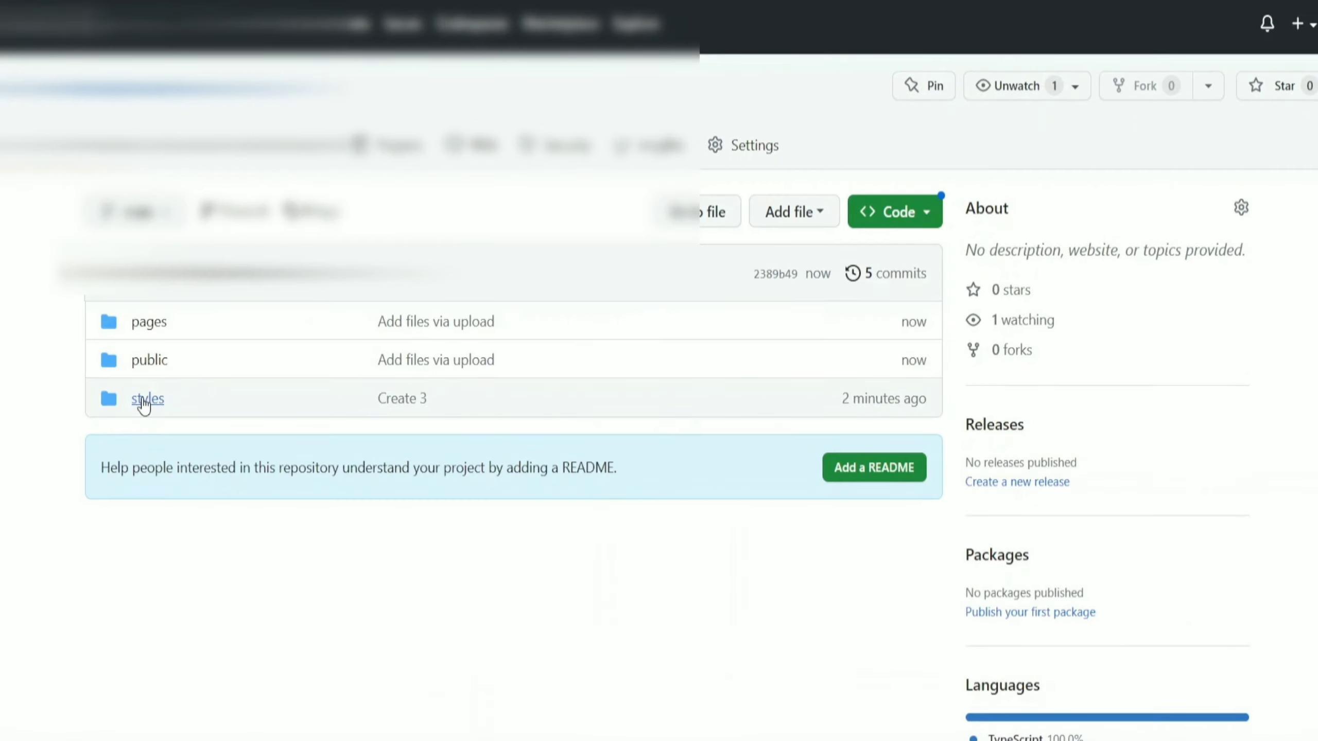
# Upload the globals and Home.module style sheets into the styles folder and commit them directly to the main branch
pyautogui.click(144, 405)
pyautogui.click(1154, 212)
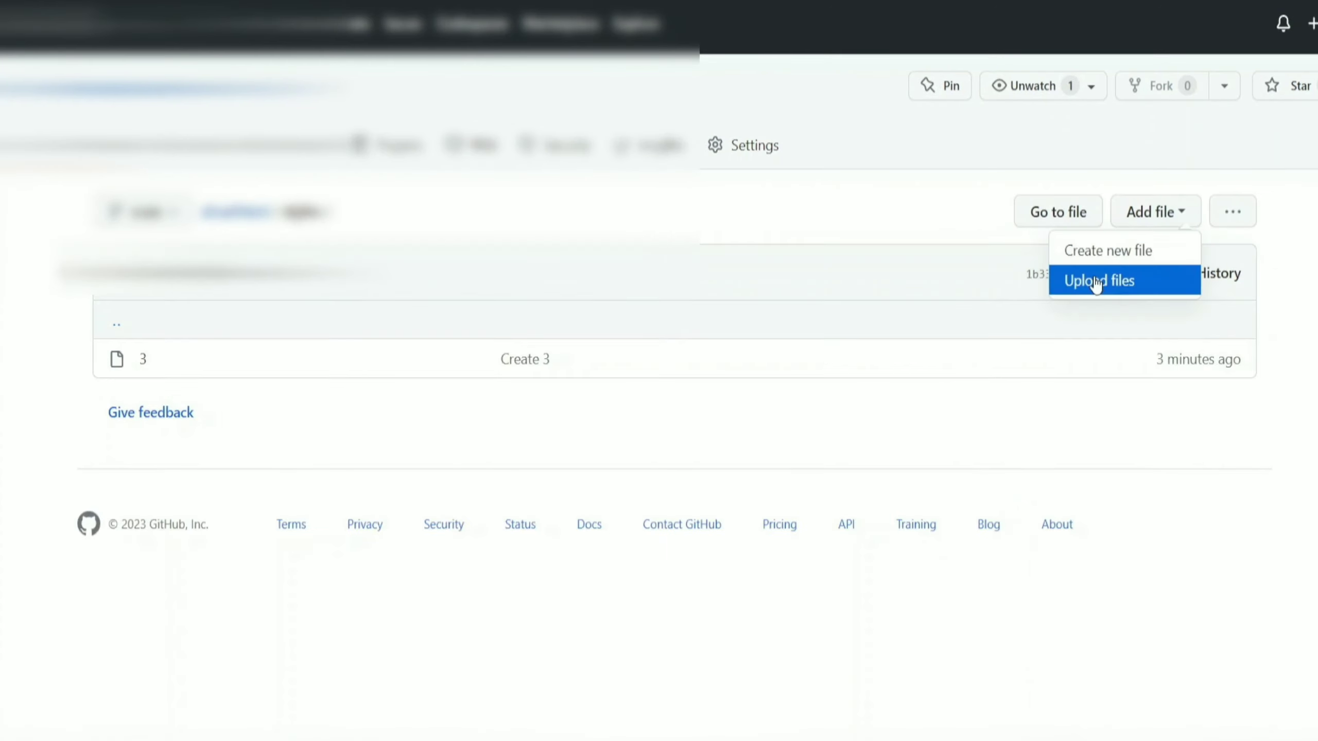
pyautogui.click(1096, 282)
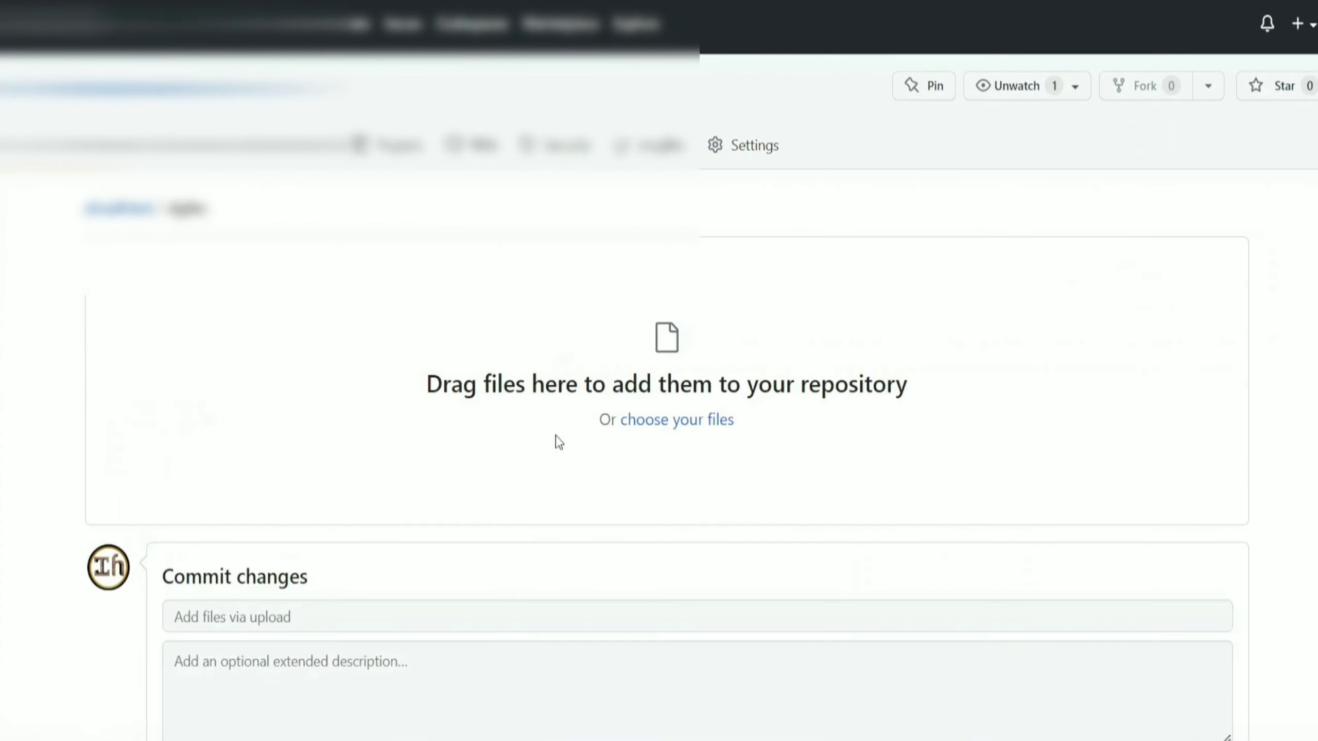
pyautogui.click(695, 420)
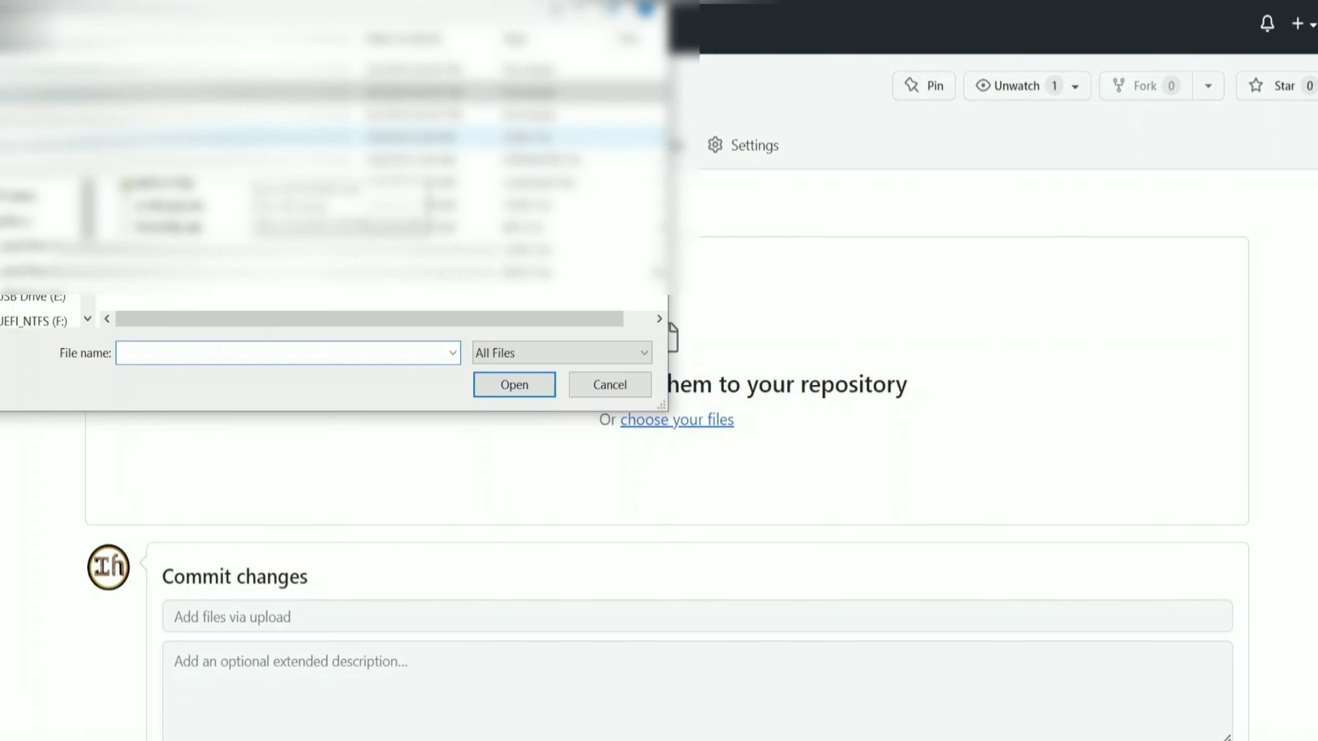
pyautogui.click(208, 92)
pyautogui.keyDown('ctrl'); pyautogui.click(207, 70); pyautogui.keyUp('ctrl')
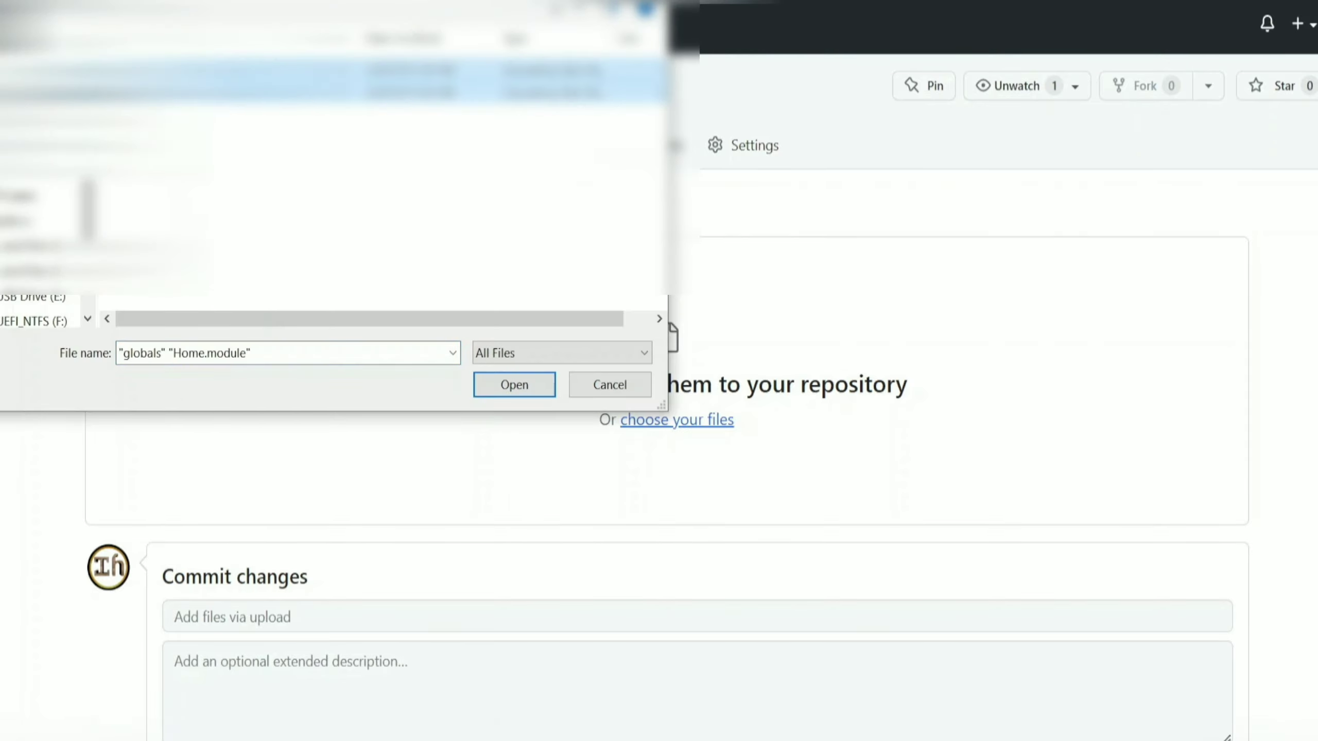
pyautogui.click(512, 385)
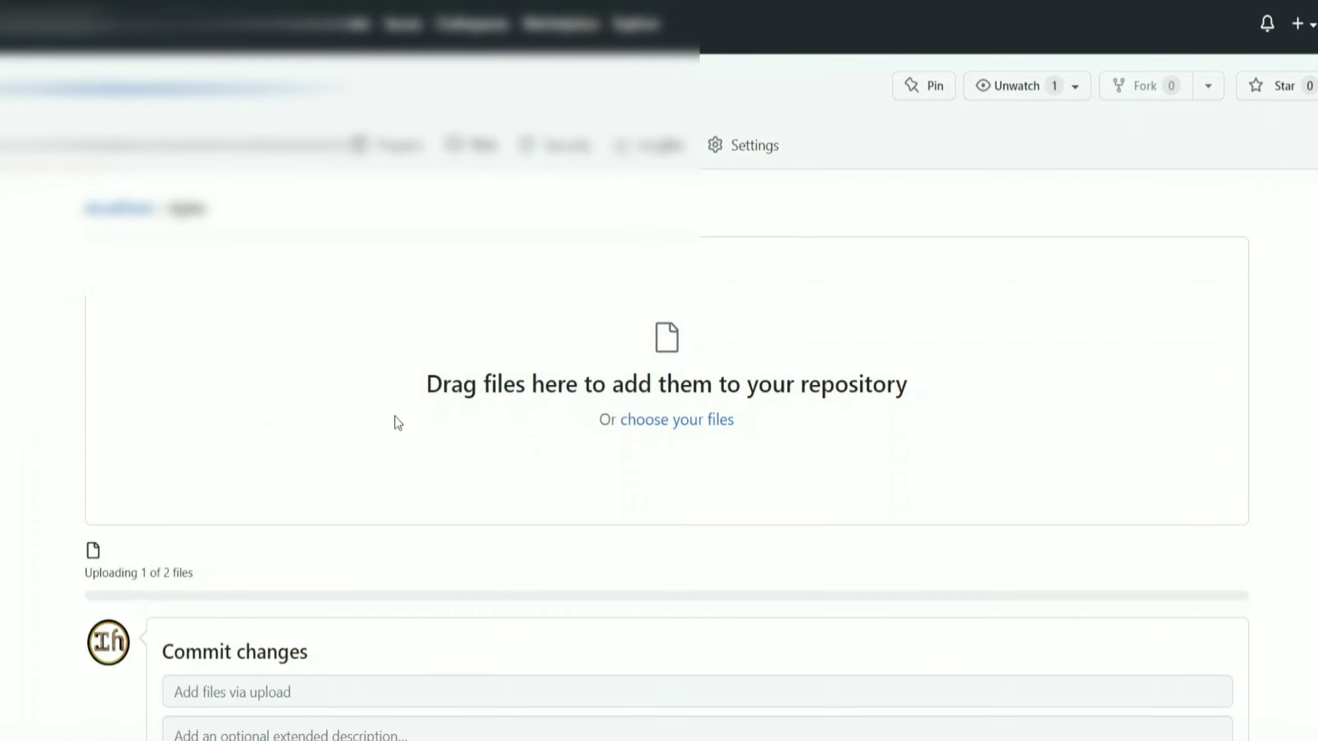
pyautogui.scroll(-5, 364, 451)
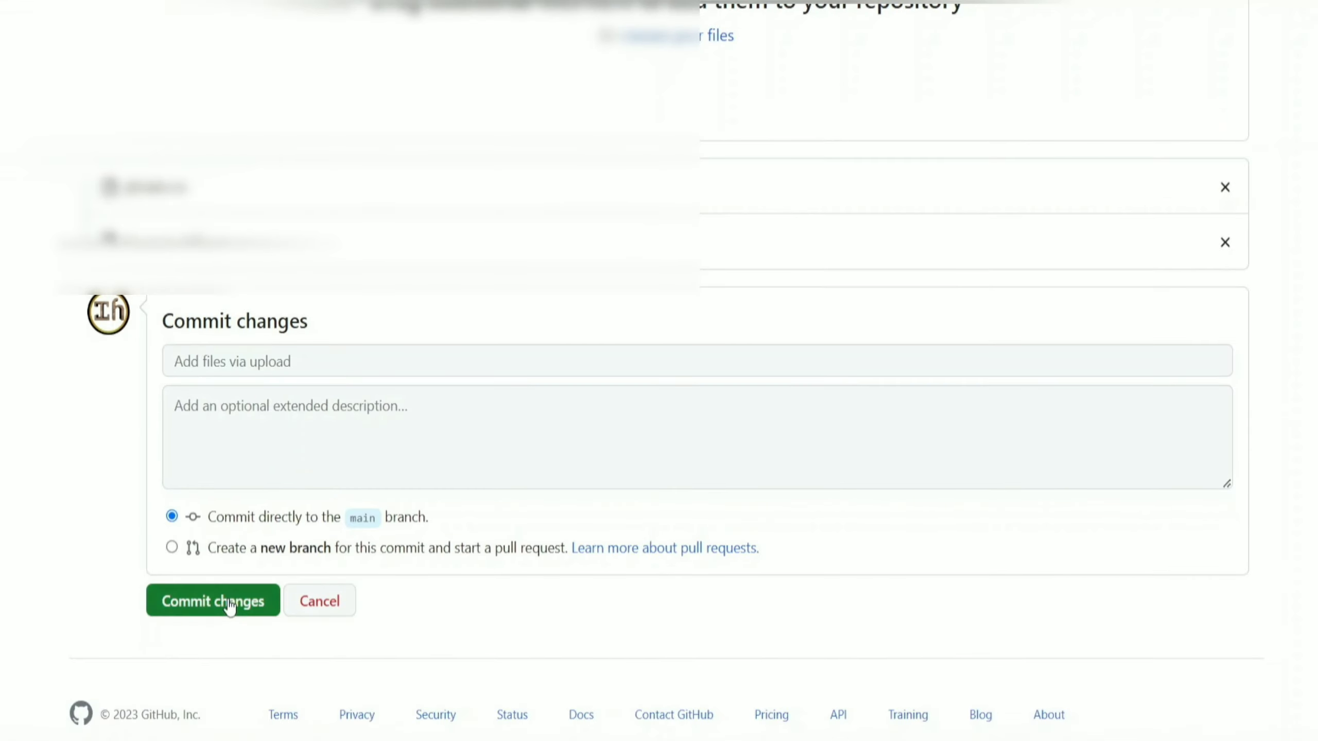
pyautogui.click(229, 602)
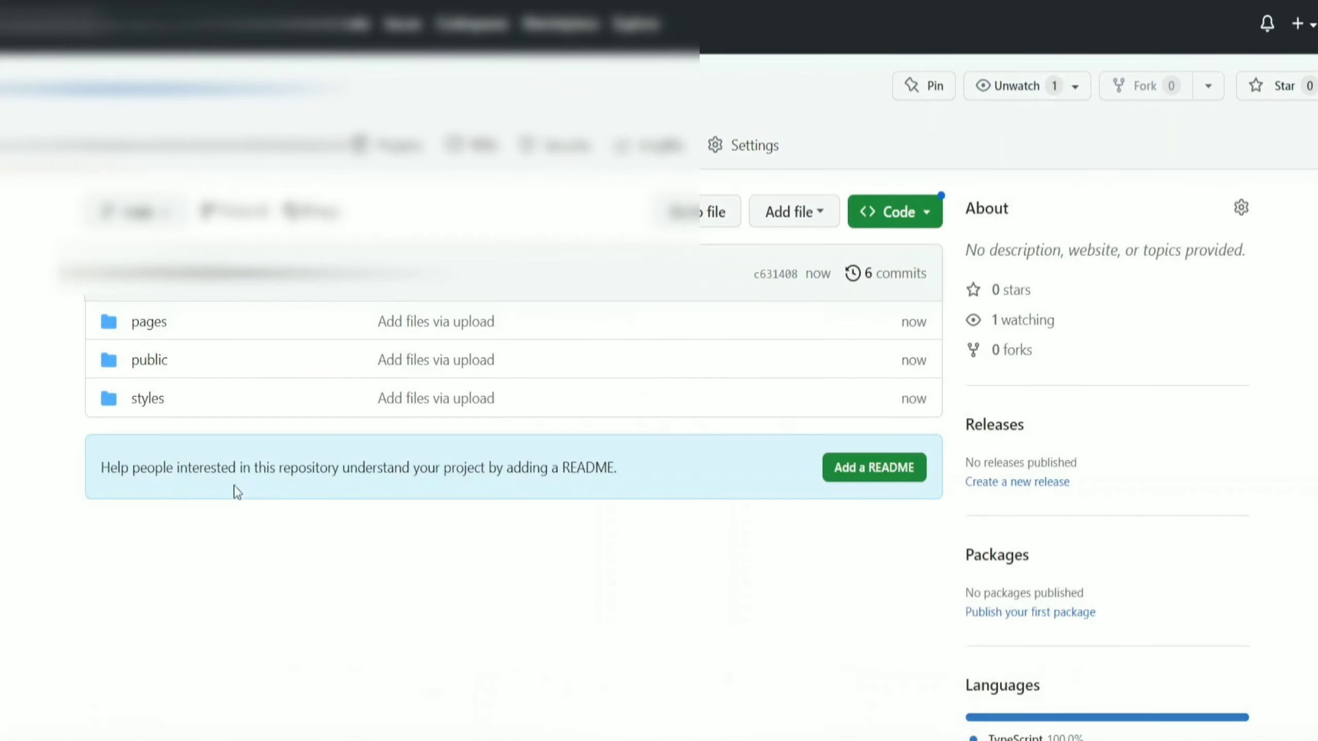
# Upload the seven remaining loose project files to the repository root and commit them
pyautogui.click(790, 218)
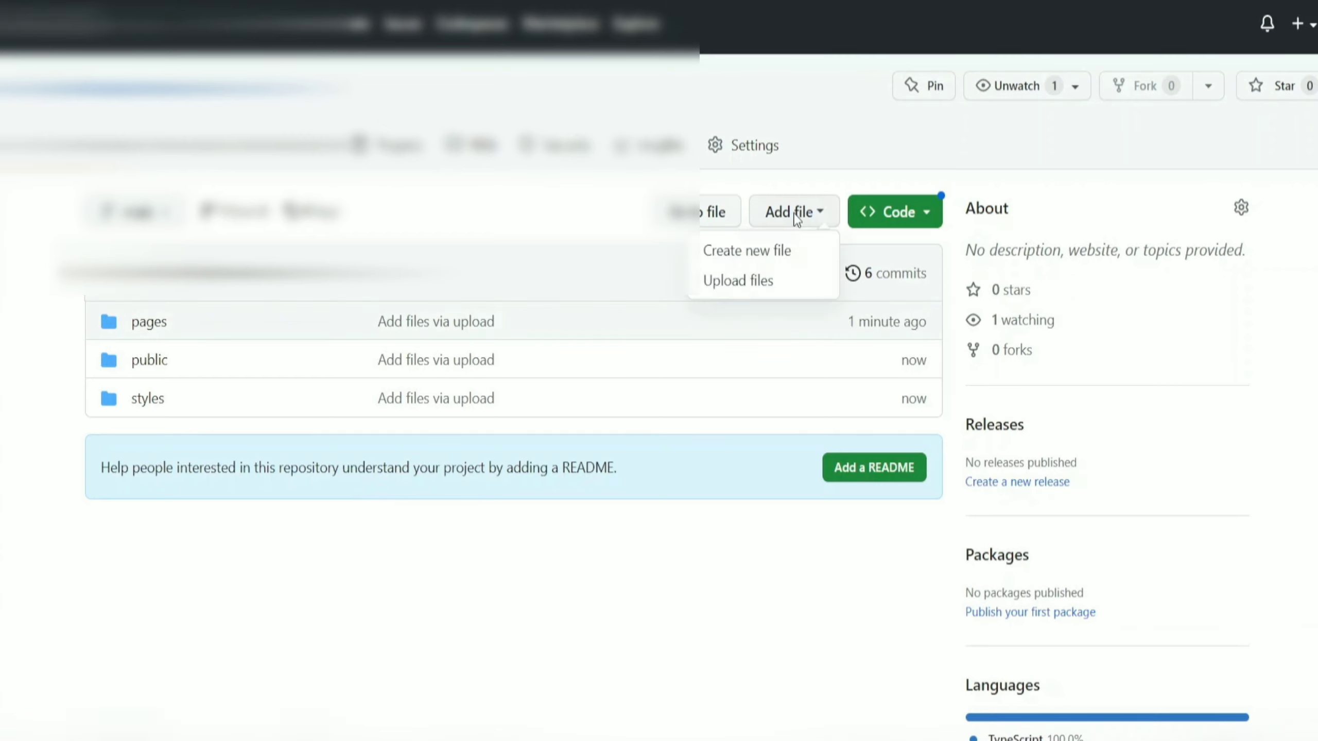
pyautogui.click(742, 283)
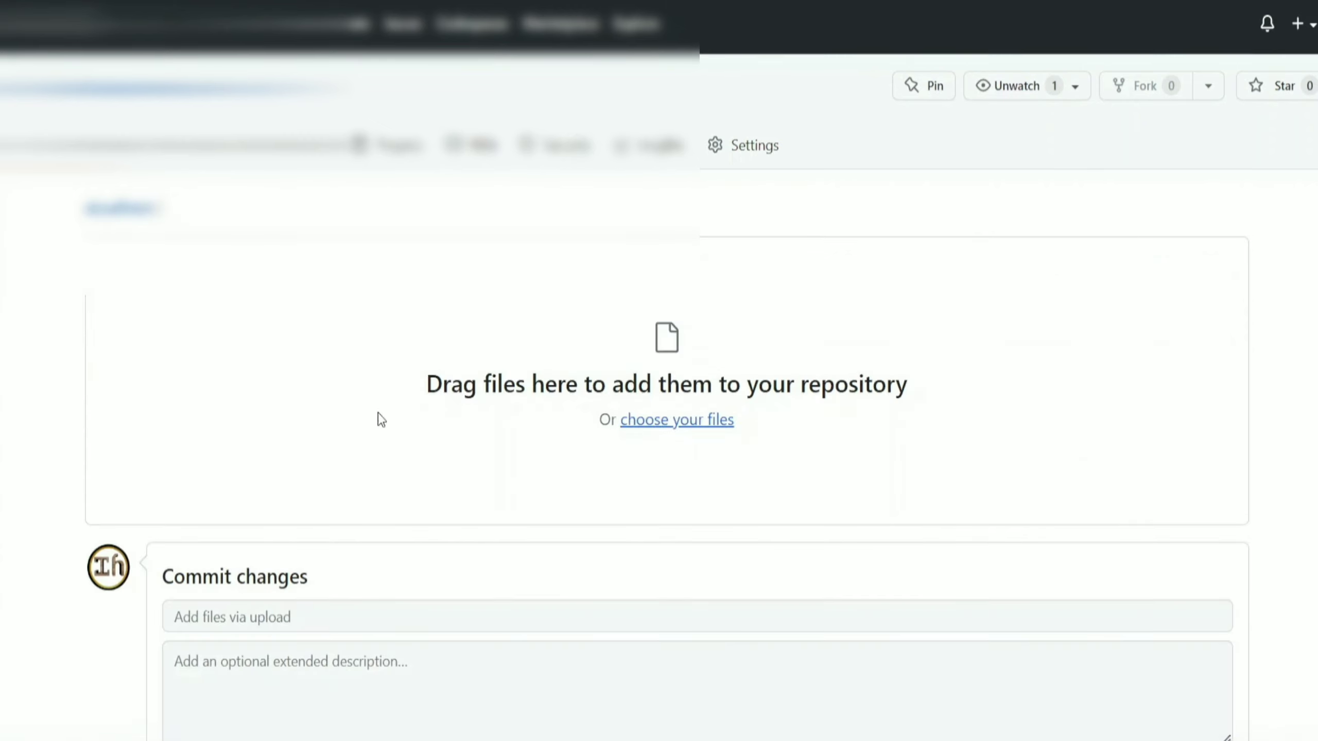
pyautogui.click(382, 420)
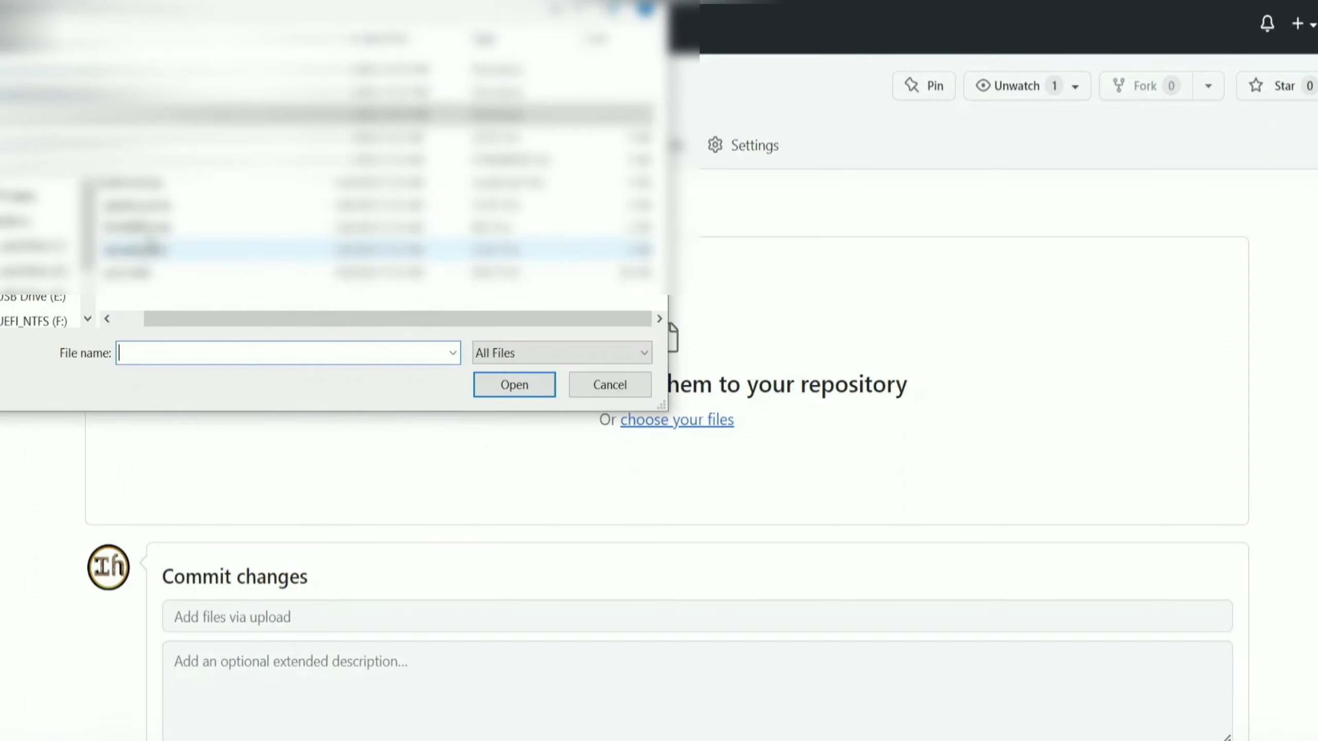
pyautogui.moveTo(146, 297); pyautogui.dragTo(151, 136)
pyautogui.click(506, 390)
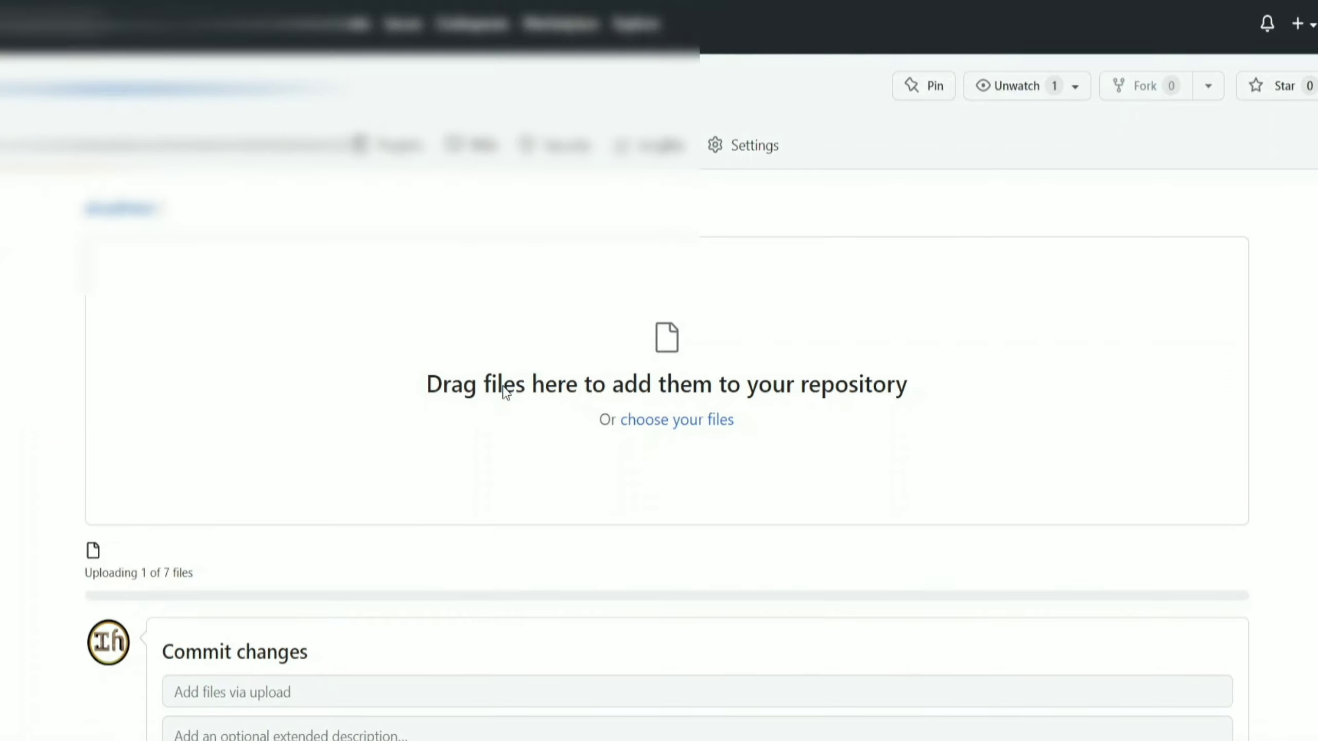
pyautogui.scroll(-8, 365, 535)
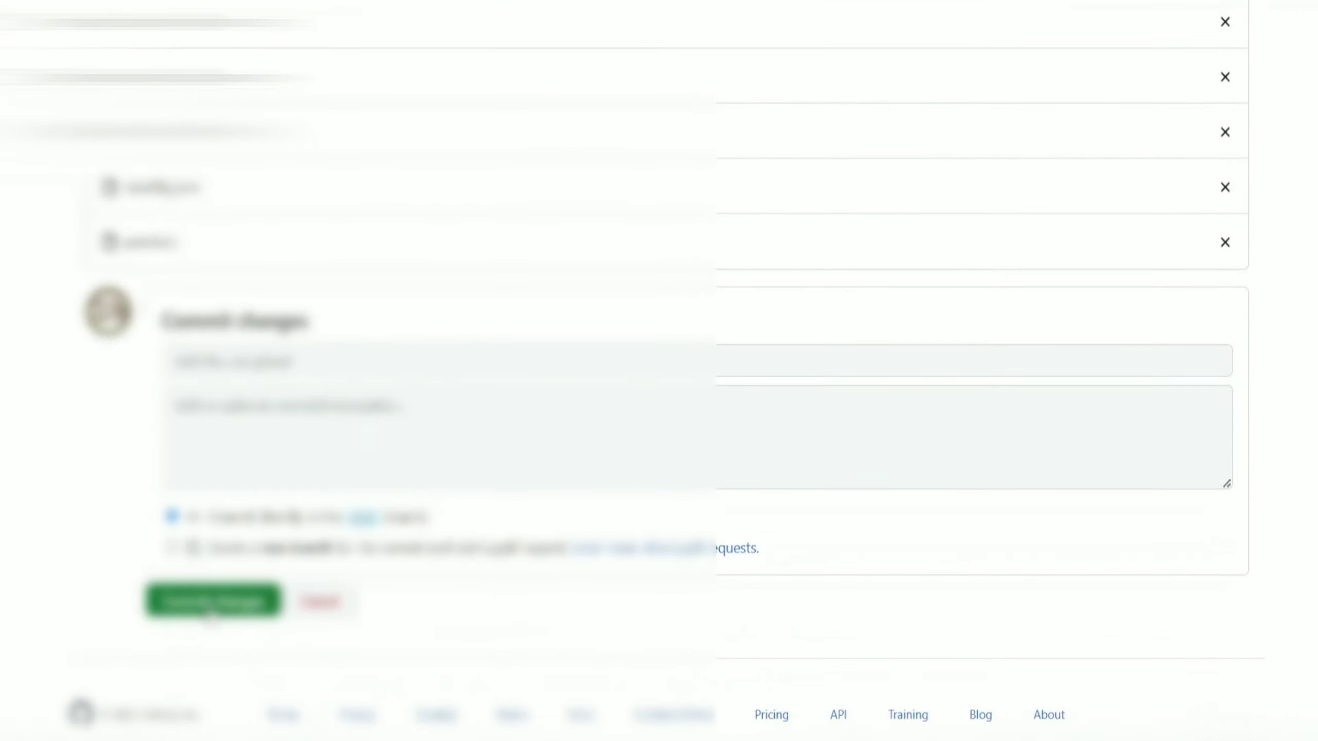
pyautogui.click(210, 610)
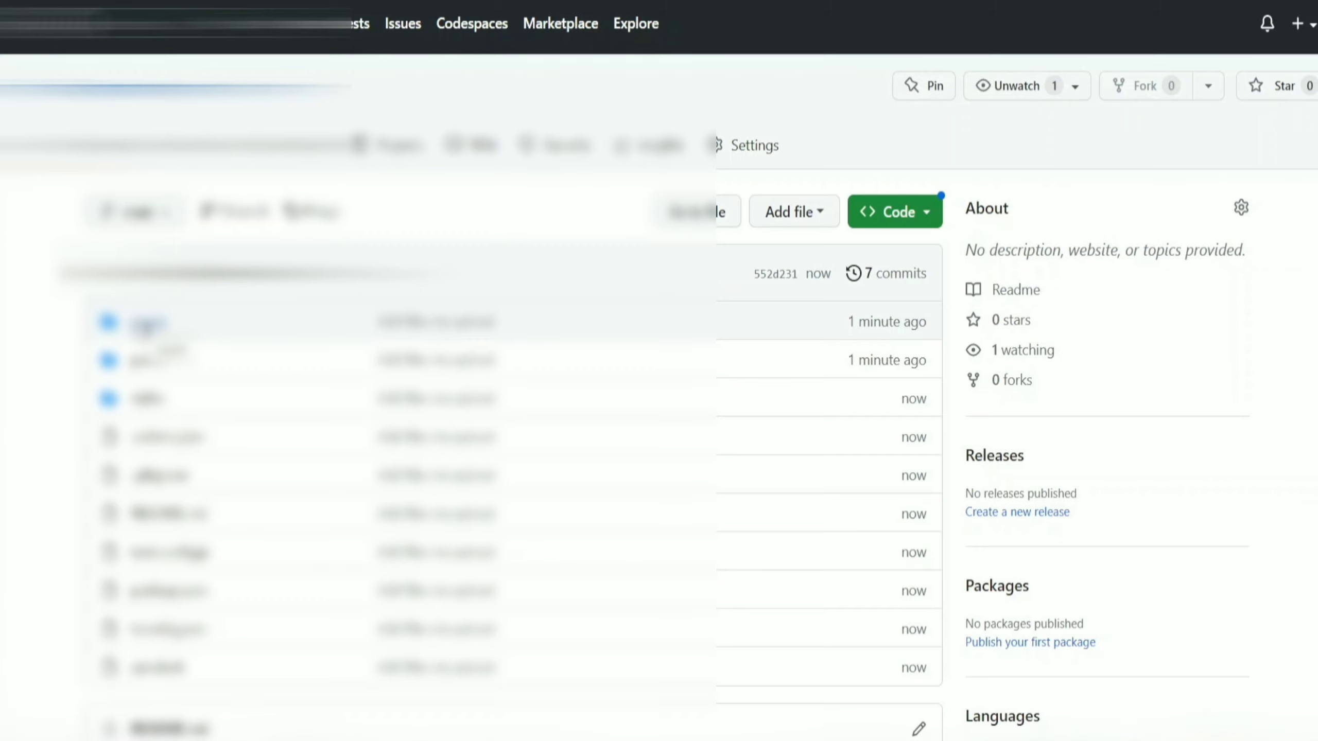
# Delete the placeholder file 1 from the pages folder and commit the deletion
pyautogui.click(148, 360)
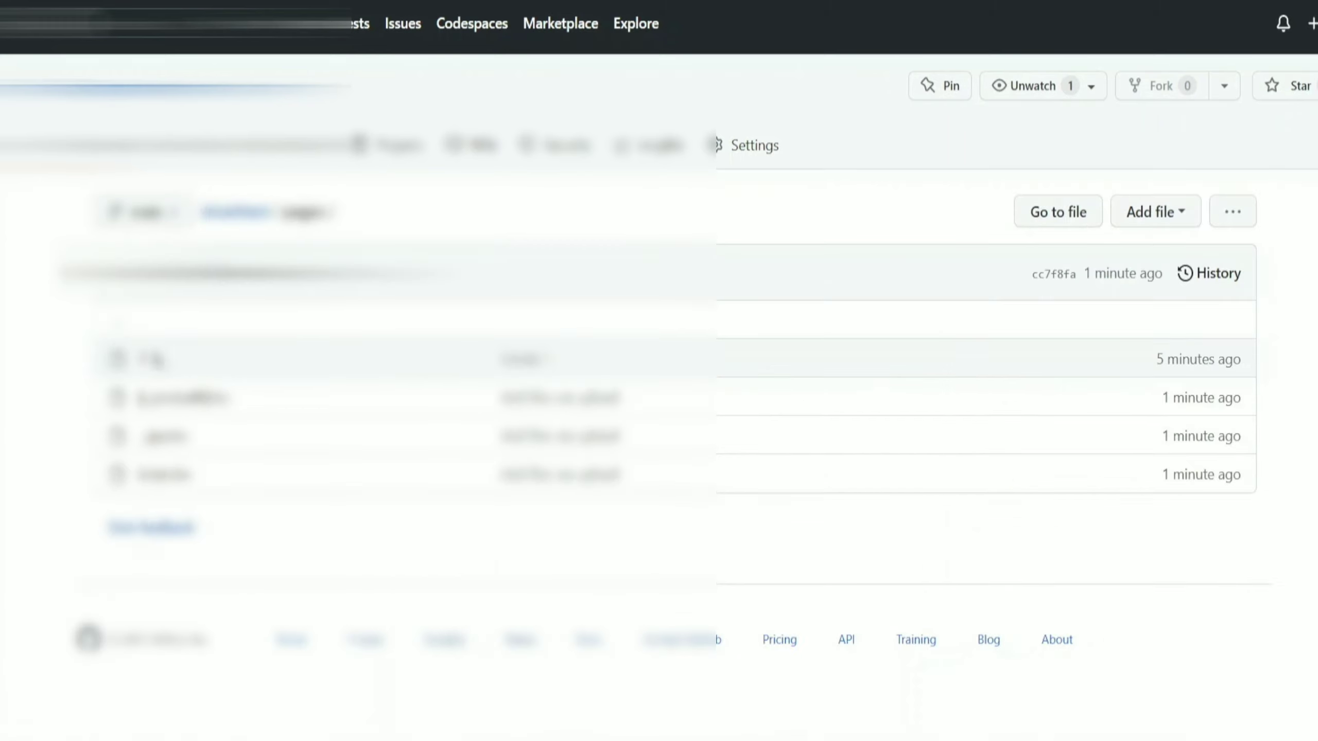
pyautogui.click(147, 362)
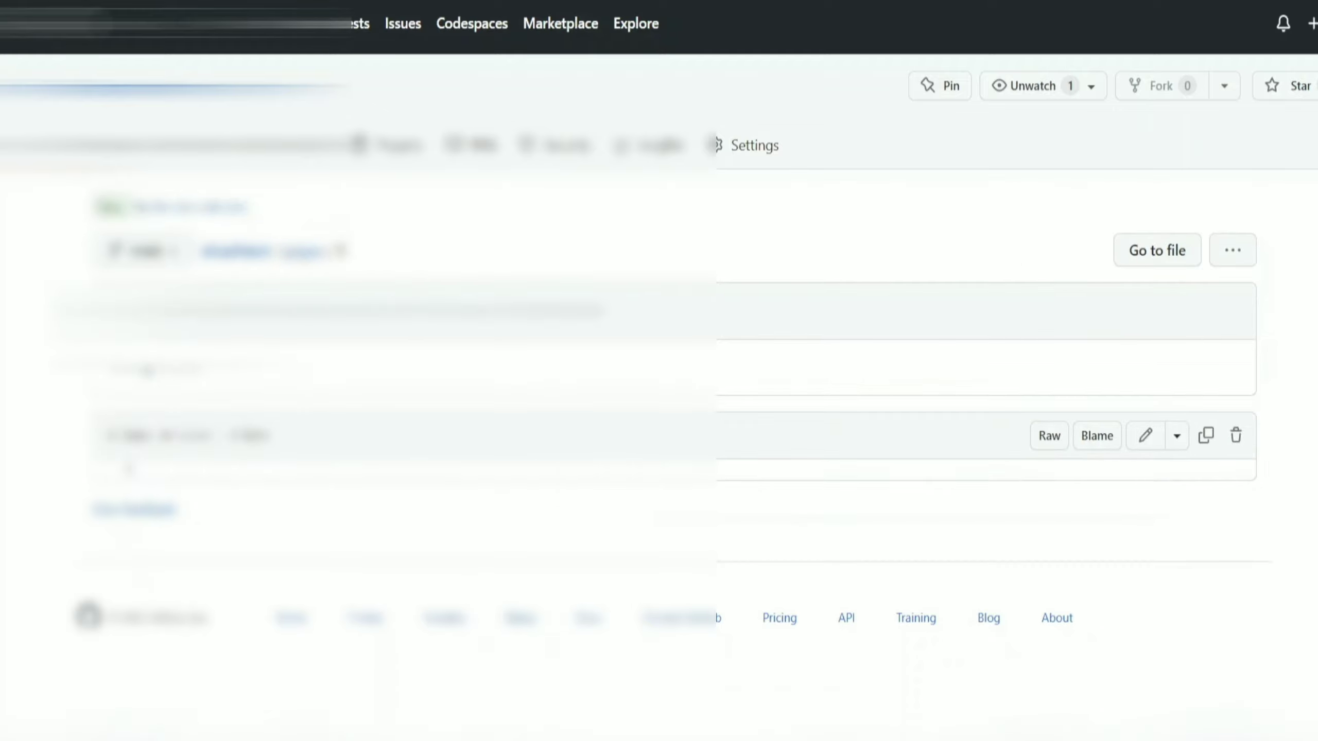
pyautogui.click(1236, 436)
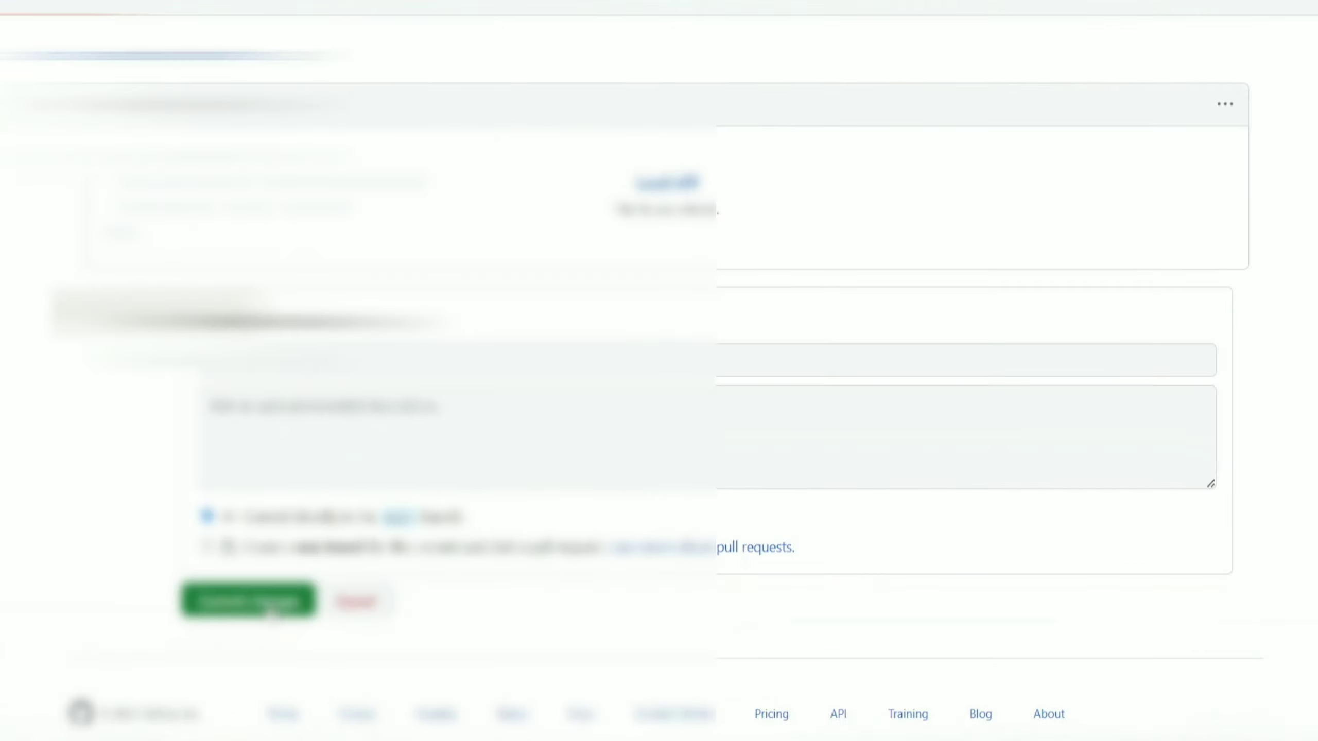
pyautogui.click(274, 605)
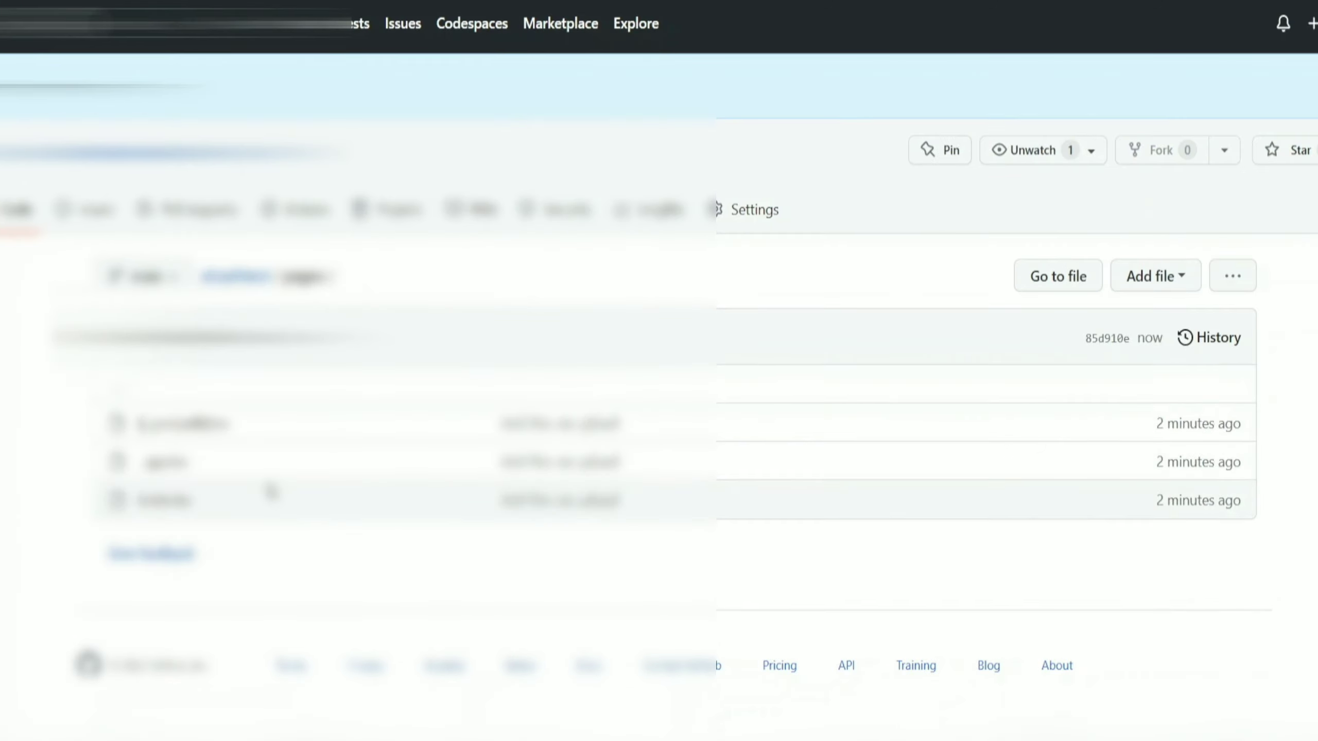
# Delete the placeholder file from the repository's public folder and commit the deletion
pyautogui.click(268, 494)
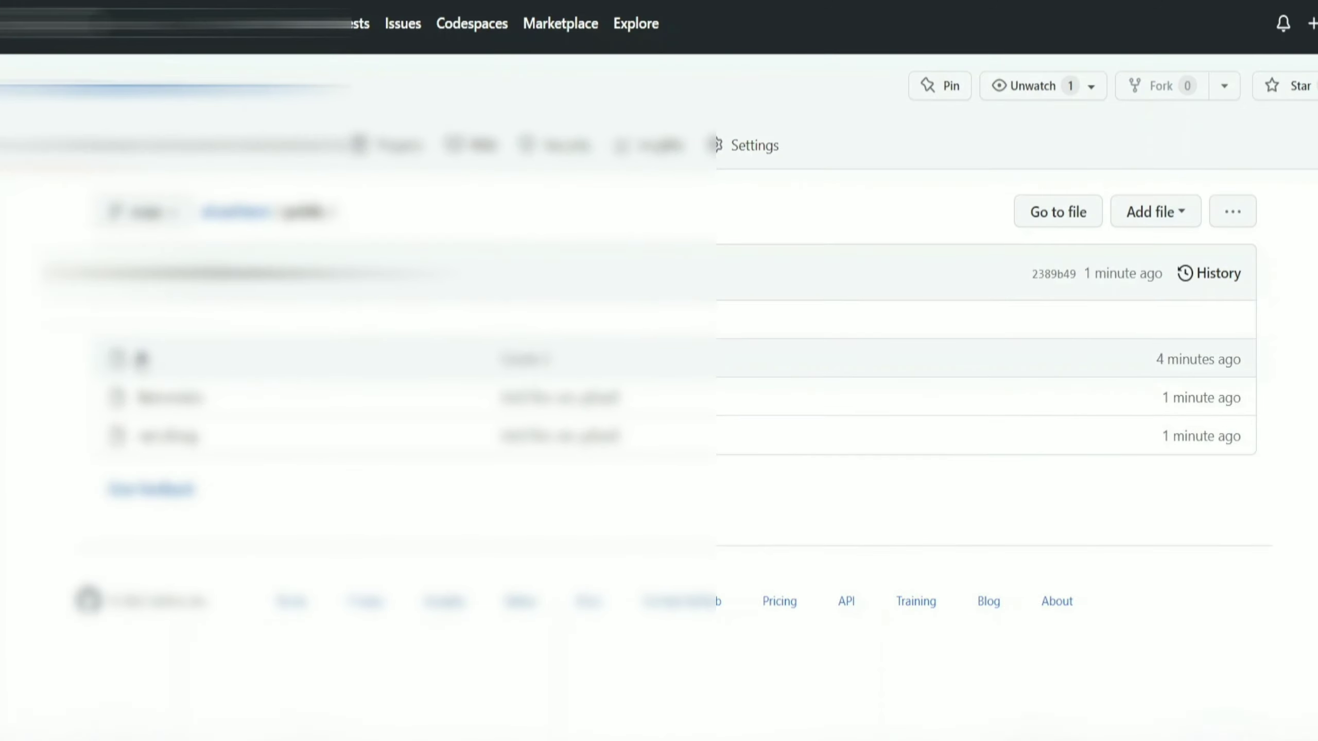
pyautogui.click(143, 359)
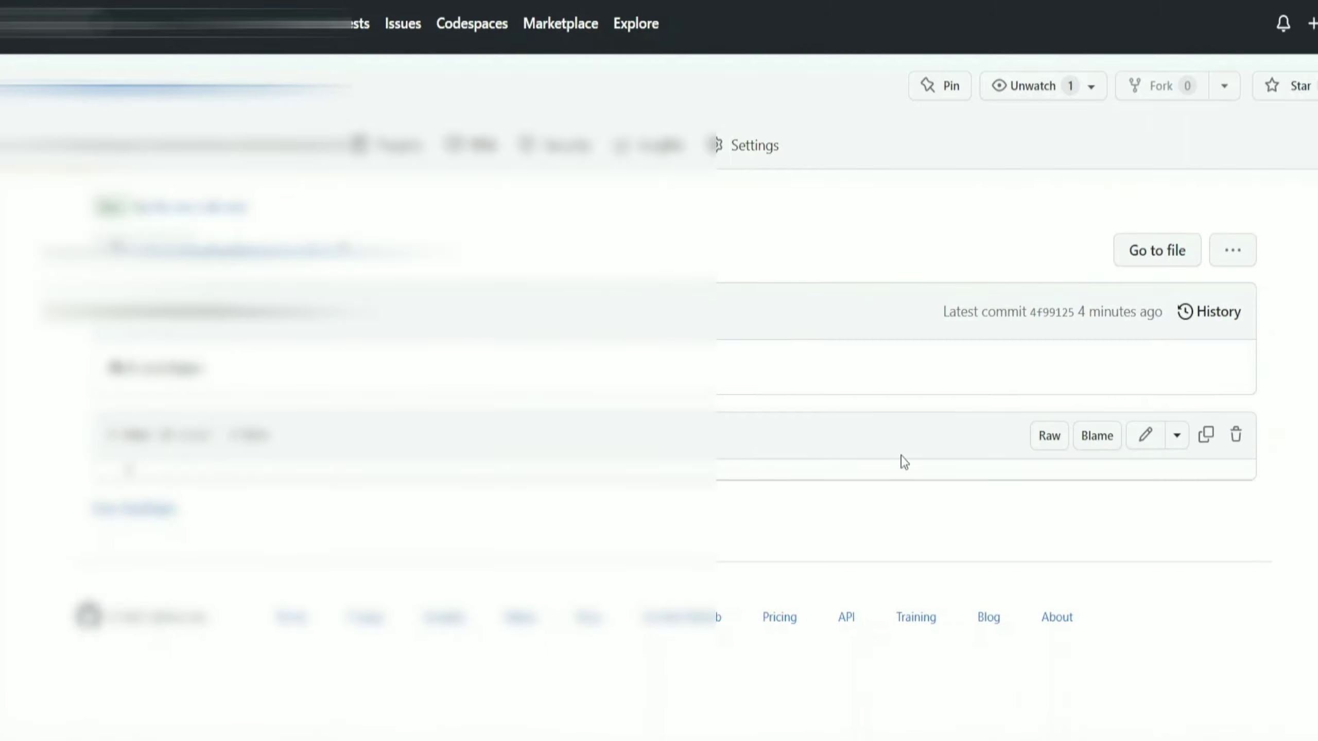
pyautogui.click(1236, 435)
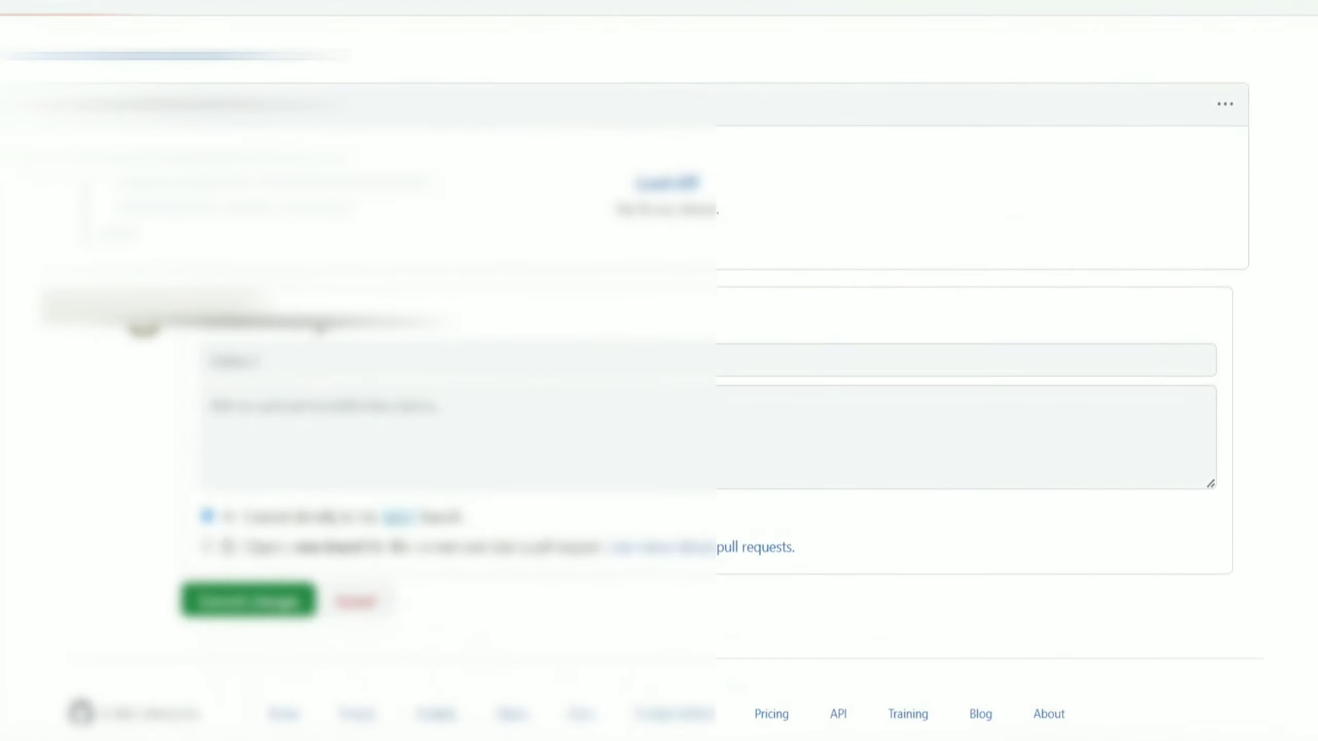
pyautogui.click(237, 612)
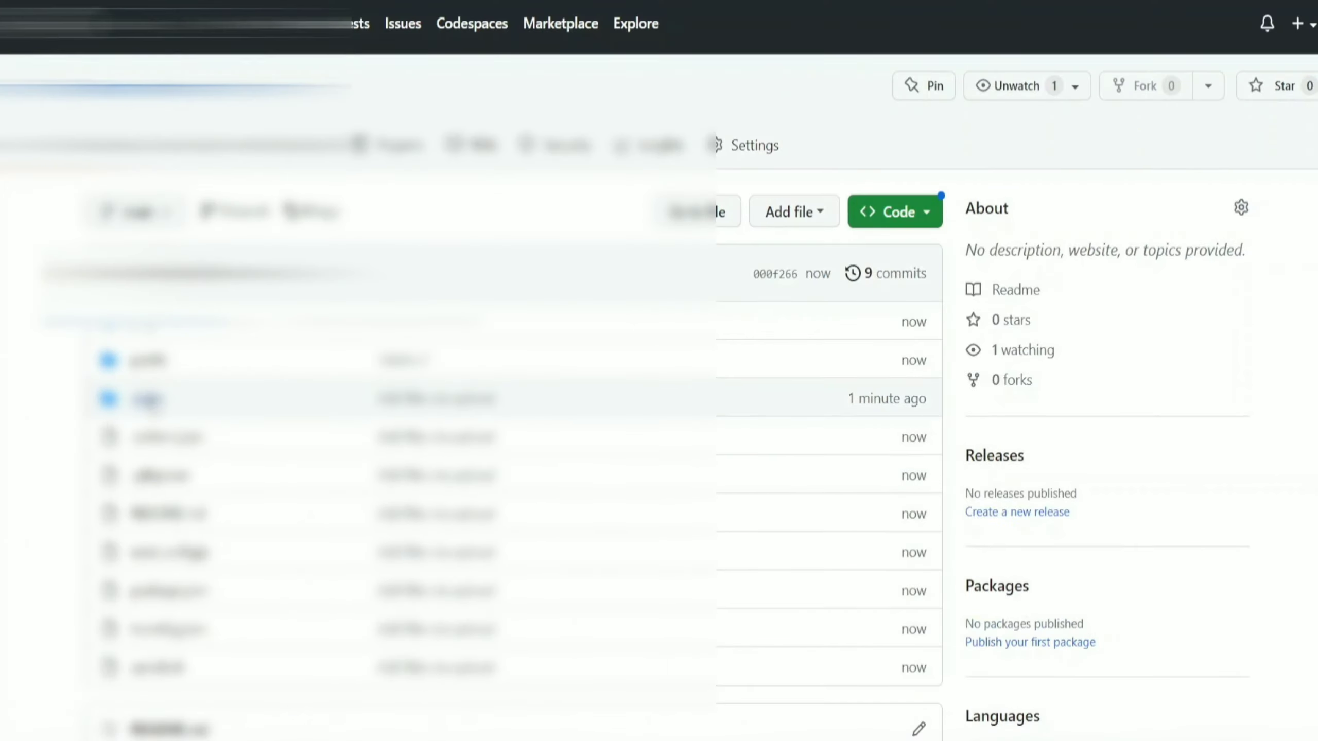
# Delete the placeholder file from the styles folder, commit the deletion and return to the repository root
pyautogui.click(148, 398)
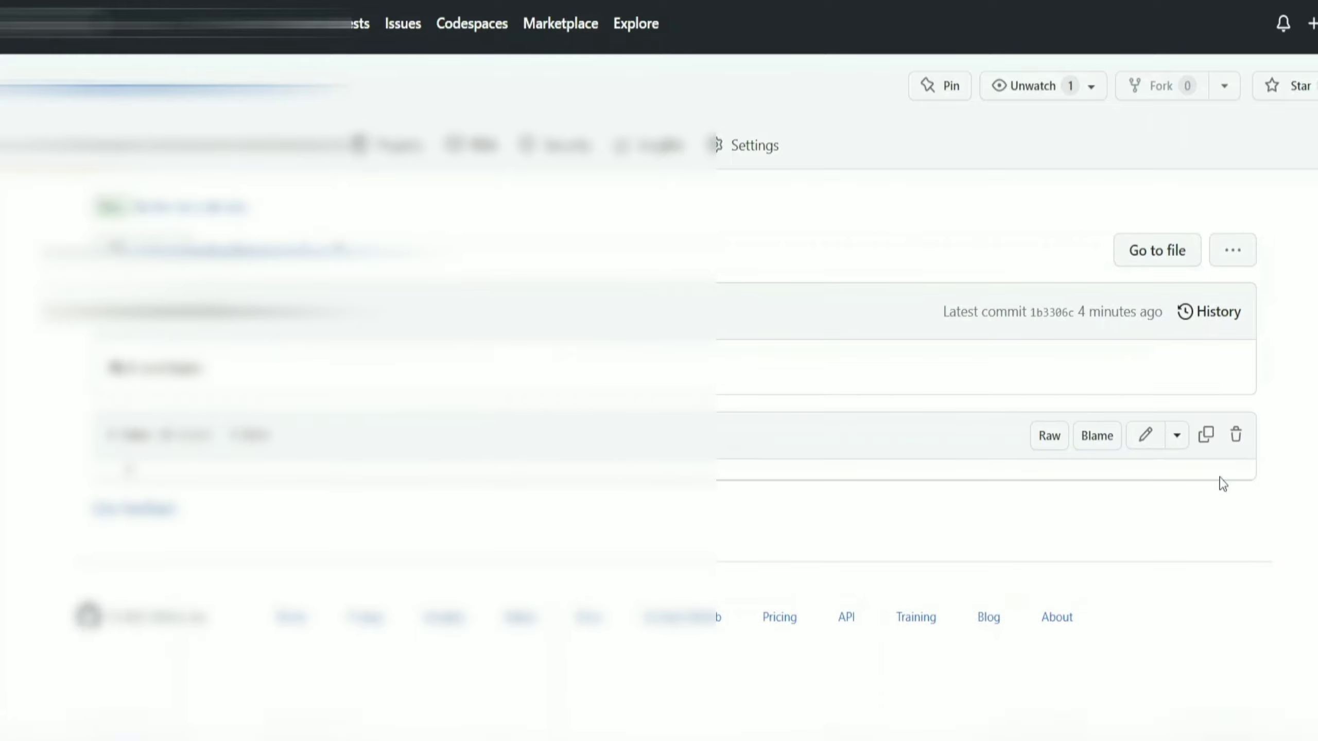
pyautogui.click(1235, 436)
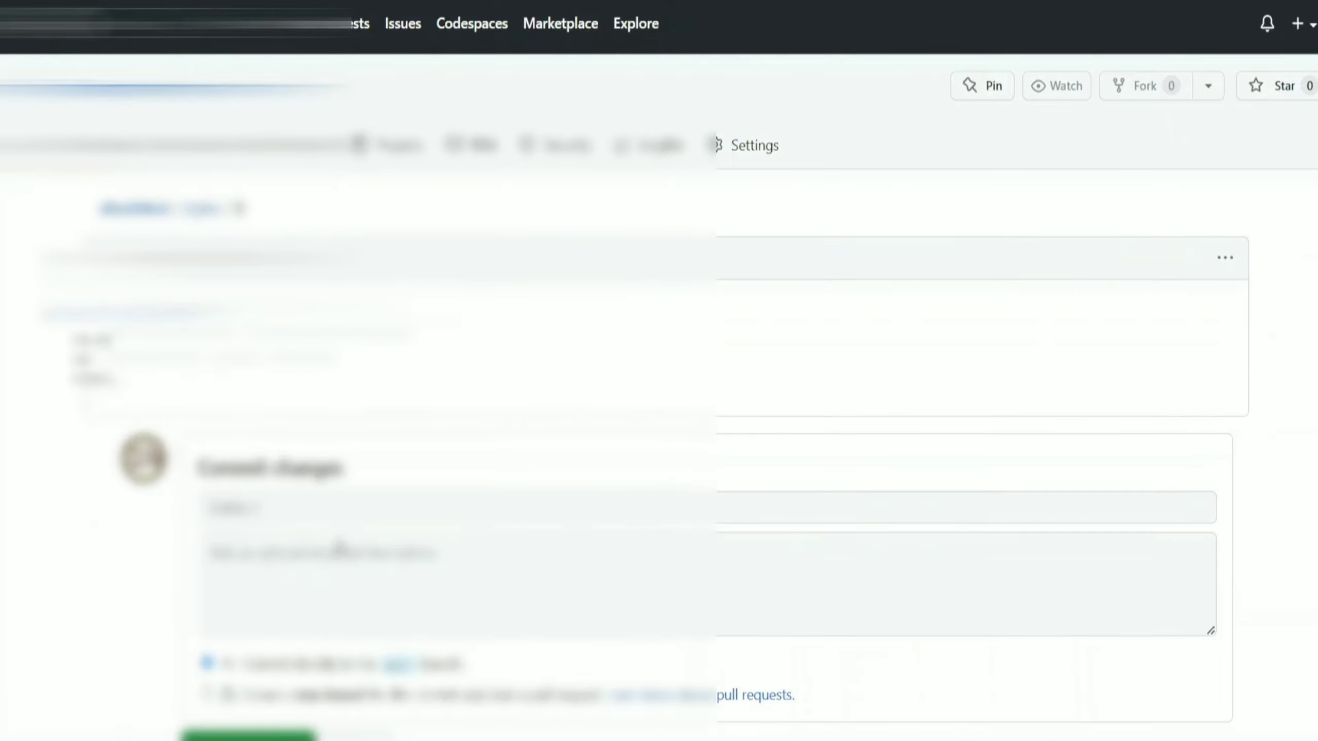
pyautogui.scroll(-3, 1236, 436)
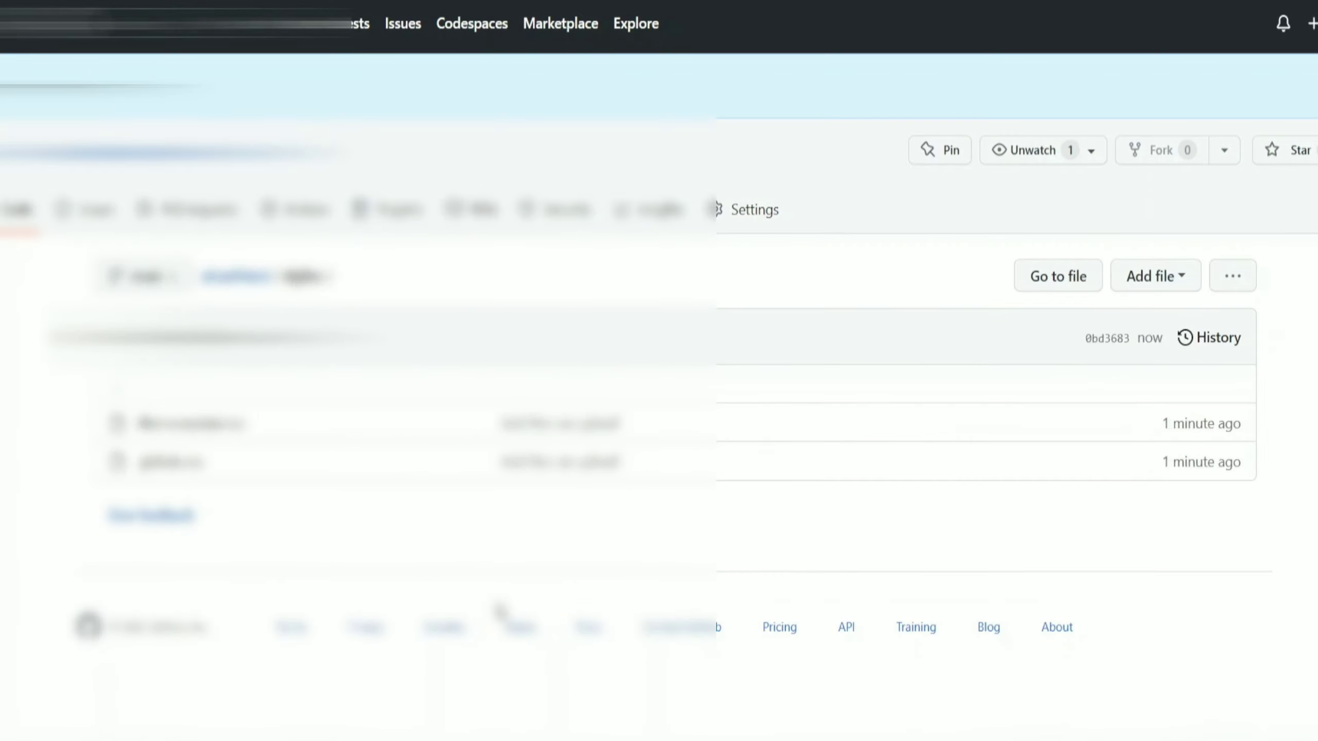
pyautogui.click(236, 276)
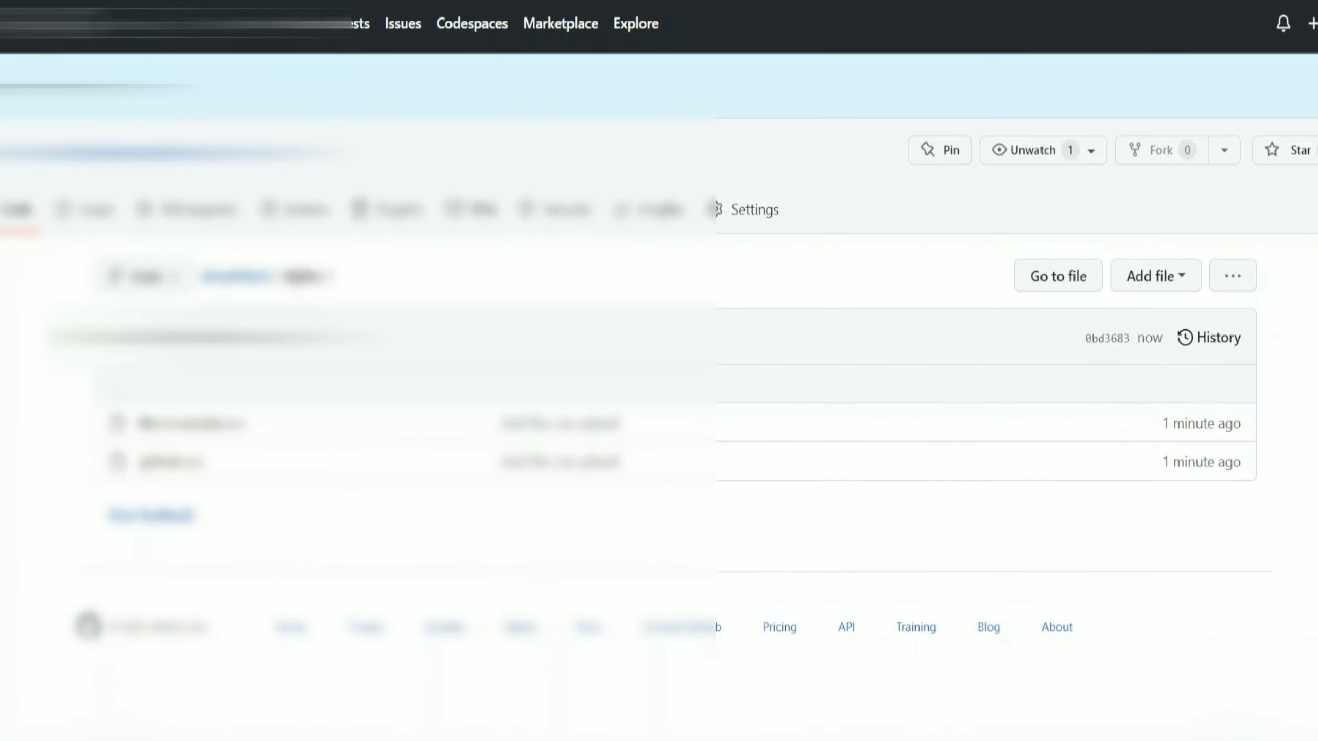
pyautogui.scroll(-5, 659, 371)
pyautogui.scroll(5, 659, 371)
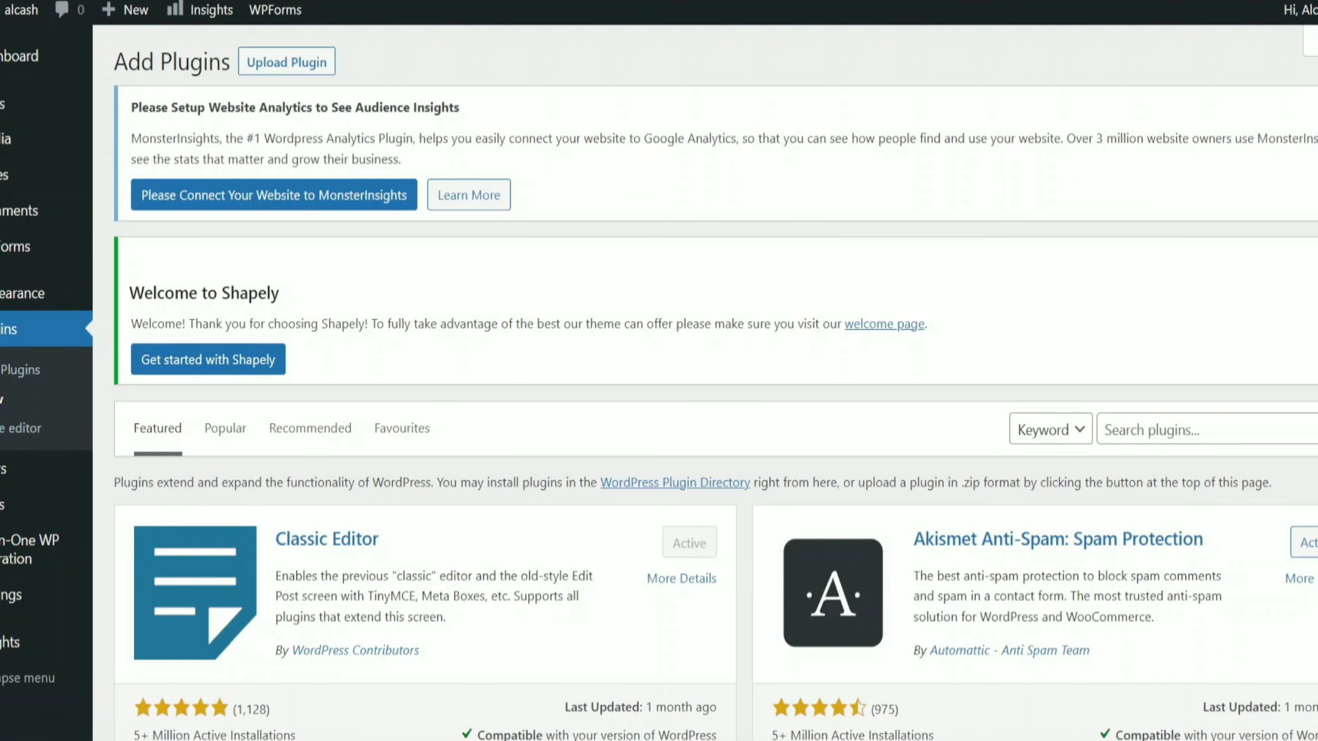
# Switch to the WordPress Add Plugins page, search for graphql, then install and activate the WPGraphQL plugin
pyautogui.click(1134, 427)
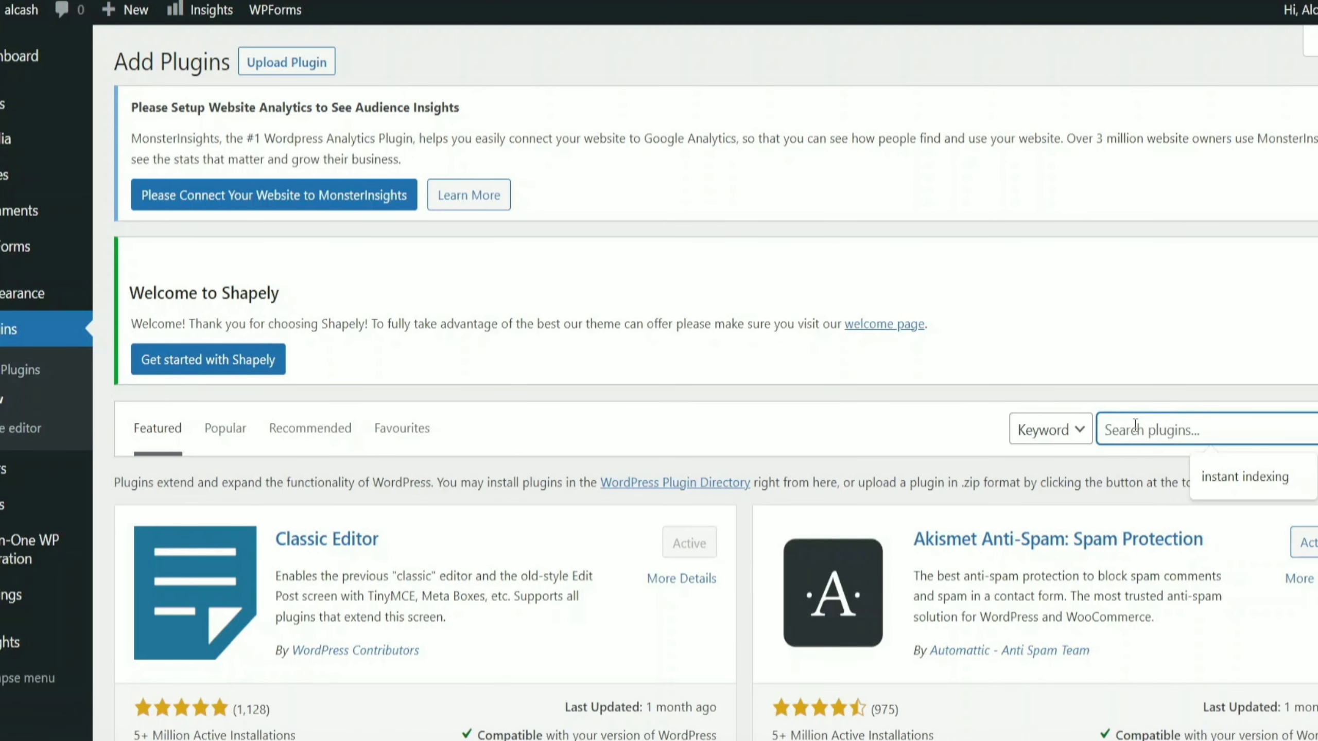
pyautogui.write('gr')
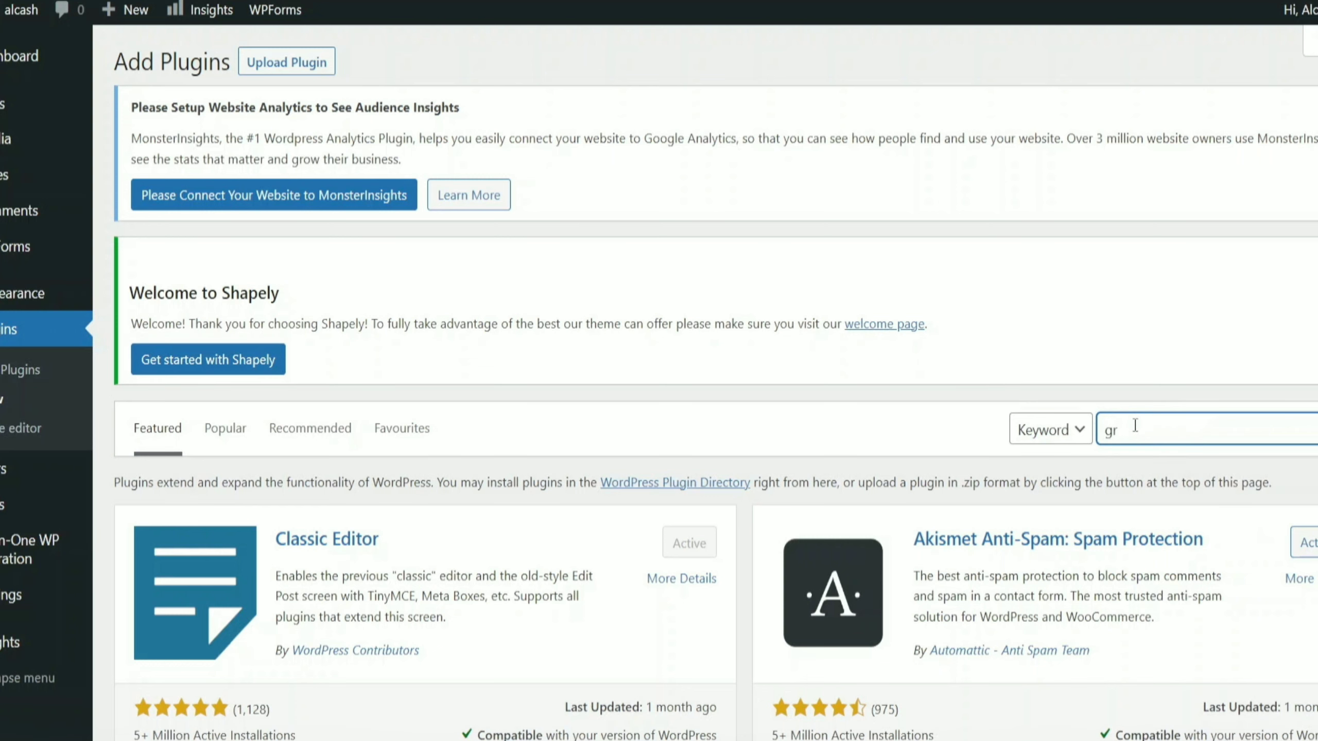
pyautogui.write('apgql')
pyautogui.scroll(-4, 216, 379)
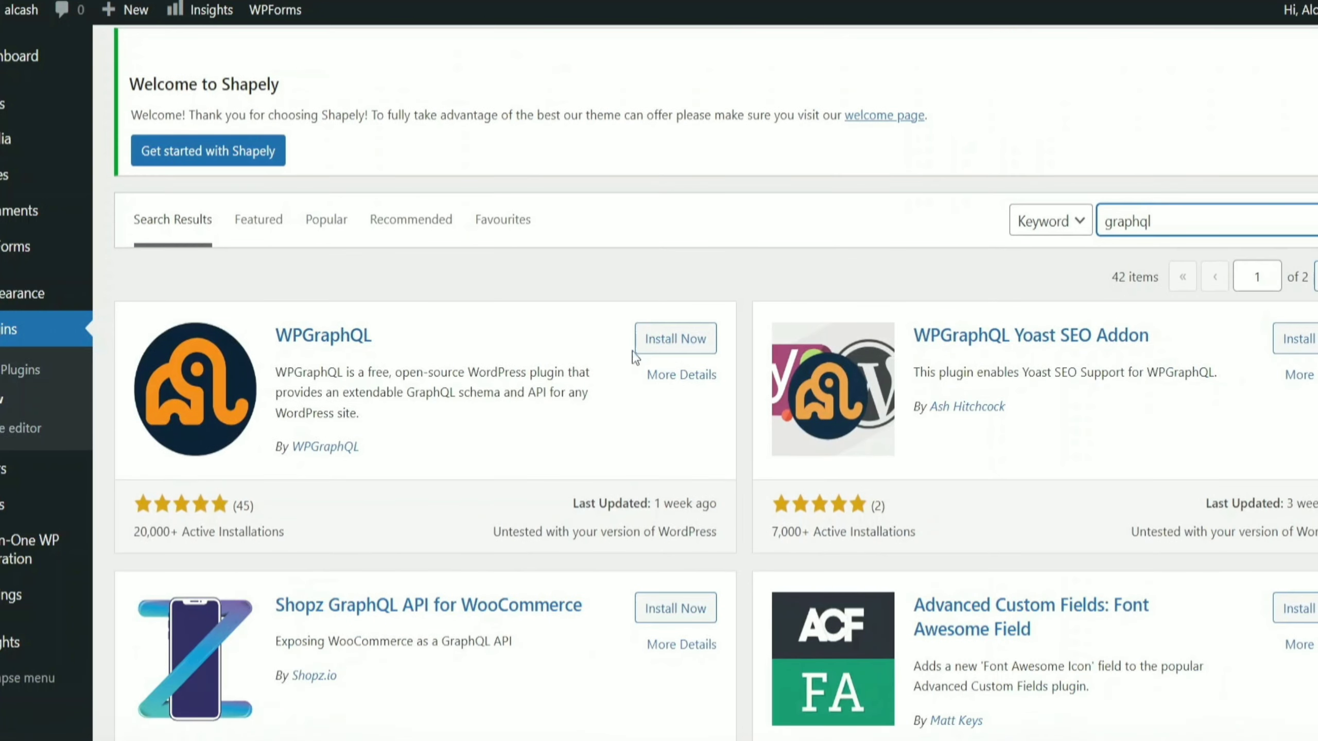
pyautogui.click(676, 340)
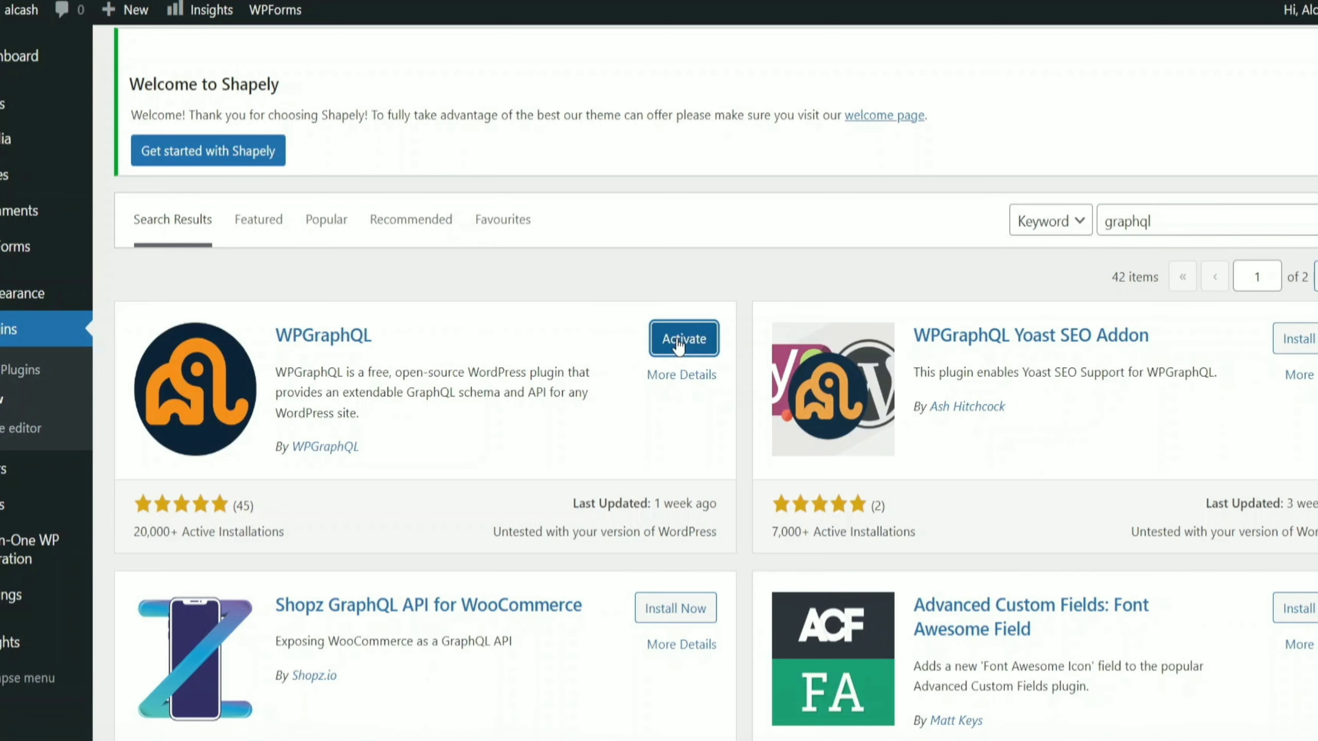
pyautogui.click(683, 339)
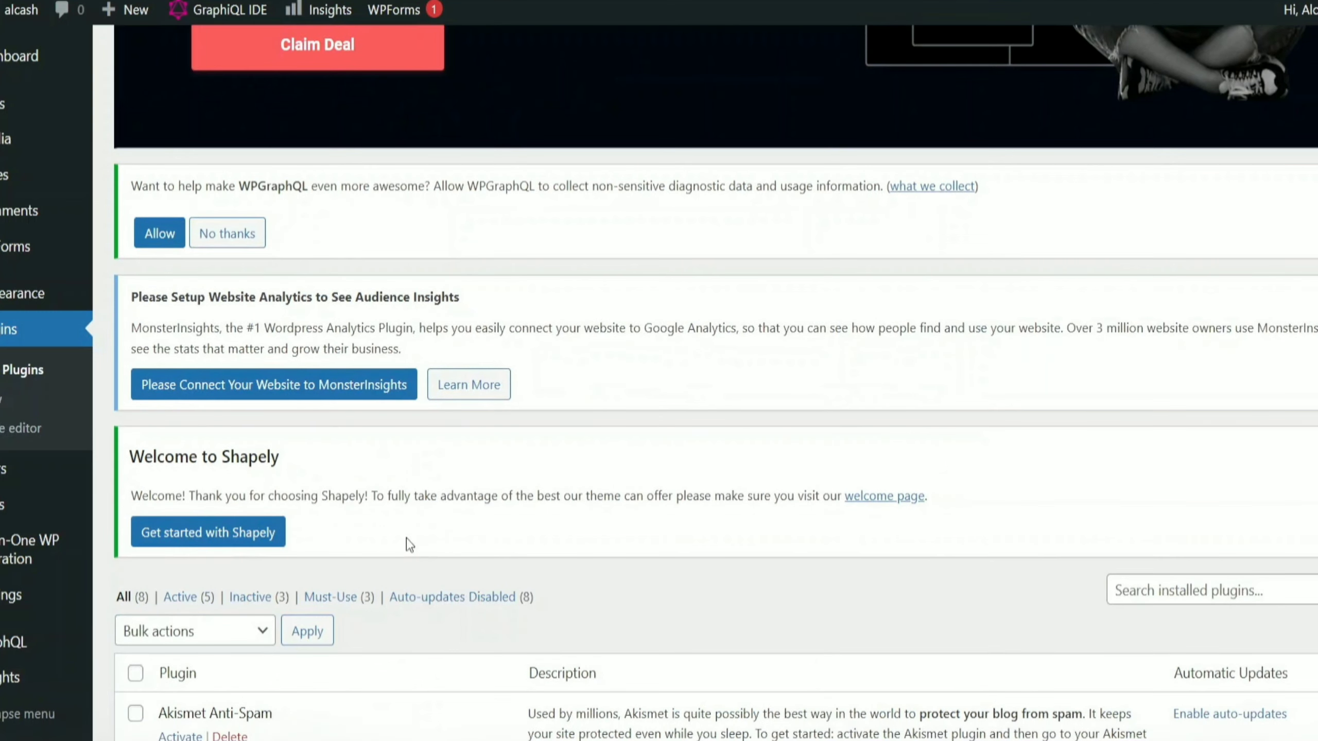
# Open the WPGraphQL settings and select the GraphQL endpoint URL
pyautogui.moveTo(13, 637)
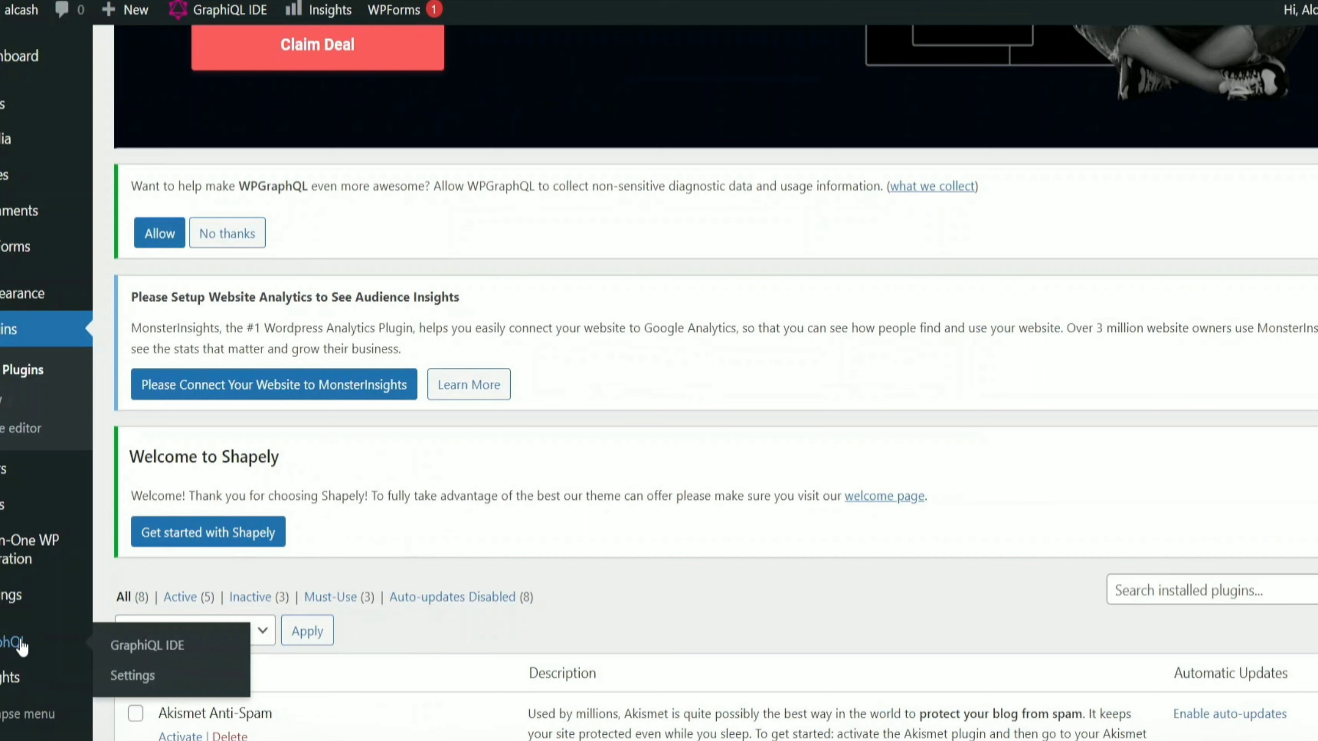
pyautogui.click(143, 676)
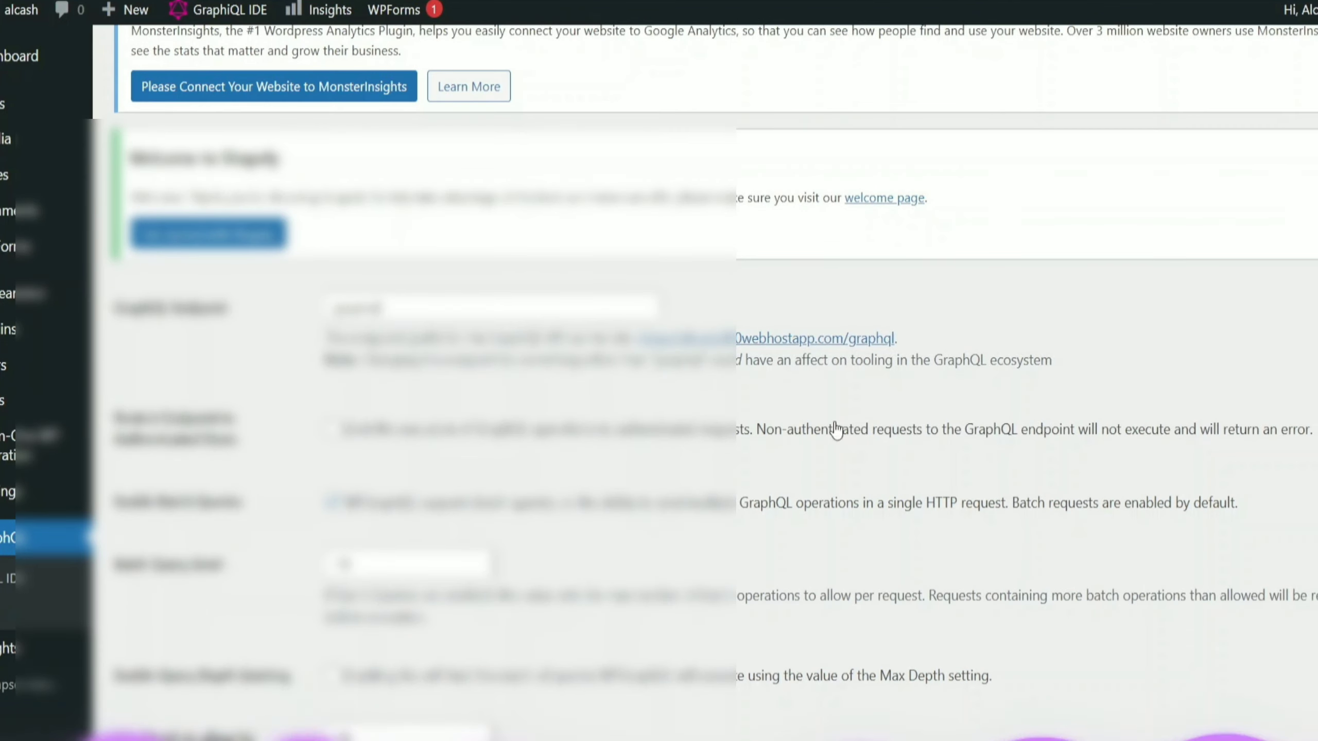
pyautogui.moveTo(913, 342); pyautogui.dragTo(634, 340)
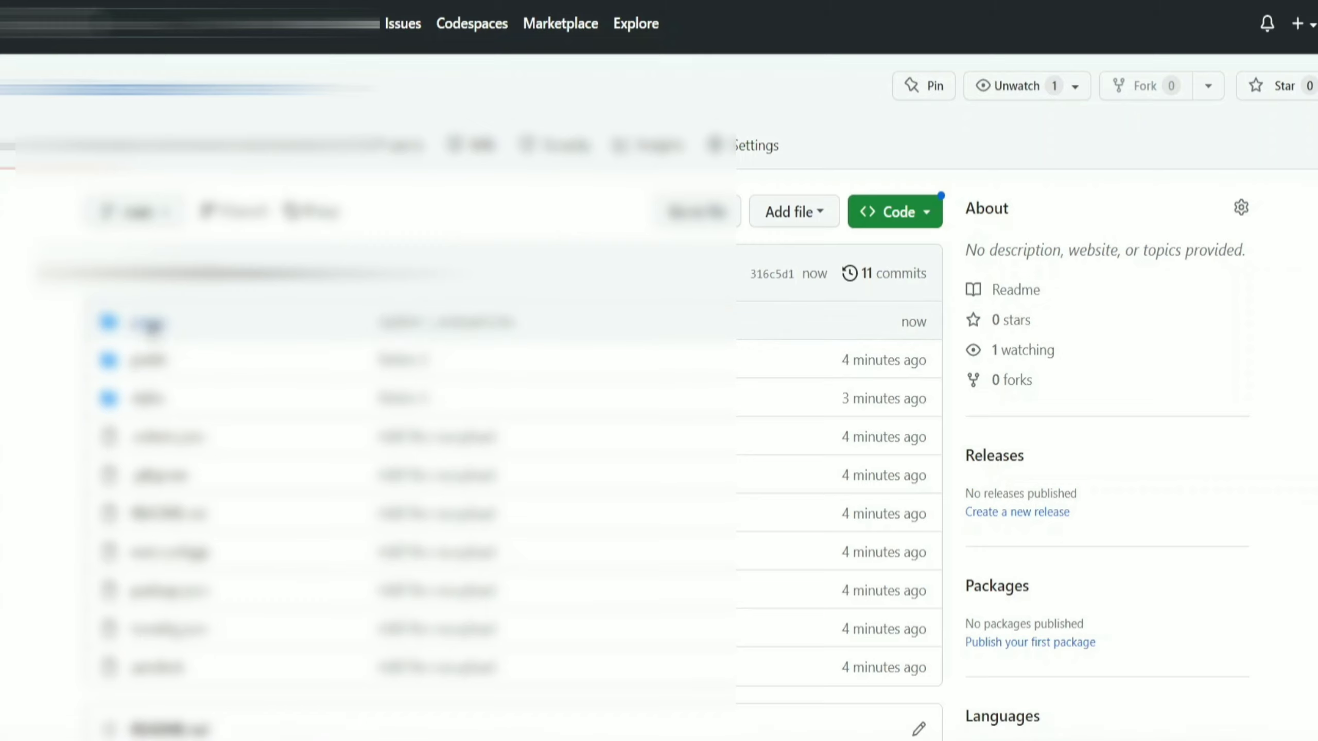
# Switch to the GitHub repository and open [...postpath].tsx from the pages folder for editing
pyautogui.click(150, 323)
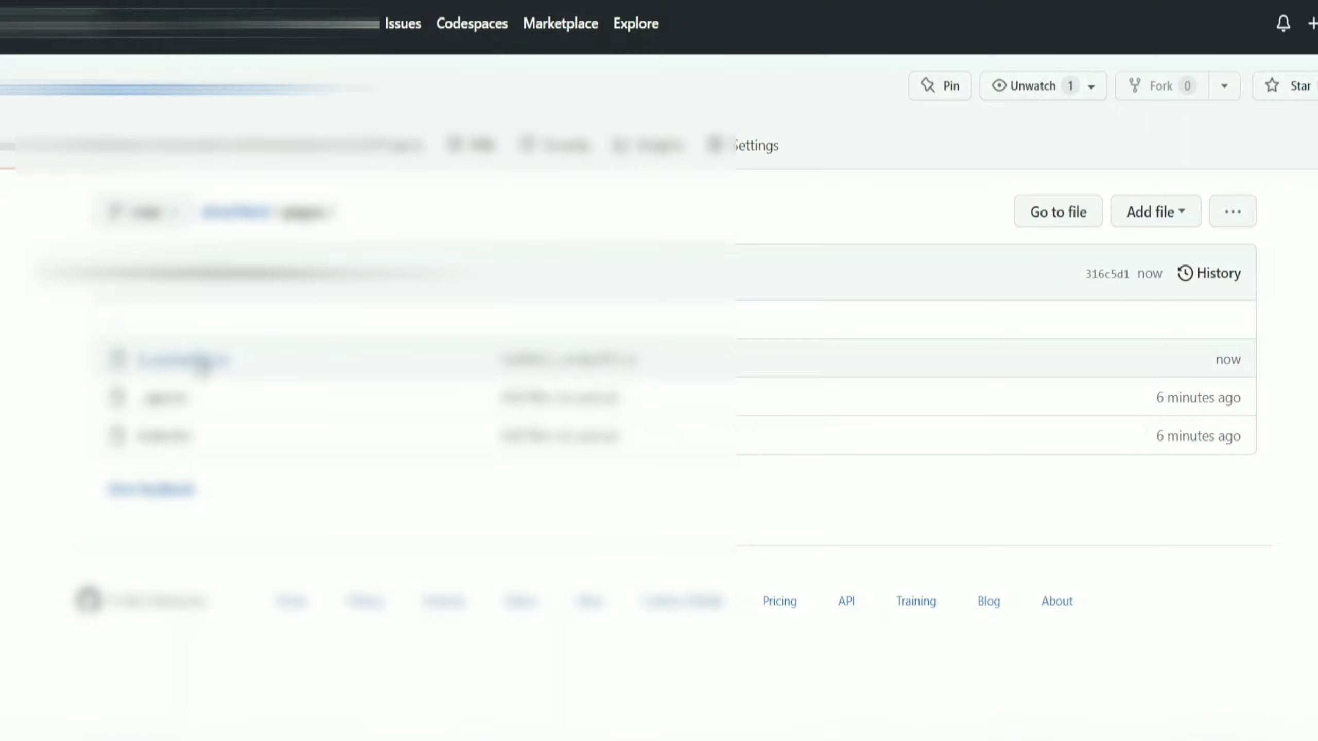
pyautogui.click(188, 364)
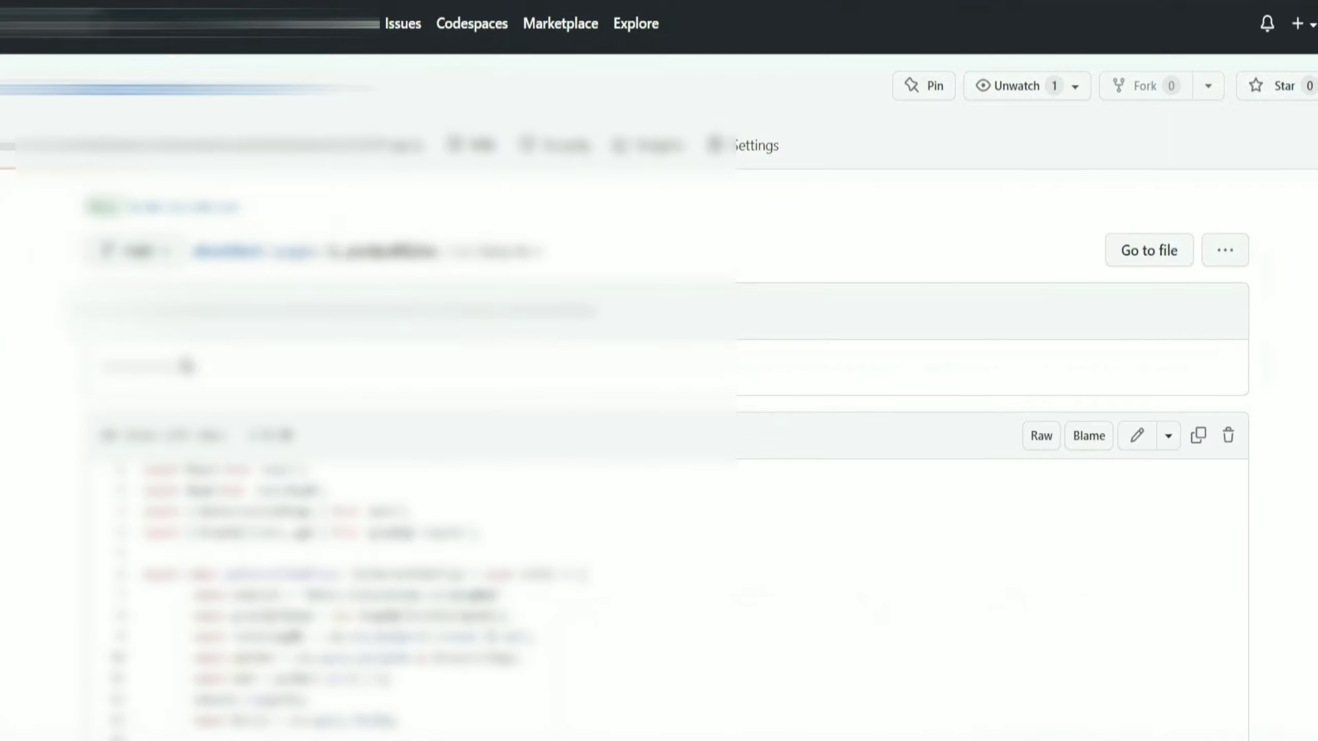
pyautogui.scroll(-8, 783, 494)
pyautogui.scroll(-2, 438, 480)
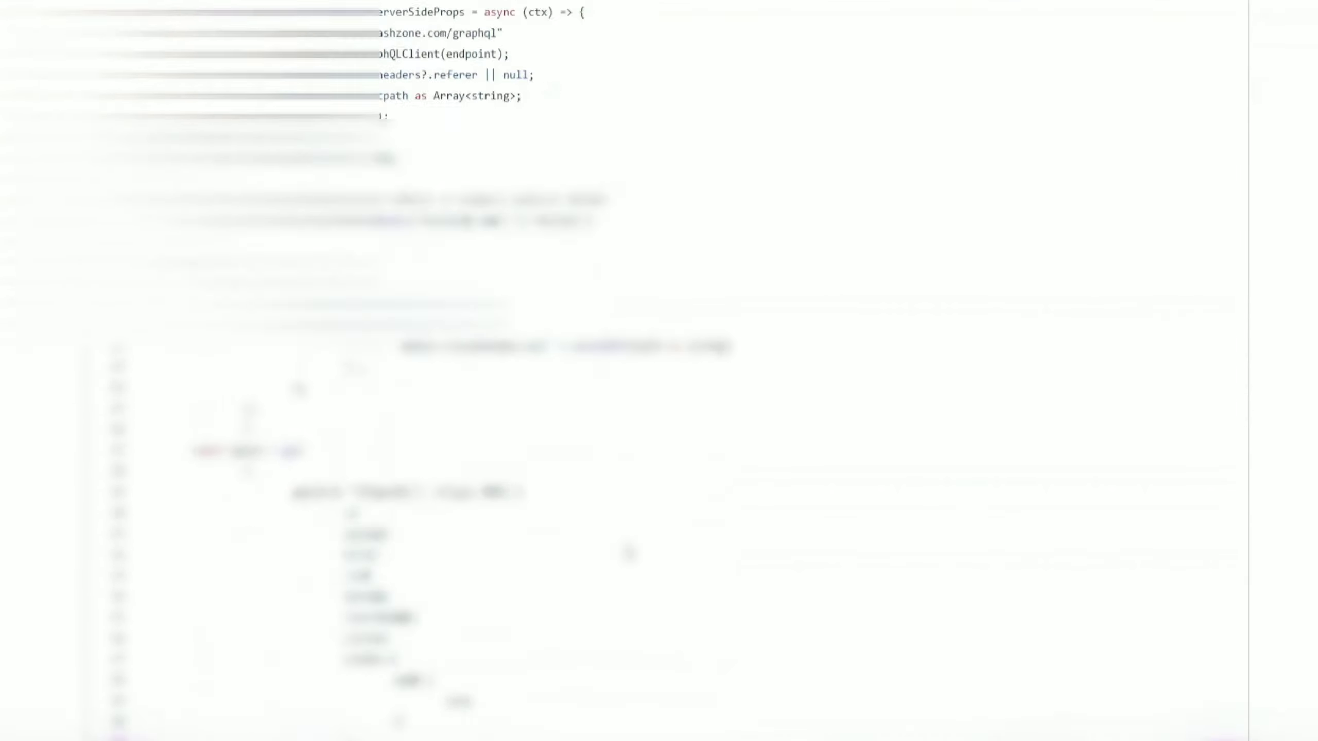
pyautogui.scroll(10, 892, 424)
pyautogui.click(1137, 438)
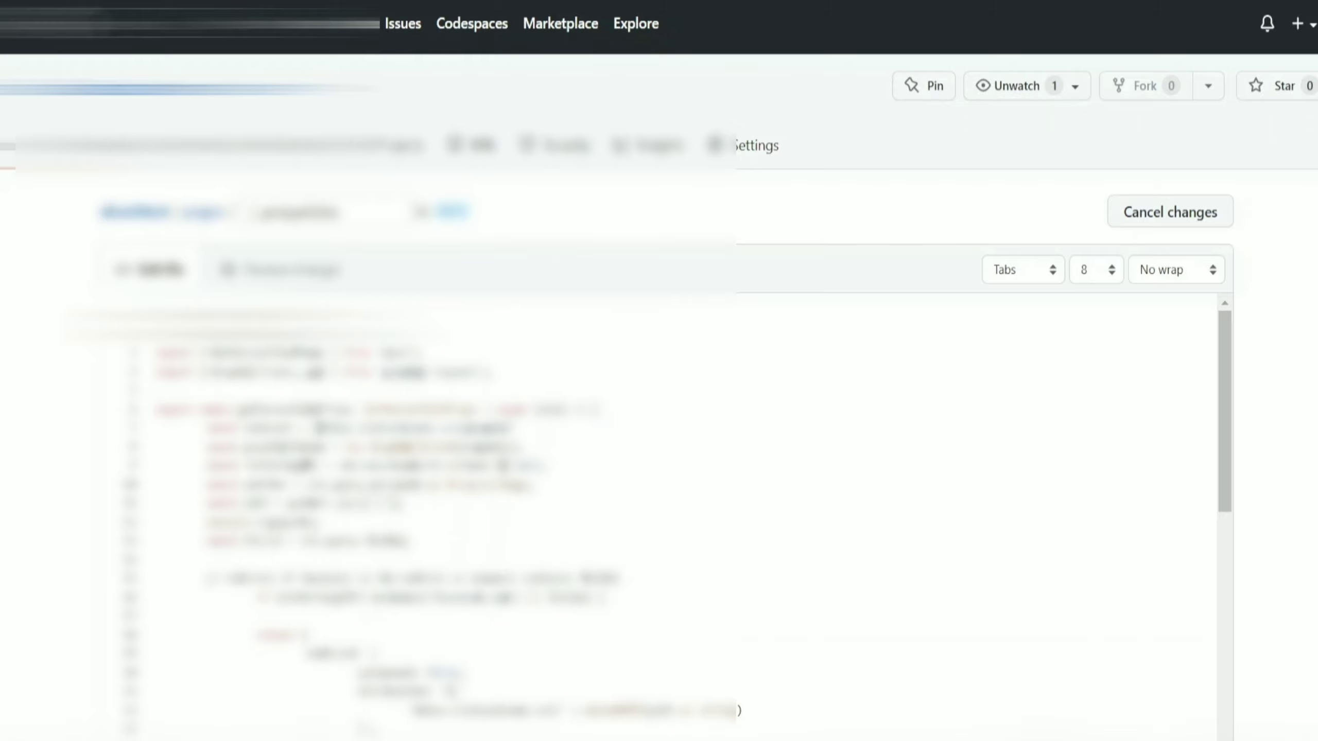
pyautogui.moveTo(321, 428); pyautogui.dragTo(512, 428)
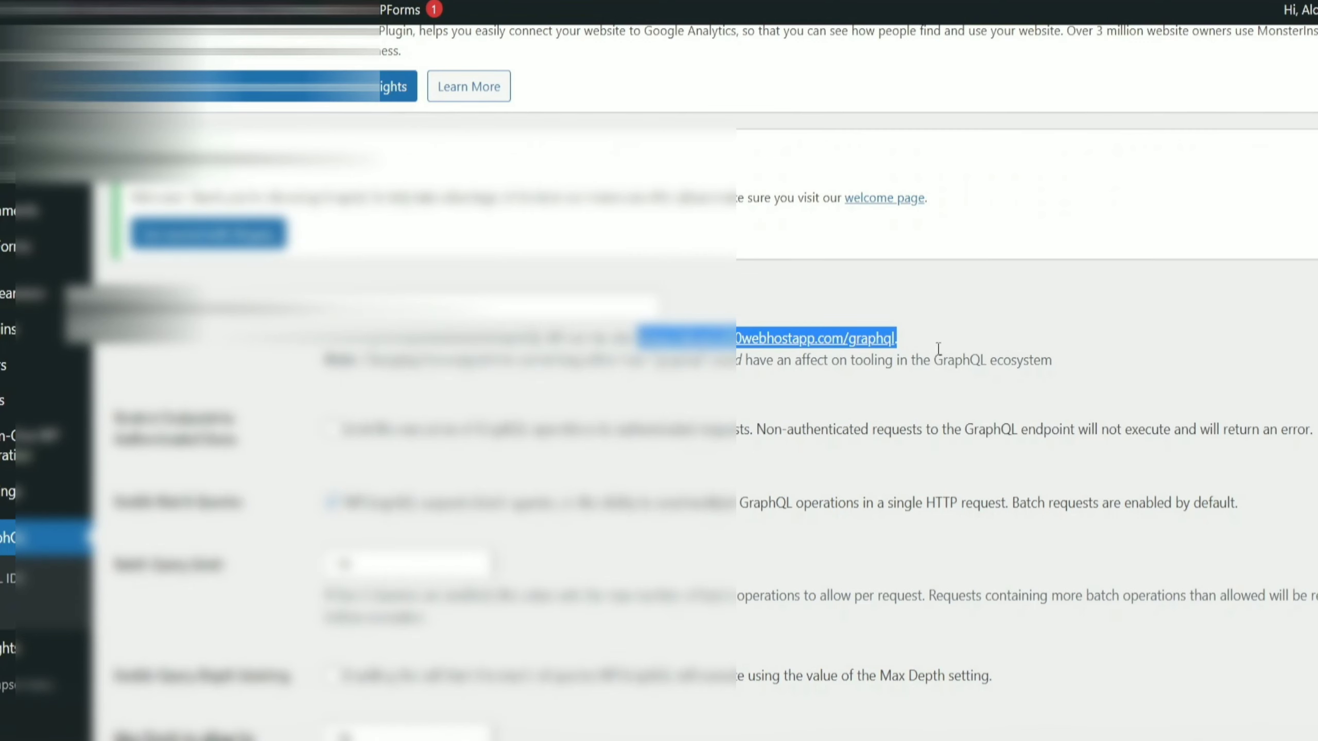
pyautogui.click(838, 346)
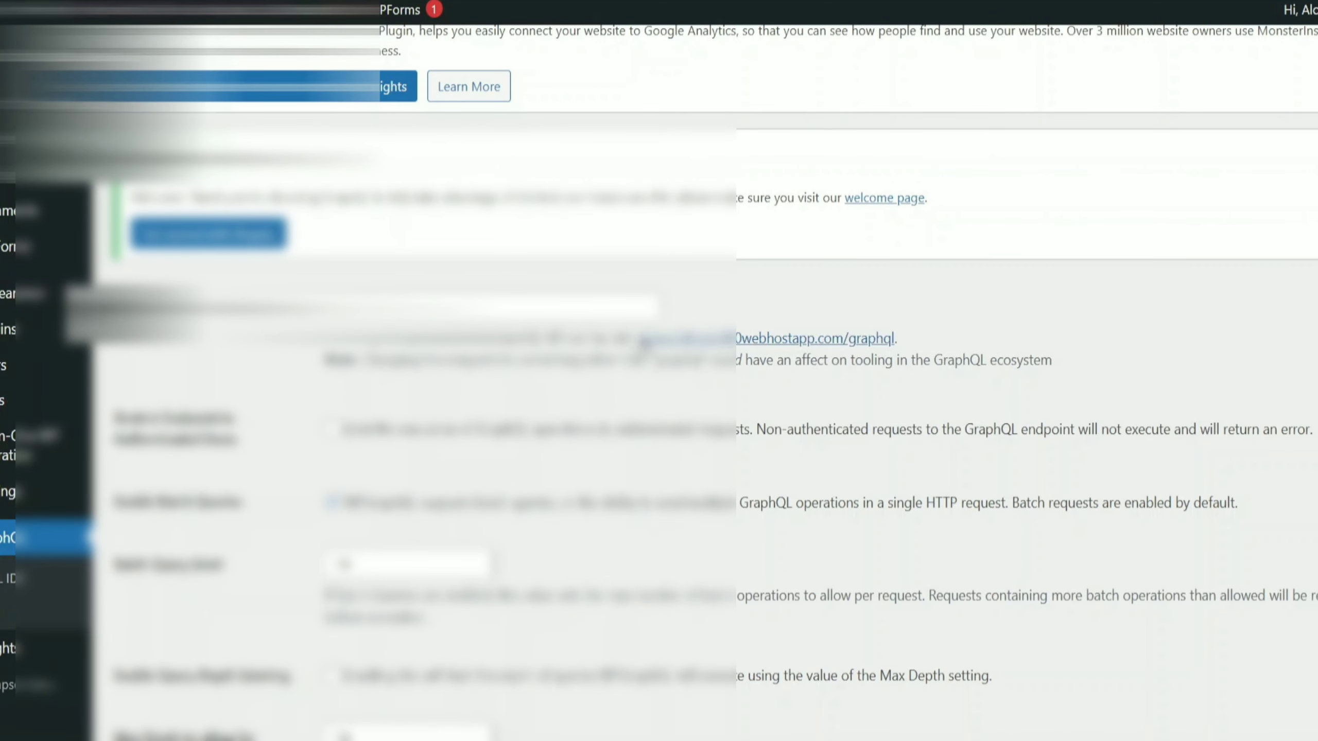
pyautogui.moveTo(637, 336); pyautogui.dragTo(812, 337)
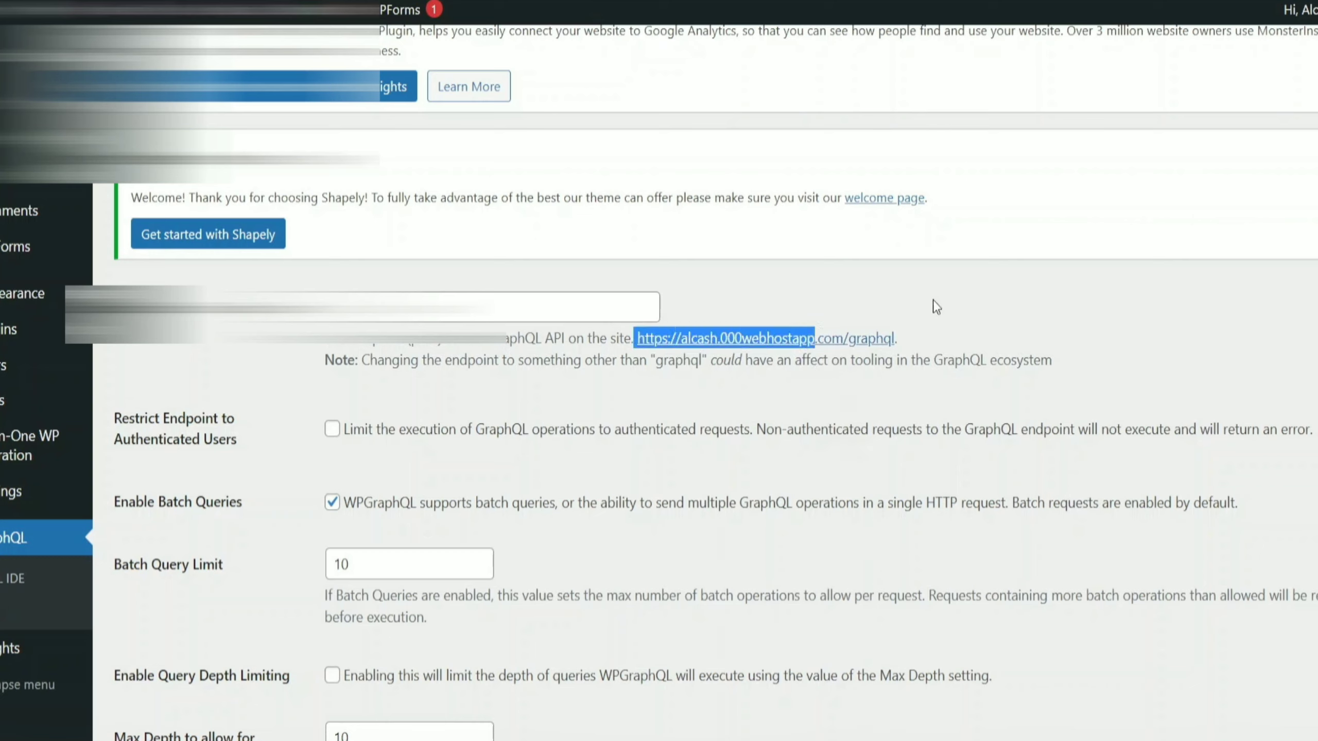
pyautogui.moveTo(926, 340); pyautogui.dragTo(808, 338)
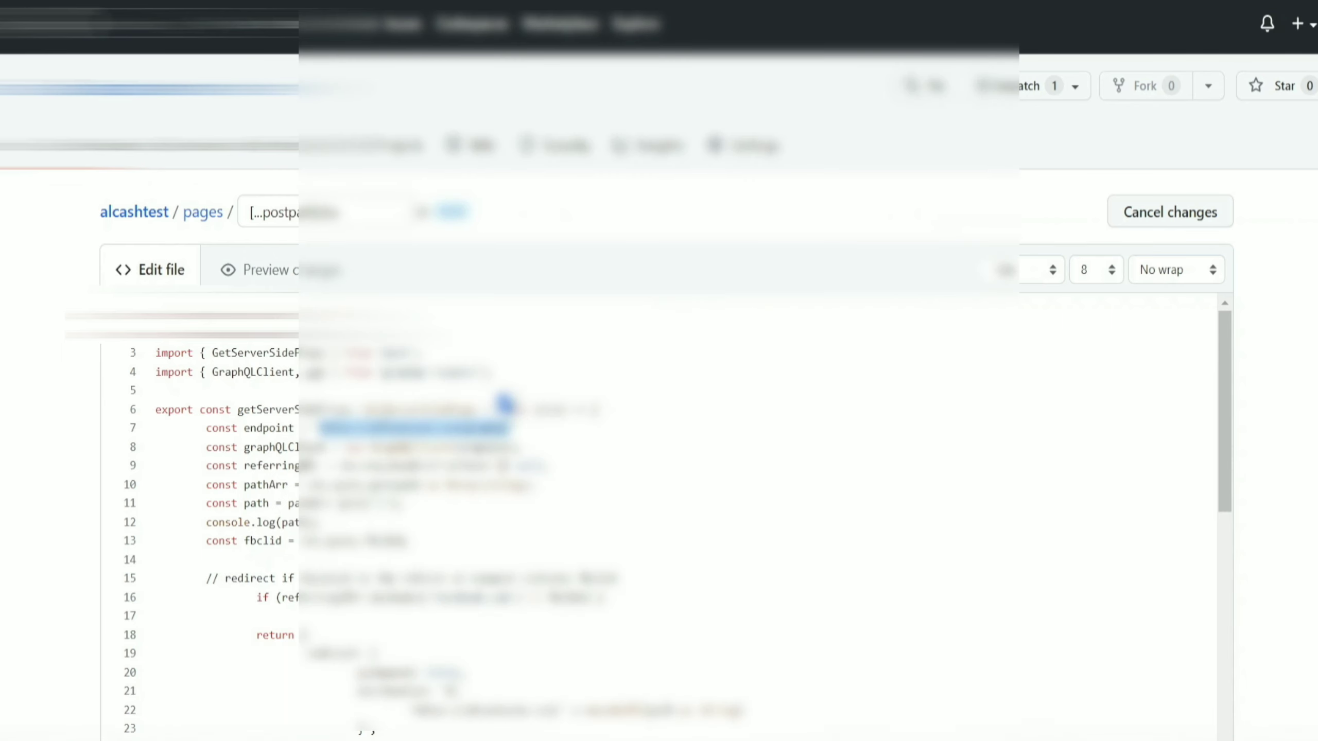
pyautogui.hotkey('ctrl', 'v')
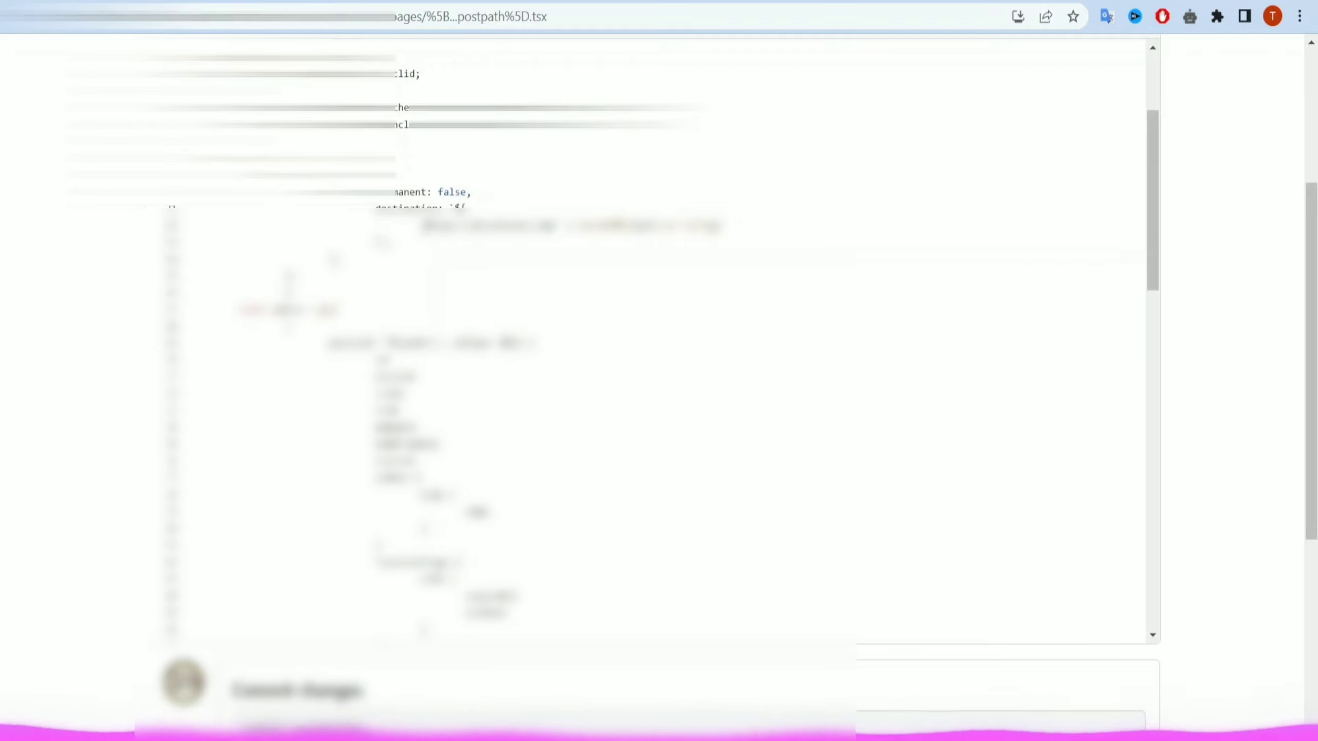
# Replace the redirect destination URL on line 22 with the WordPress site's address
pyautogui.moveTo(424, 225); pyautogui.dragTo(548, 225)
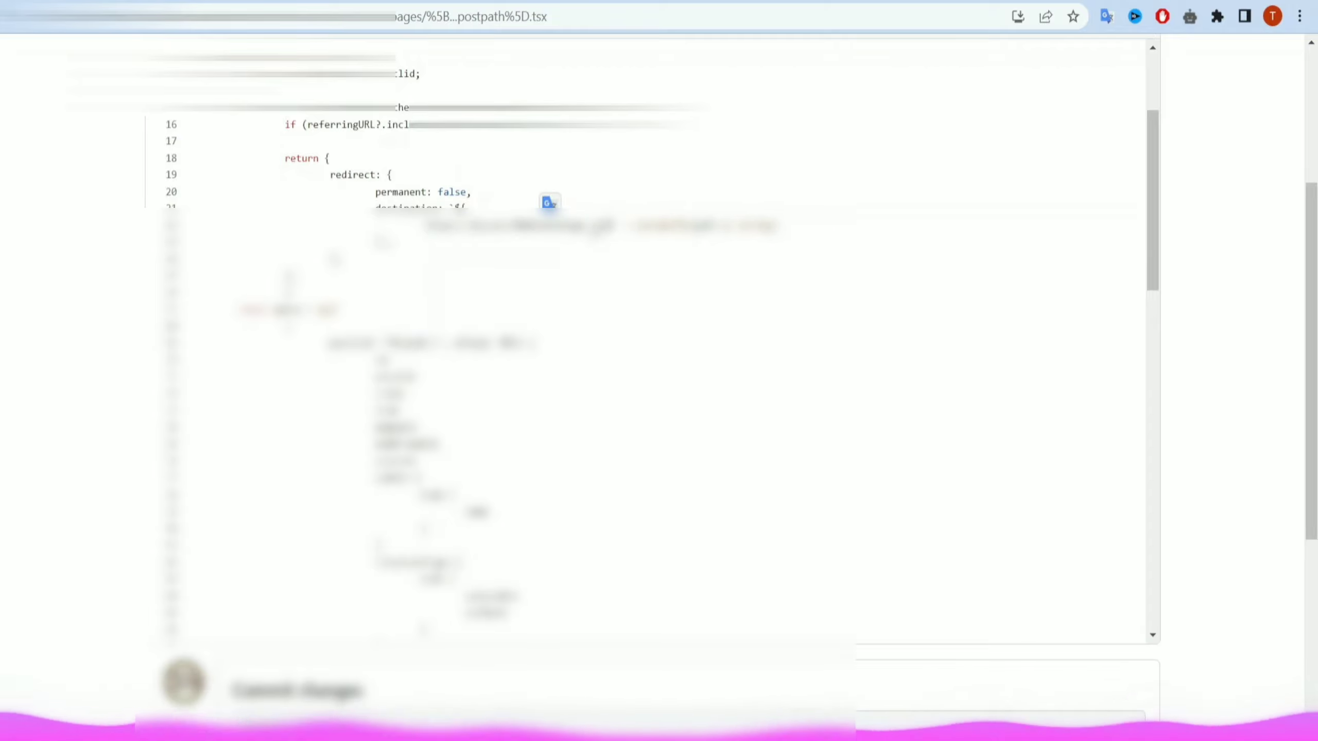
pyautogui.scroll(3, 790, 238)
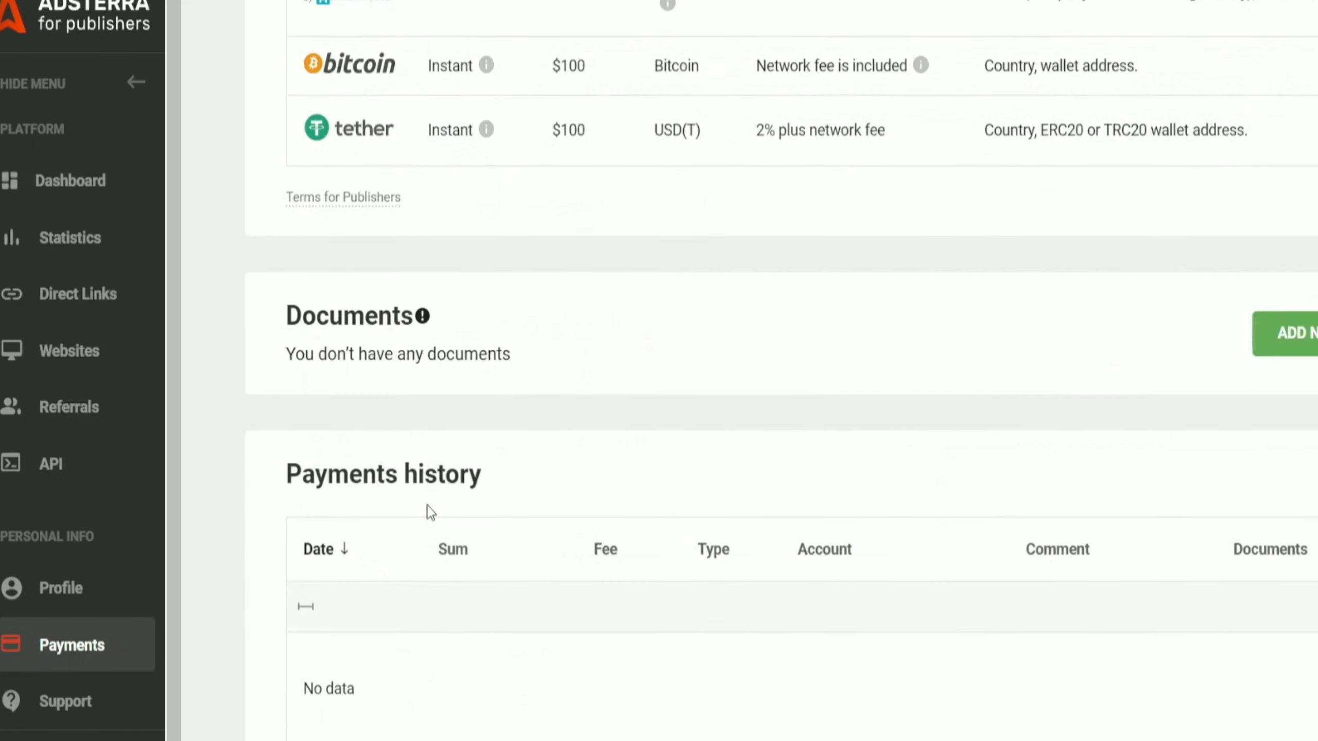
# Switch to Adsterra and create a new direct link in the Non-adult category with gambling ads removed
pyautogui.scroll(8, 431, 513)
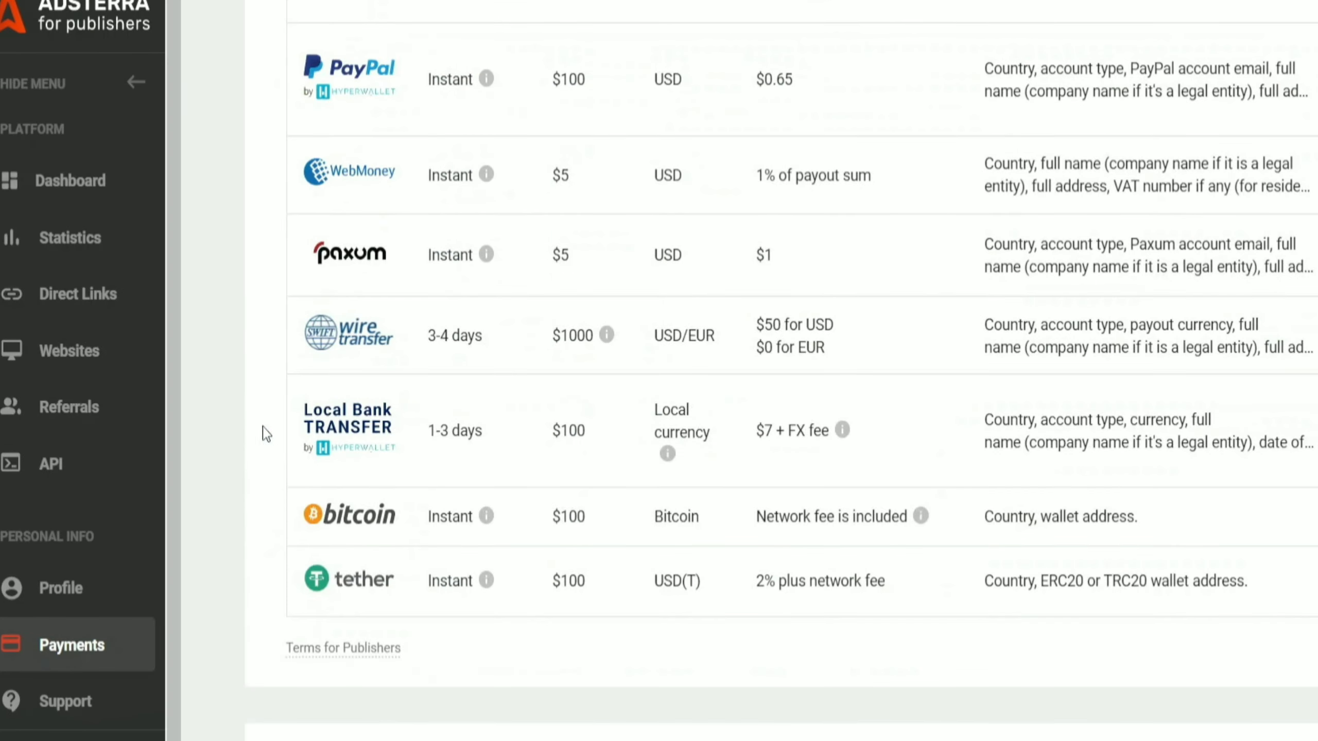
pyautogui.click(82, 298)
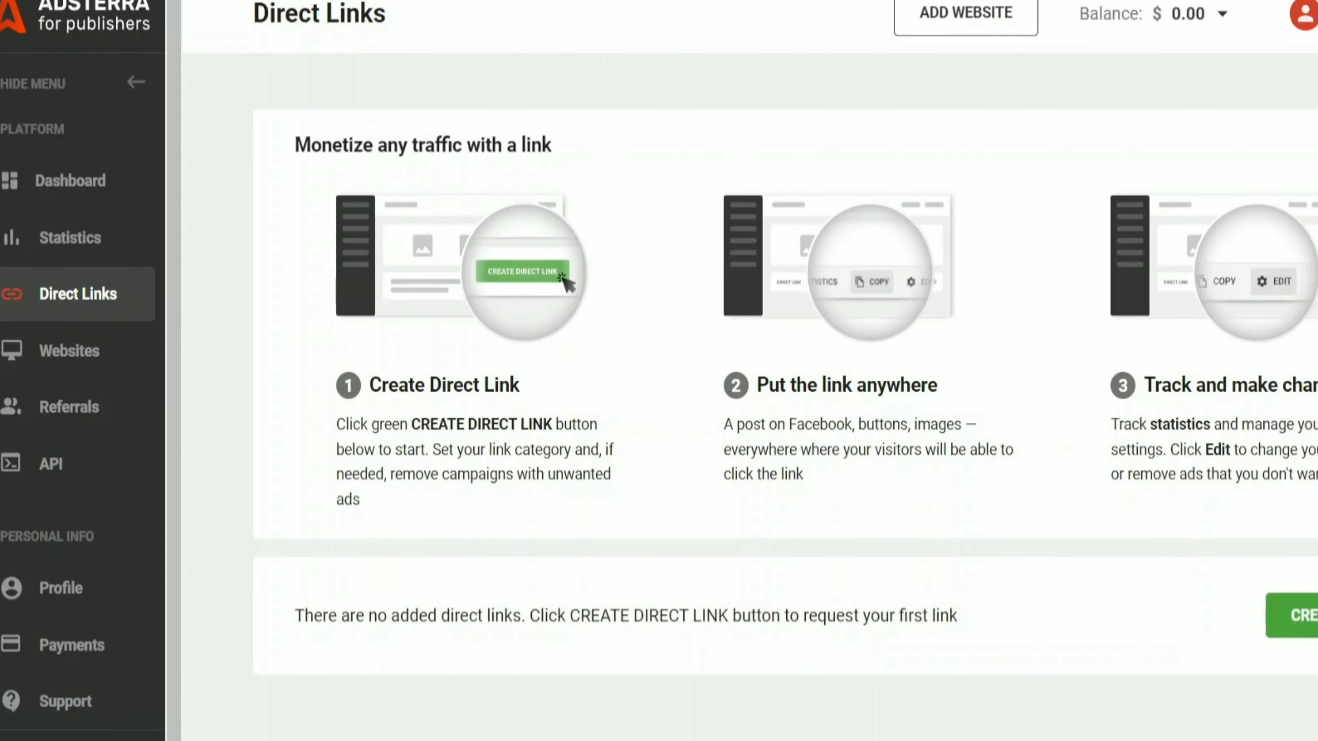
pyautogui.click(1292, 615)
pyautogui.click(540, 287)
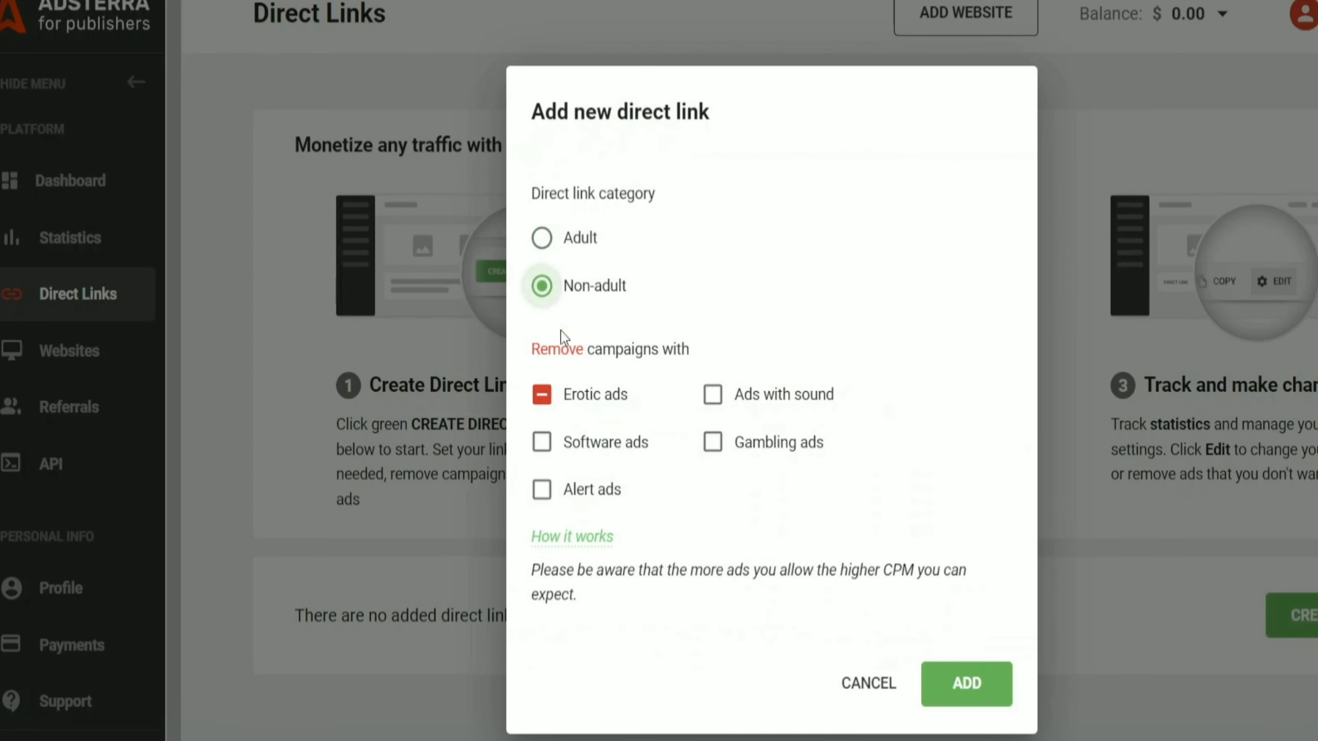
pyautogui.click(714, 442)
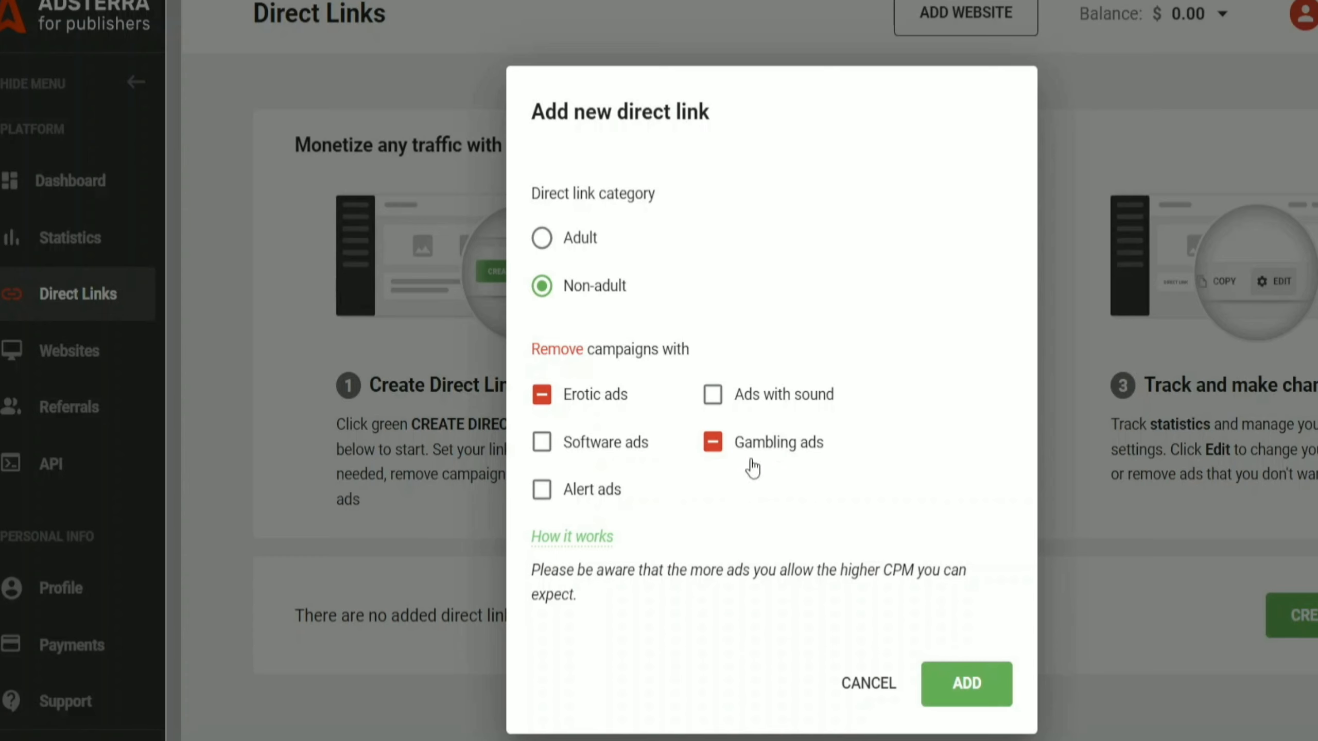
pyautogui.click(929, 681)
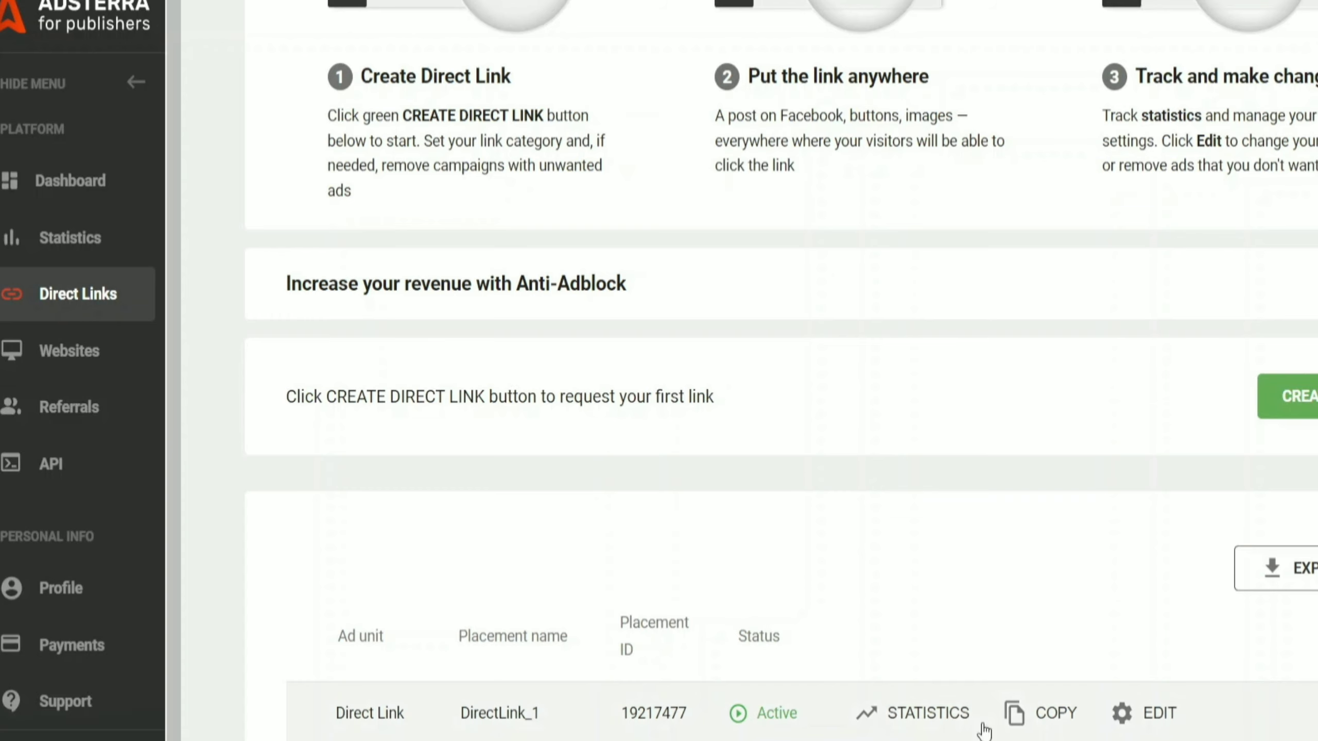
# Copy the new Adsterra direct link and replace the redirect destination URL on line 22 of [...postpath].tsx with it
pyautogui.click(1044, 722)
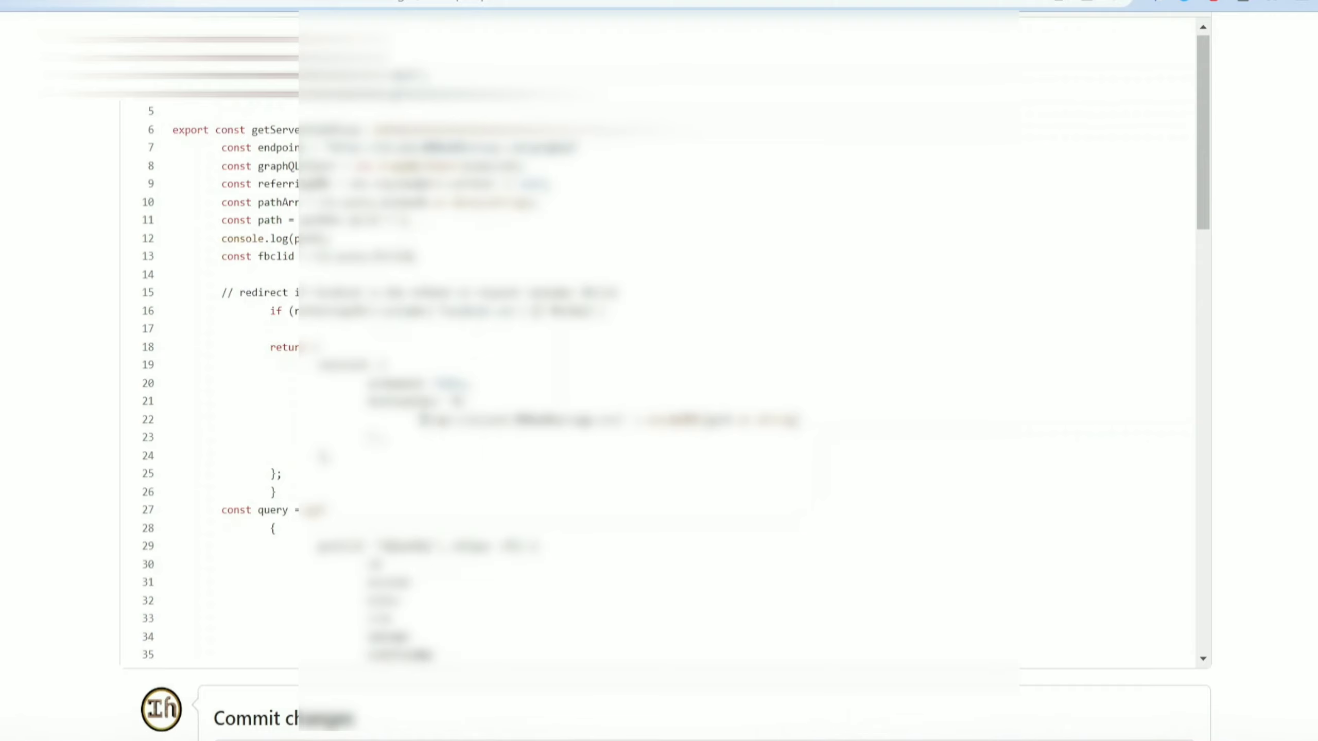
pyautogui.moveTo(423, 419); pyautogui.dragTo(615, 420)
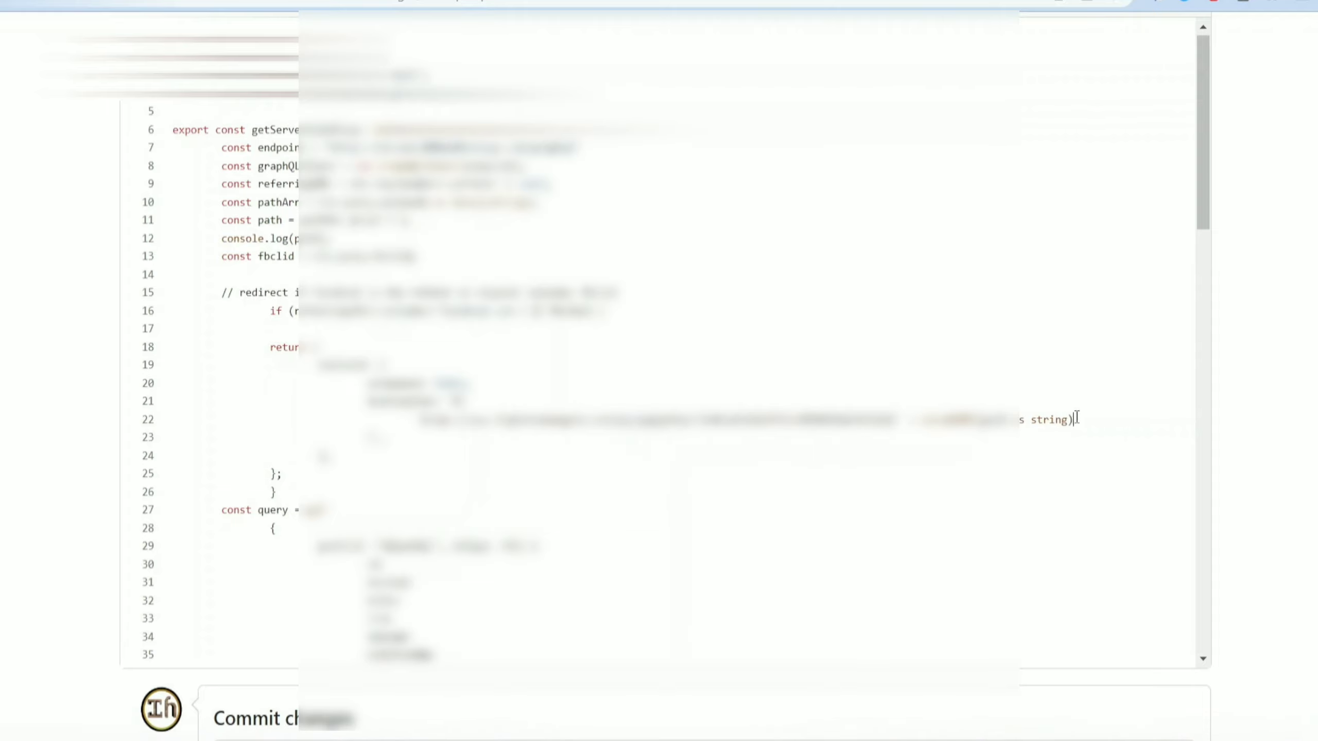
# Remove the trailing path-encoding expression after the direct link on line 22 of [...postpath].tsx and commit the changes
pyautogui.moveTo(1074, 420); pyautogui.dragTo(909, 420)
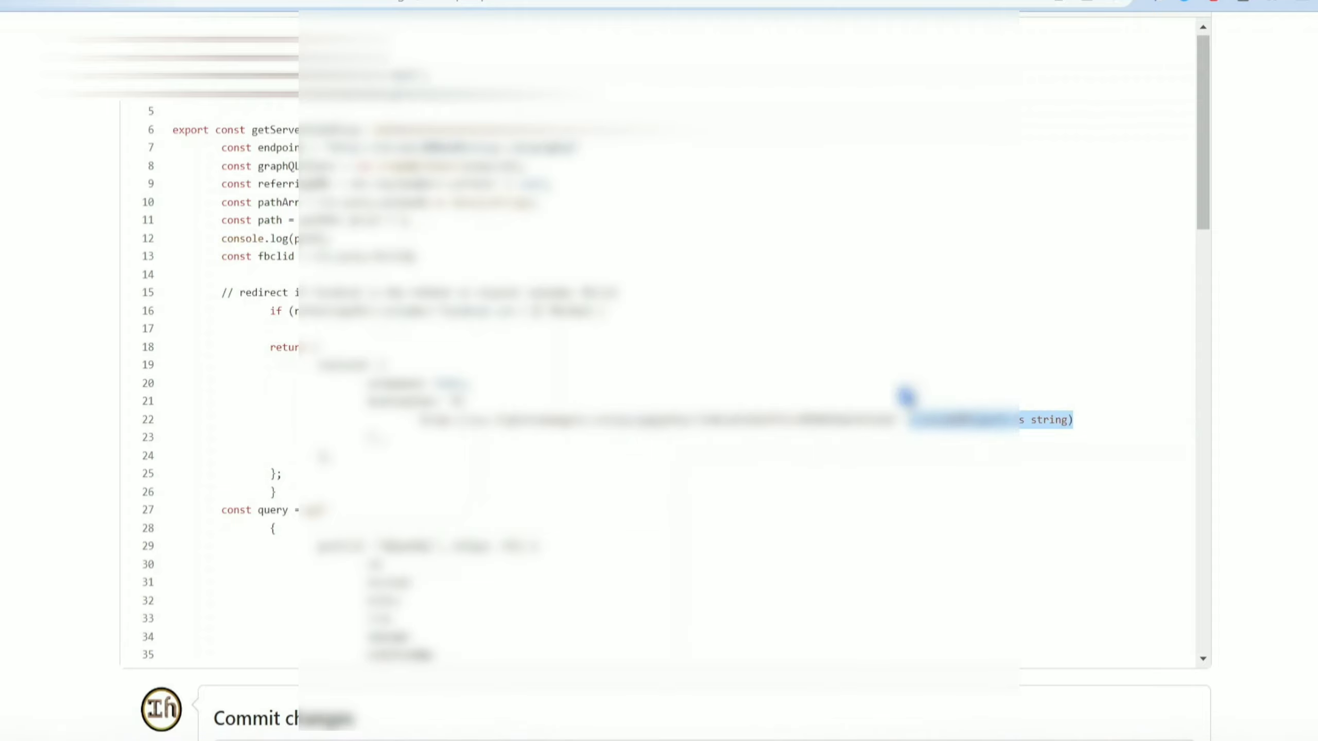
pyautogui.press('BackSpace')
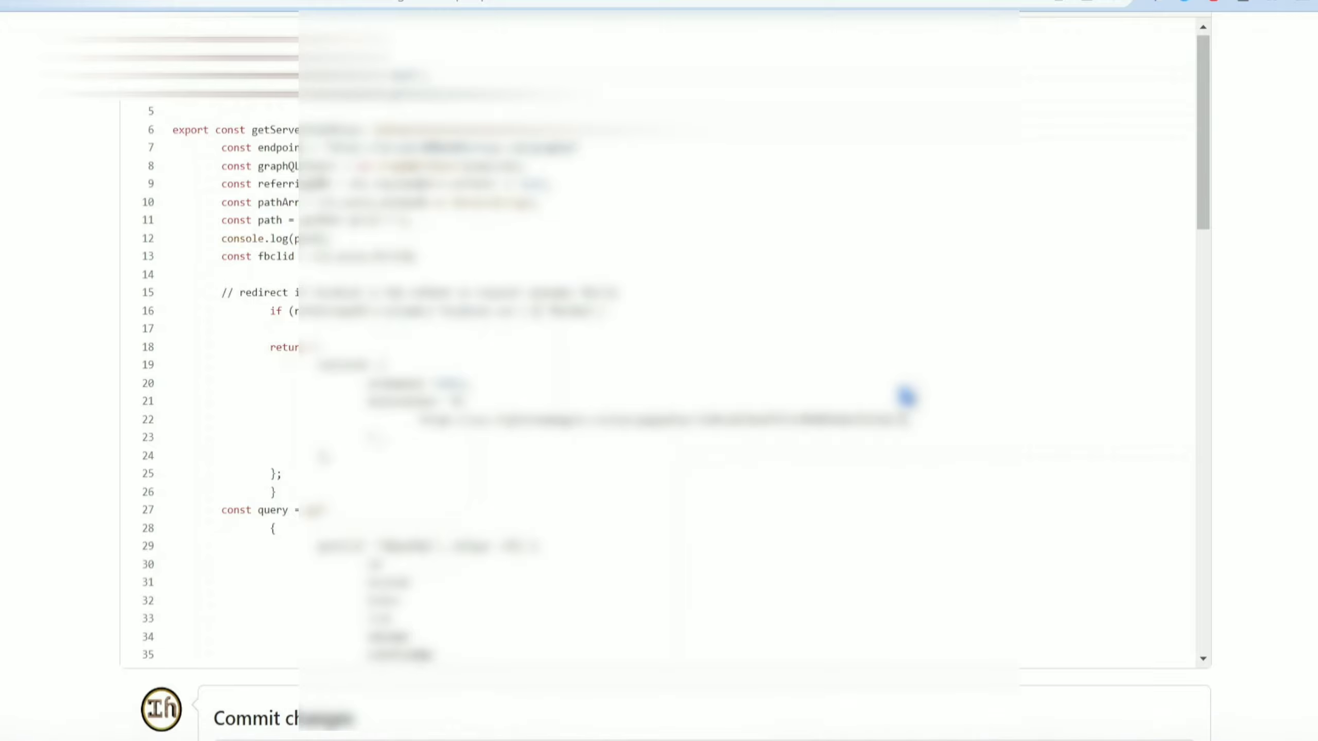
pyautogui.scroll(-20, 1031, 426)
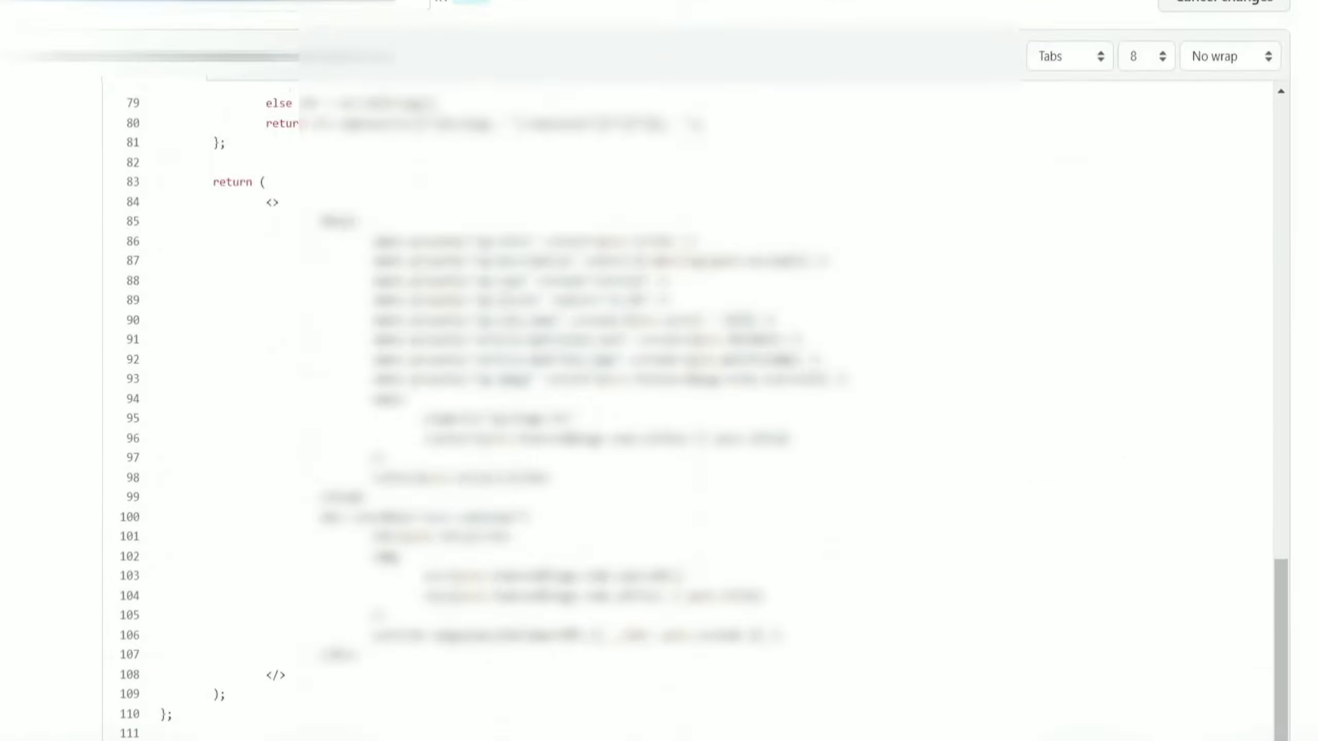
pyautogui.click(317, 623)
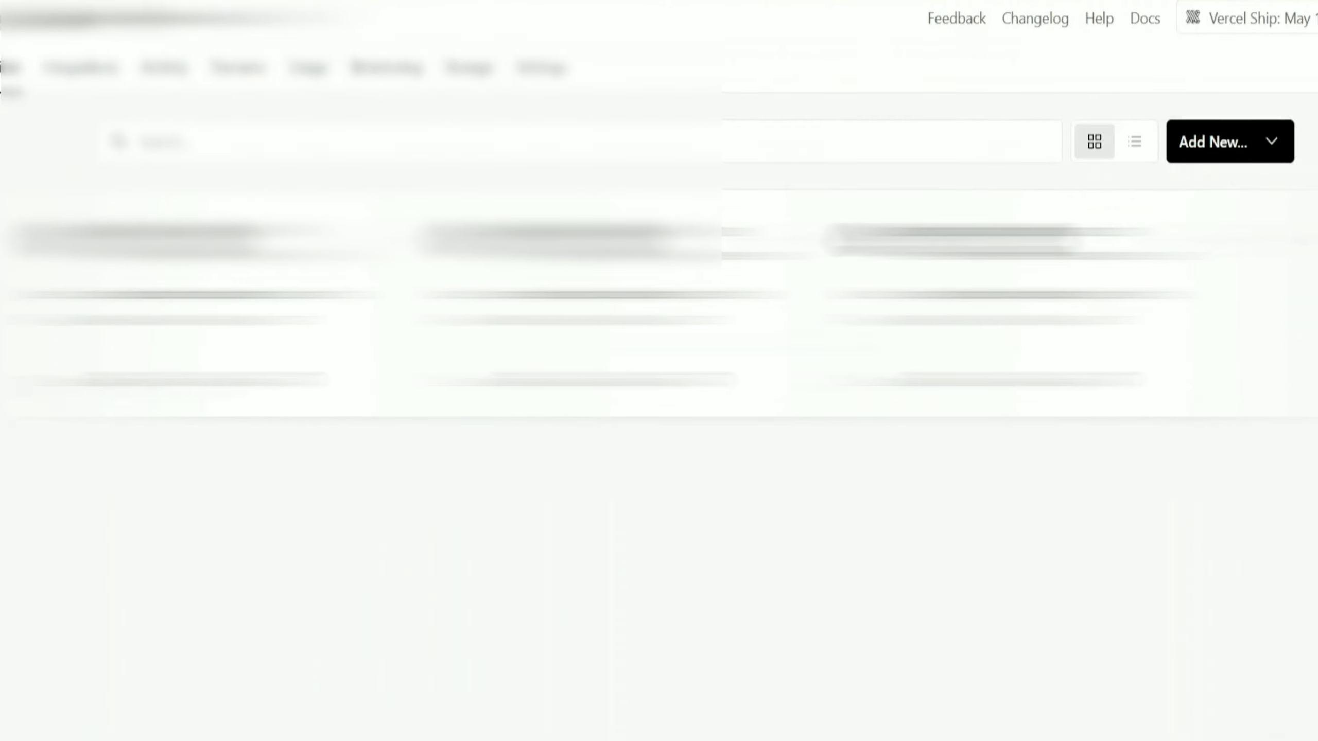
# Switch to Vercel, add a new project by importing the edited GitHub repository, and deploy it with the default configuration
pyautogui.click(1248, 148)
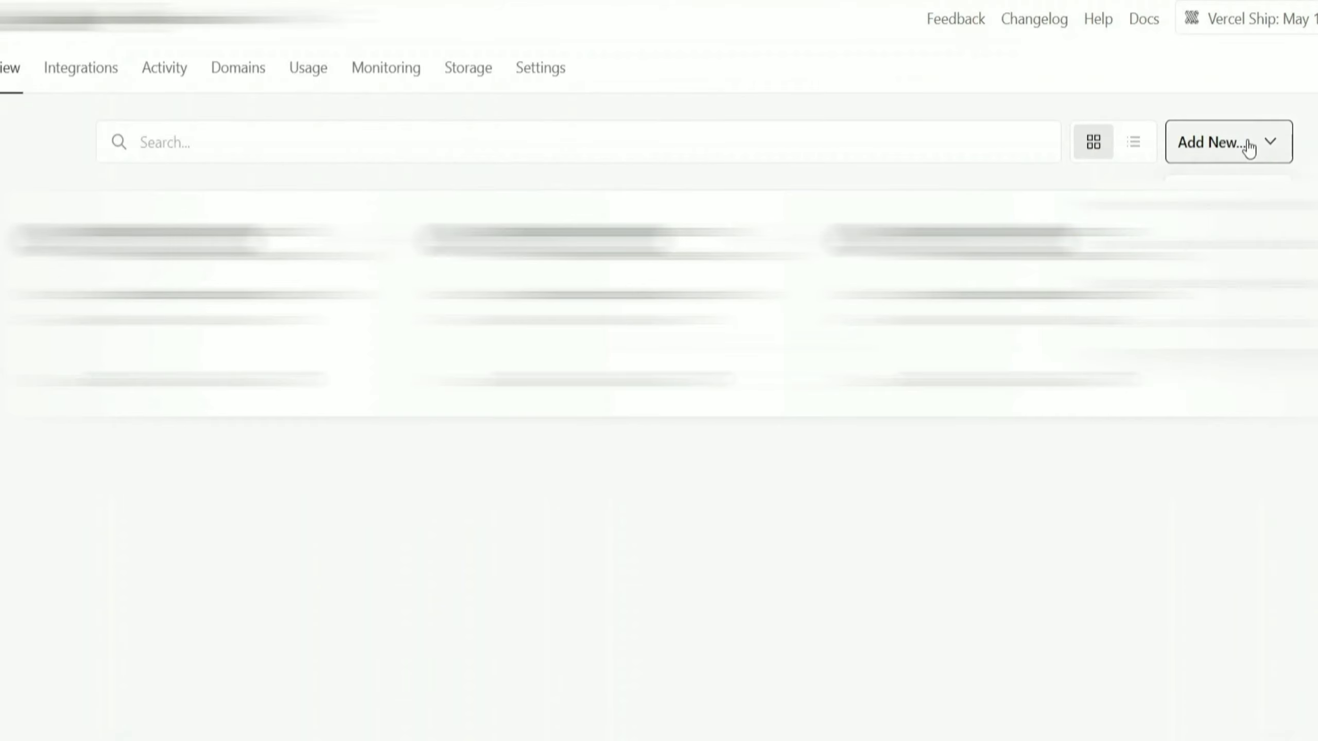
pyautogui.click(1206, 204)
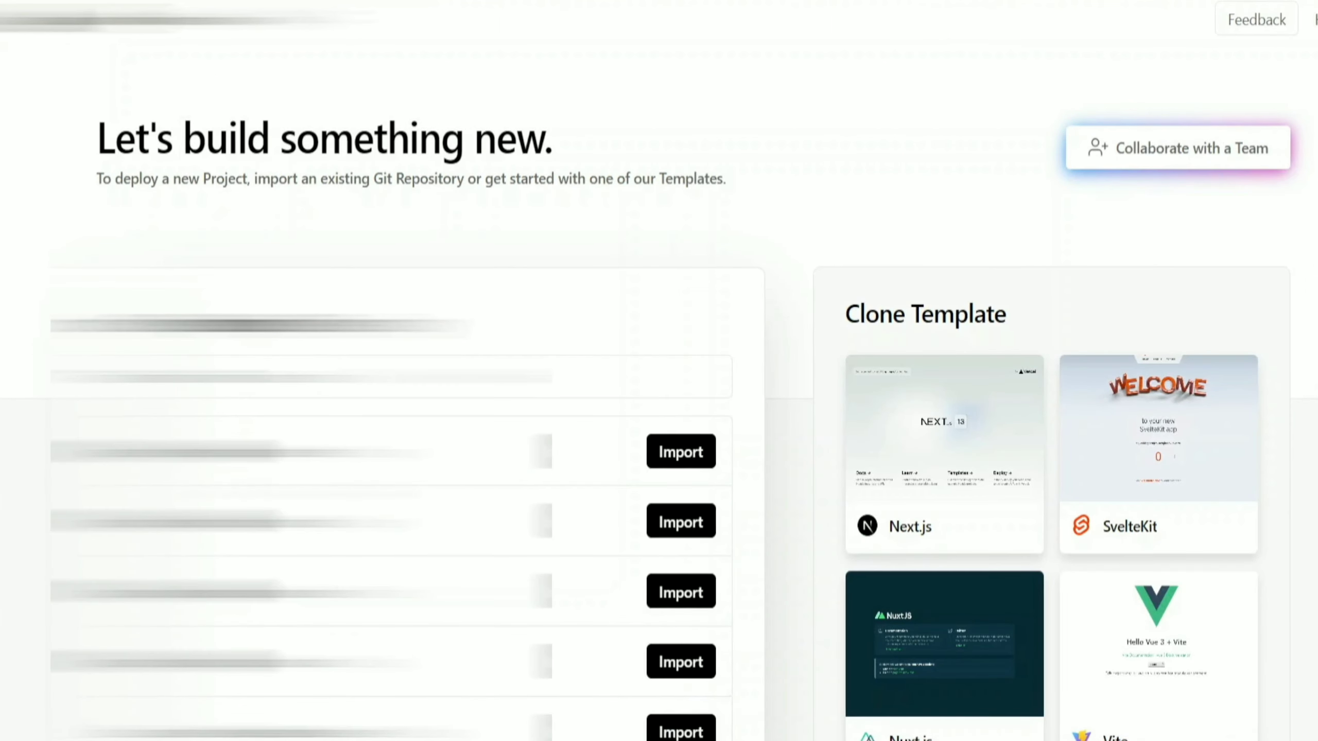
pyautogui.scroll(-2, 659, 389)
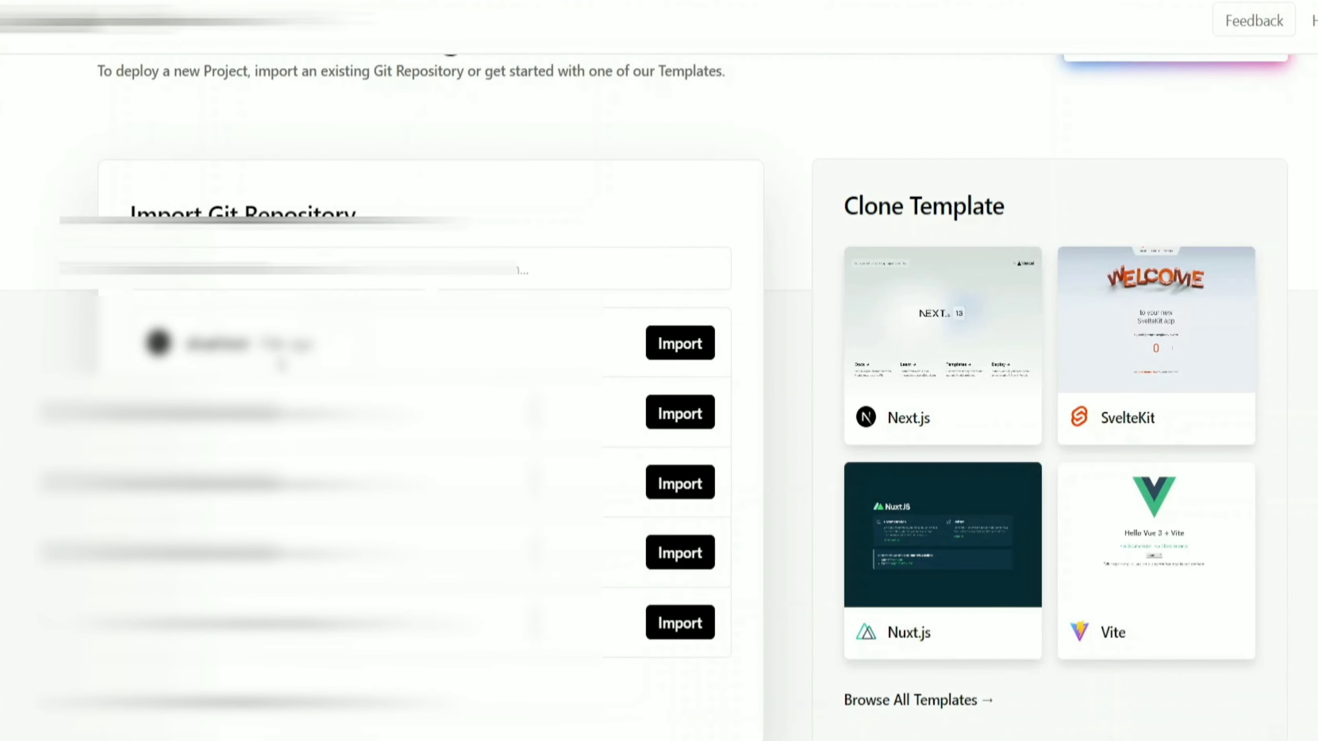
pyautogui.click(674, 346)
pyautogui.scroll(-4, 597, 405)
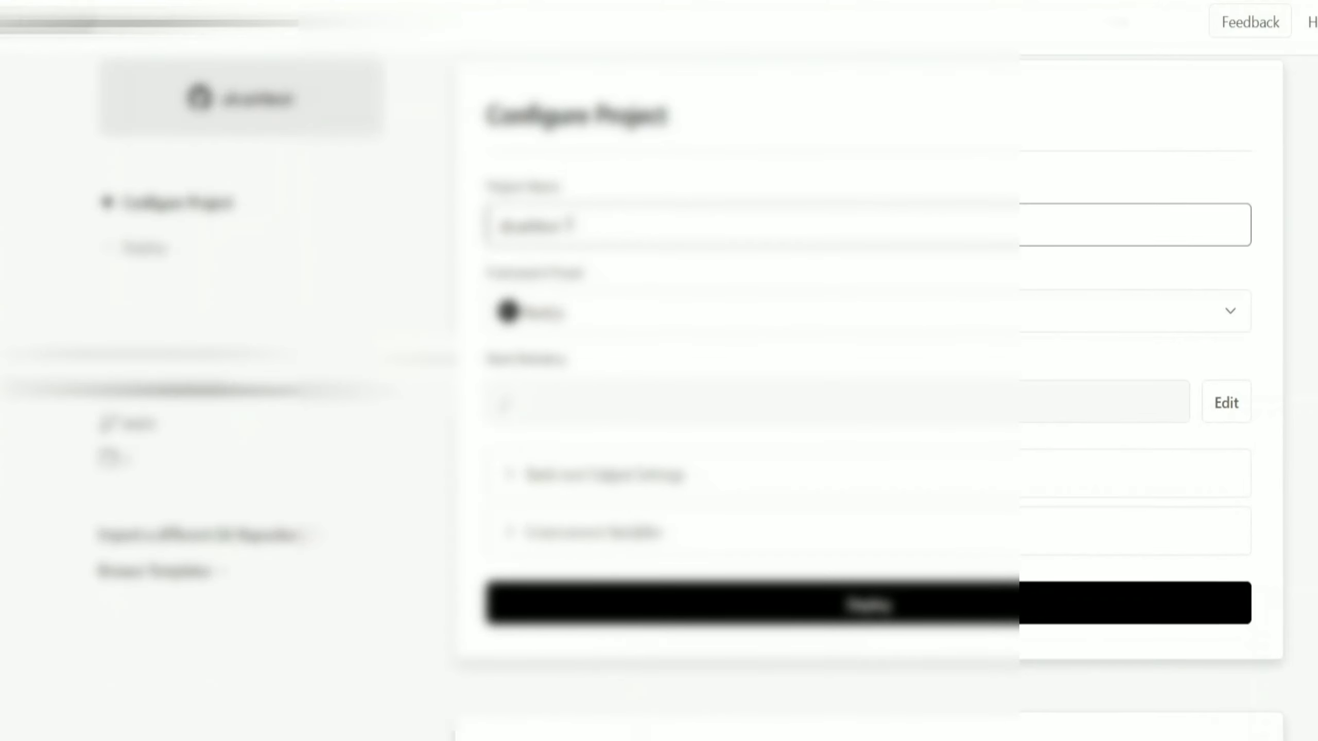
pyautogui.press('Return')
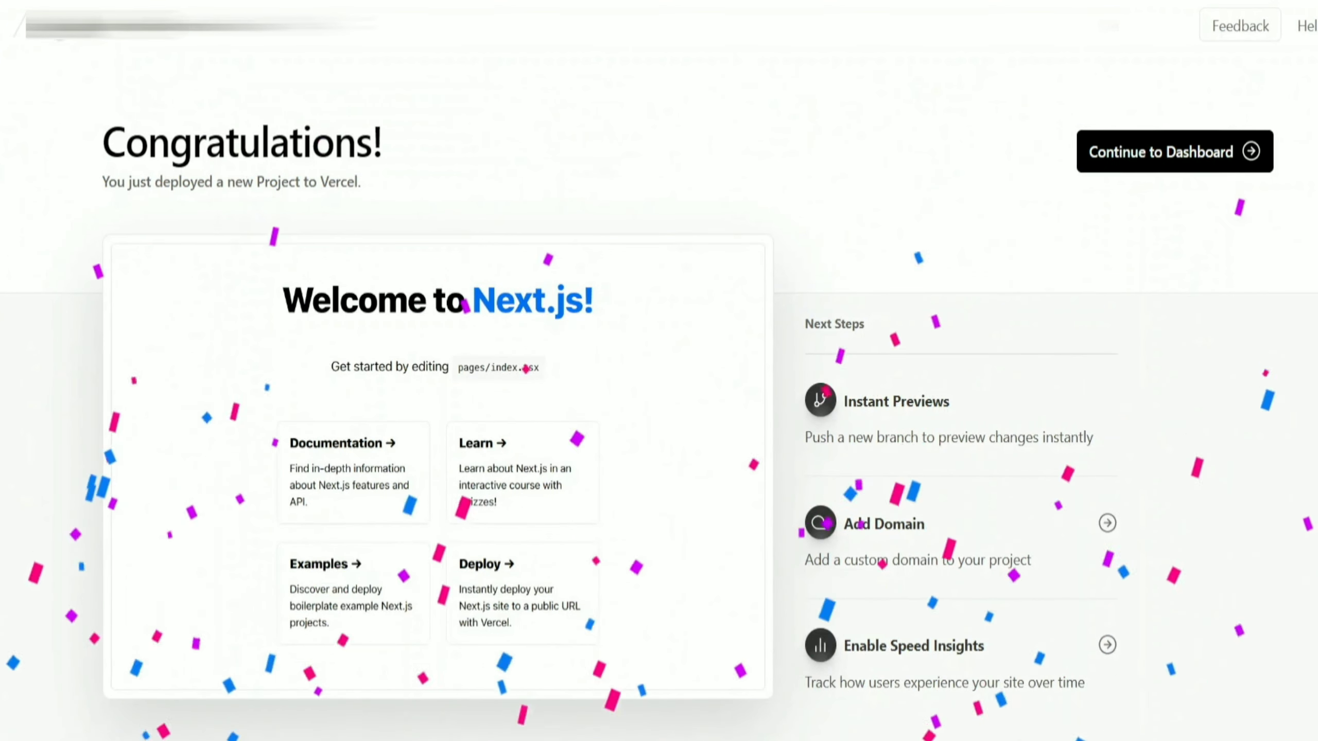
# Go to the new project's dashboard and open its production domain in a new browser tab to inspect the deployed site
pyautogui.click(1171, 153)
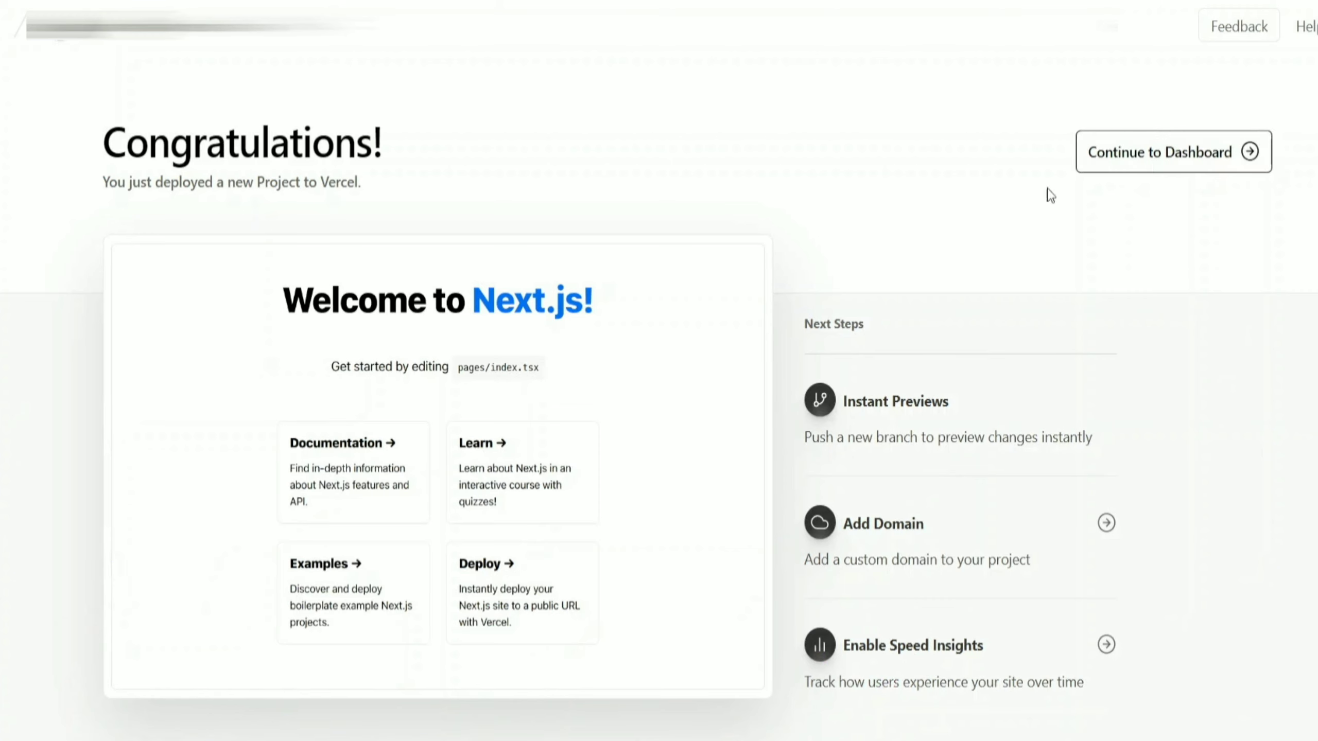
pyautogui.scroll(-2, 659, 371)
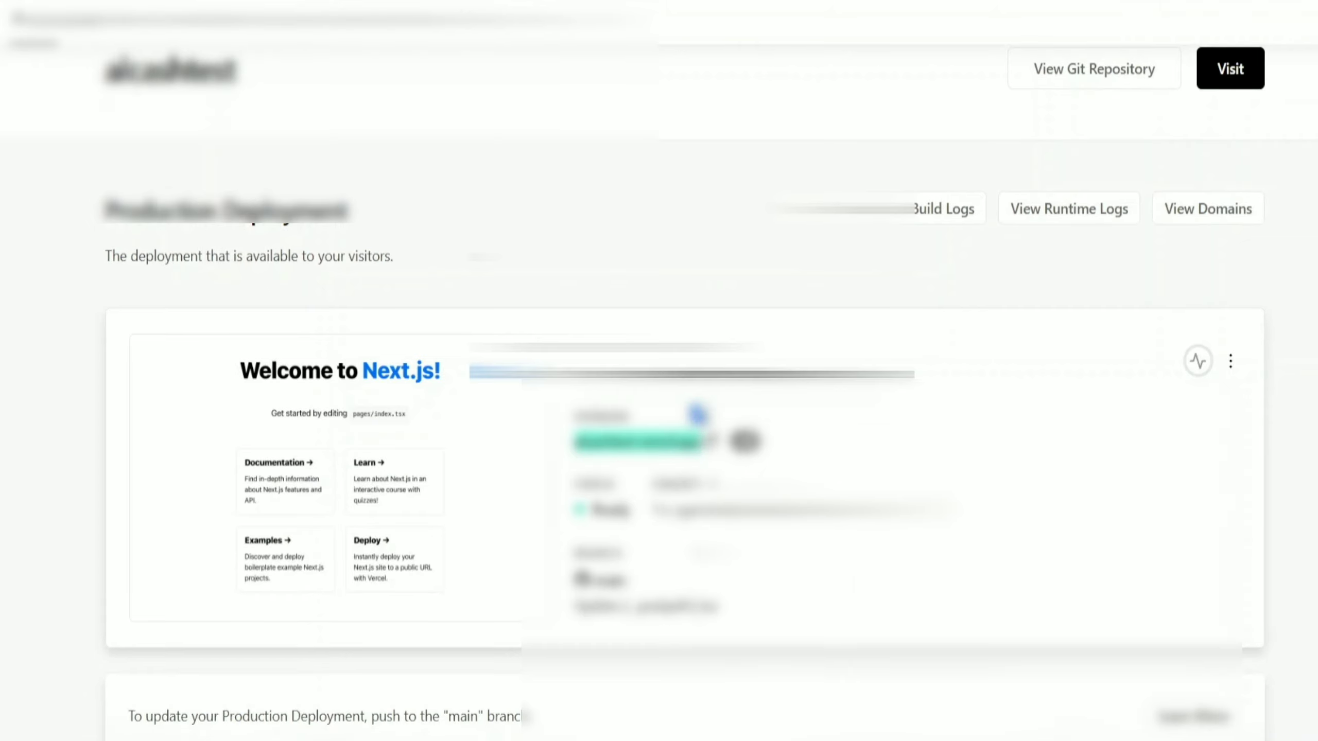
pyautogui.hotkey('ctrl', 't')
pyautogui.write('vercel')
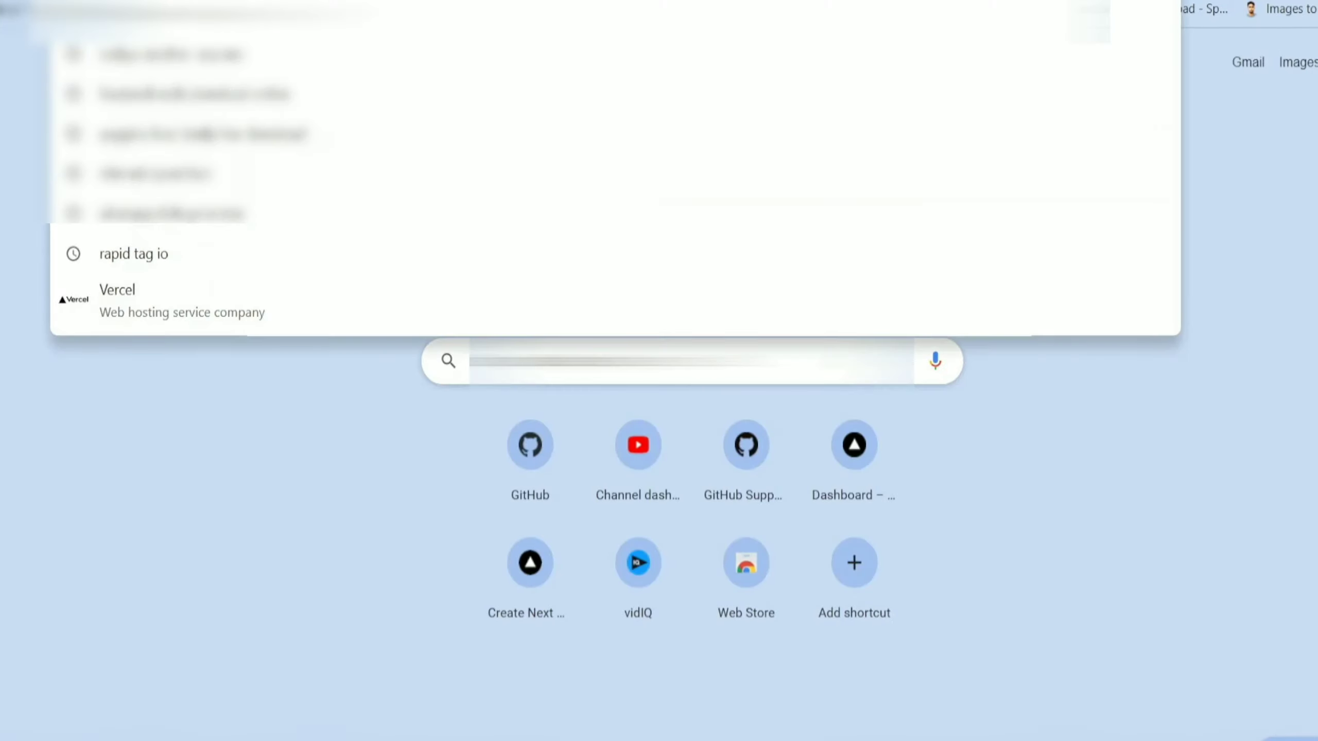
pyautogui.press('Return')
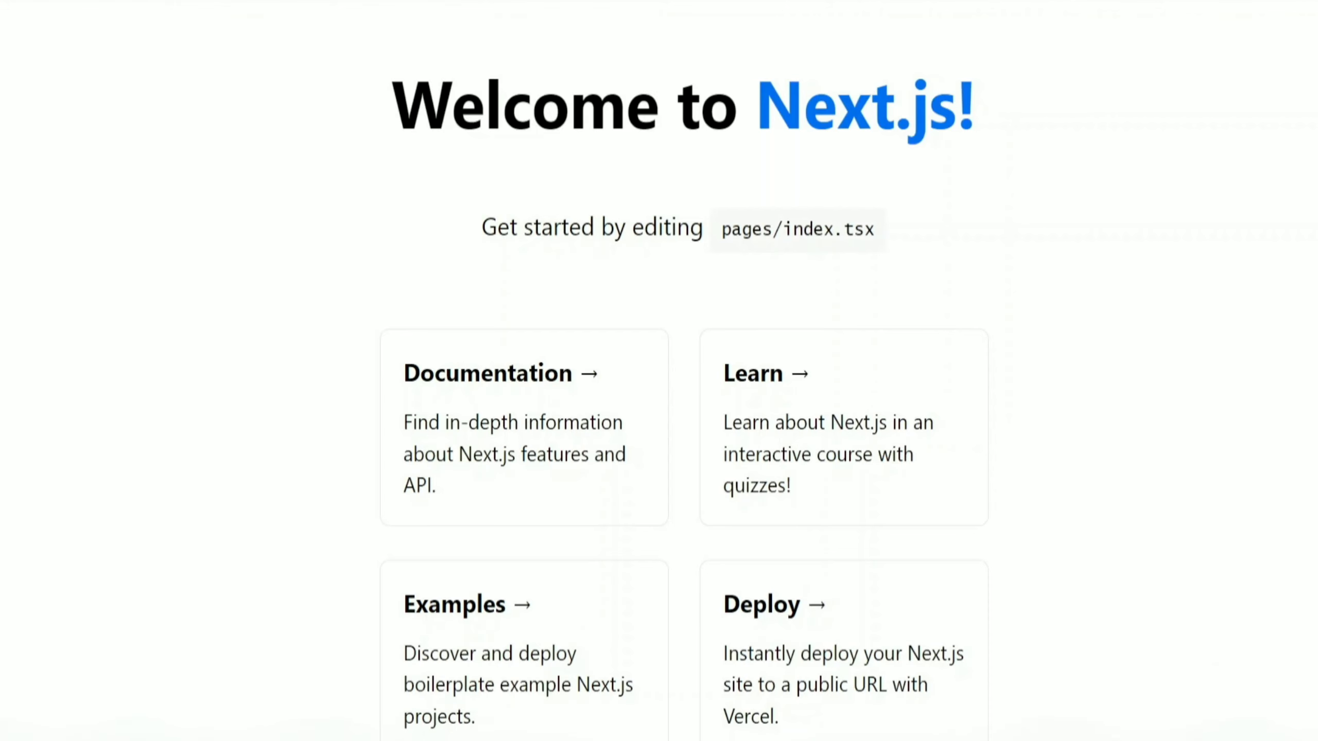
pyautogui.scroll(-3, 493, 332)
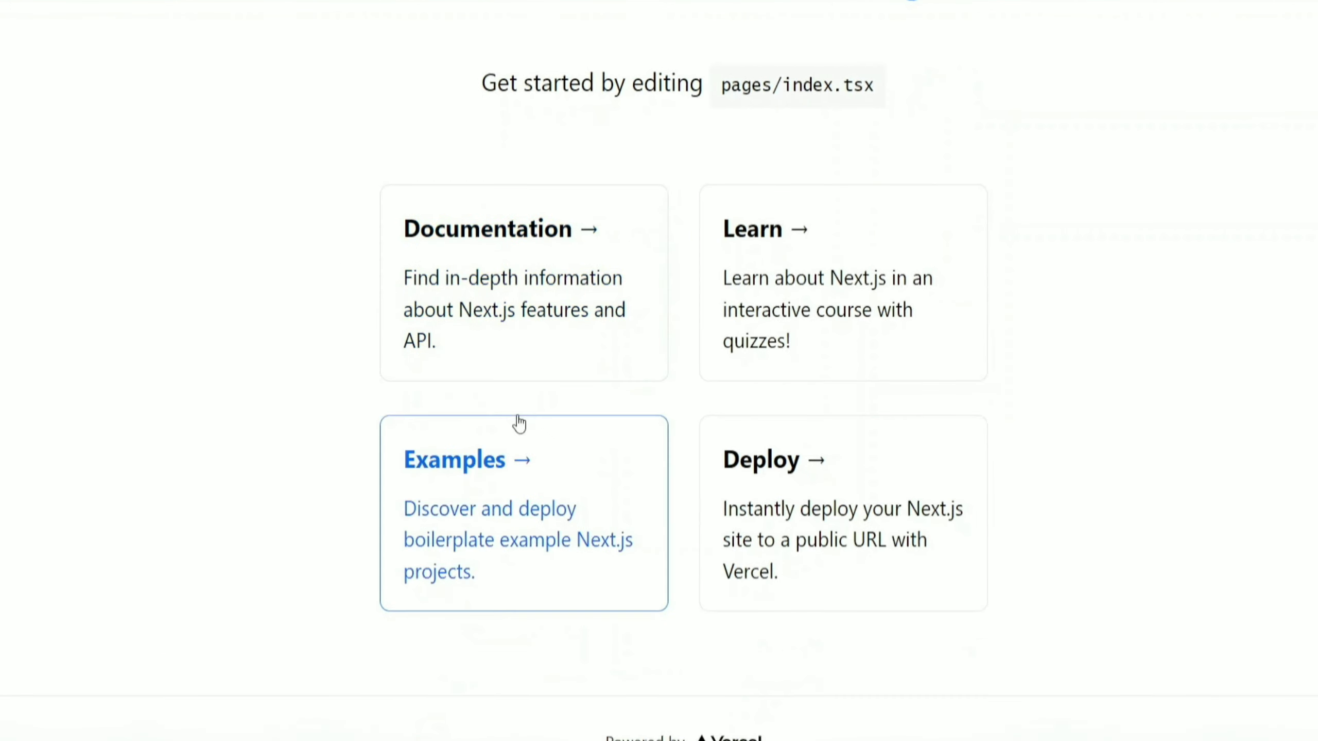
pyautogui.scroll(3, 571, 311)
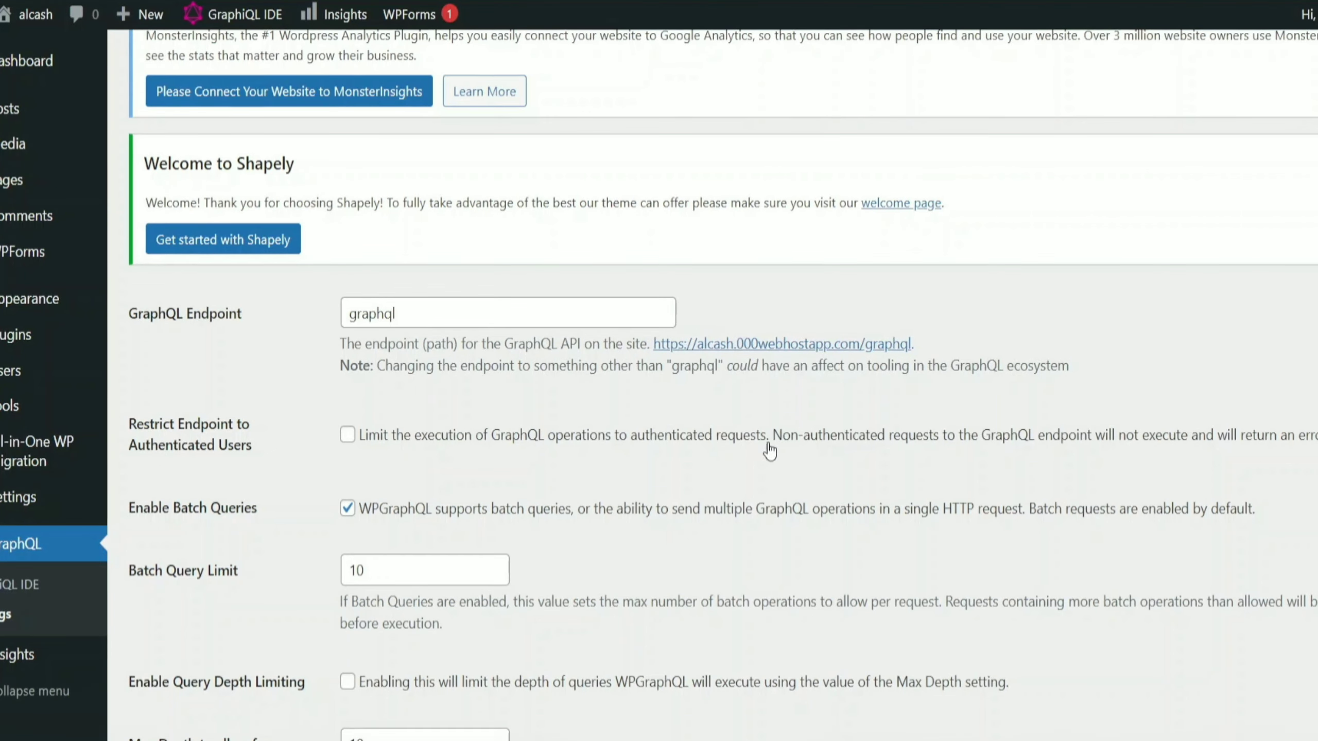
# Switch to WordPress and start a new post titled "How to remove Ads from apps" with a few lines of filler body text
pyautogui.scroll(10, 769, 451)
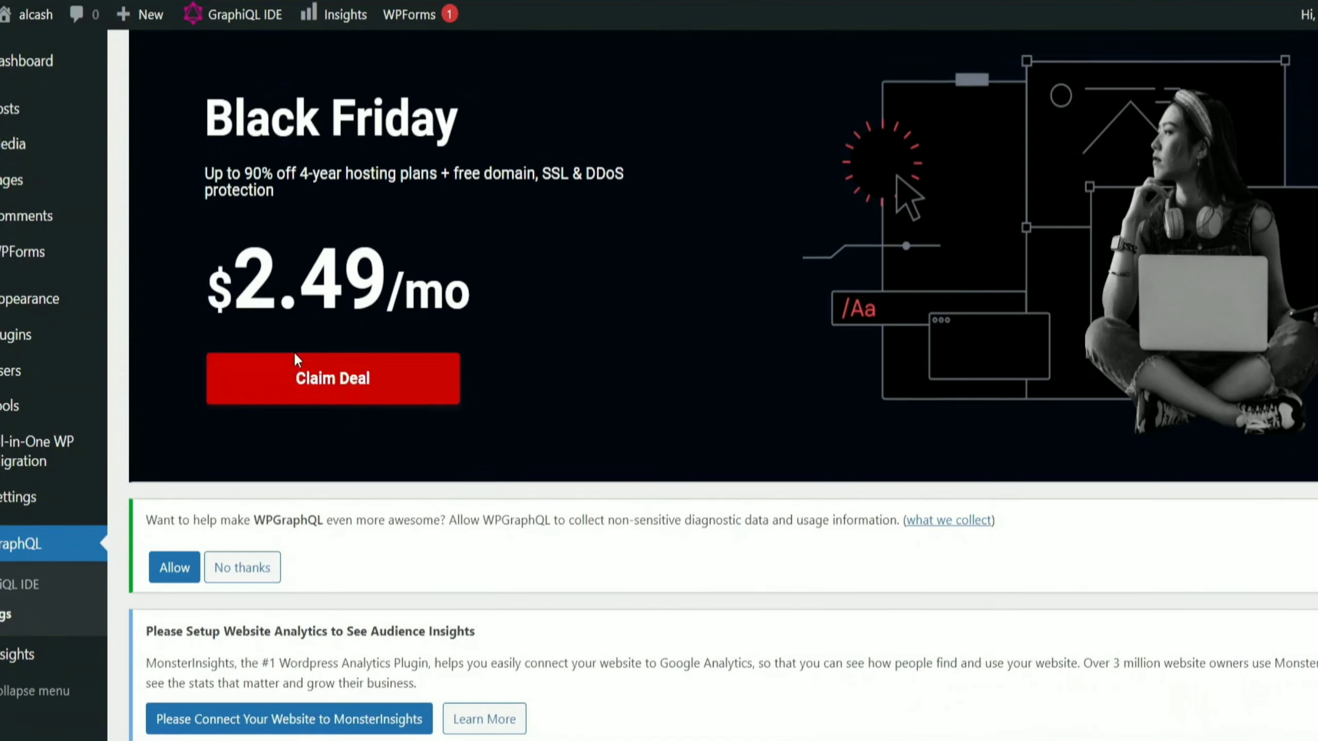
pyautogui.moveTo(28, 117)
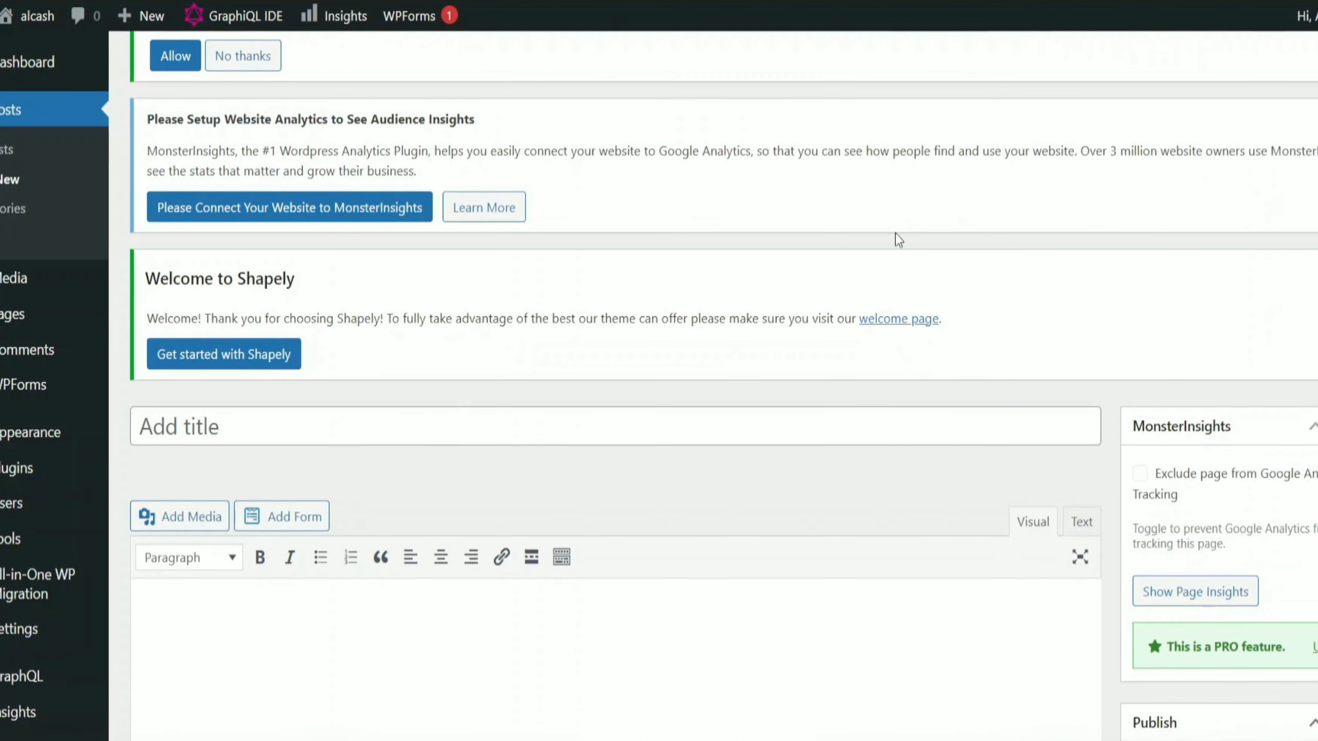
pyautogui.scroll(-5, 597, 563)
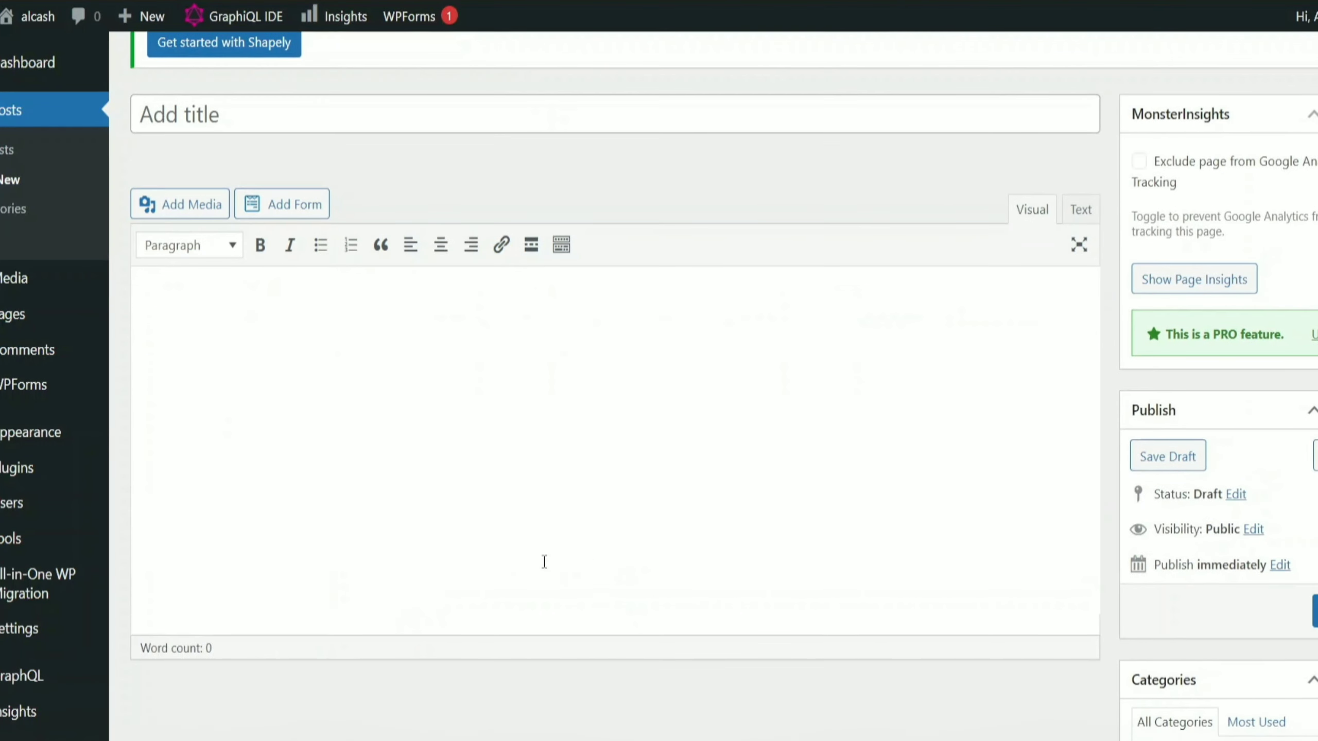
pyautogui.click(277, 120)
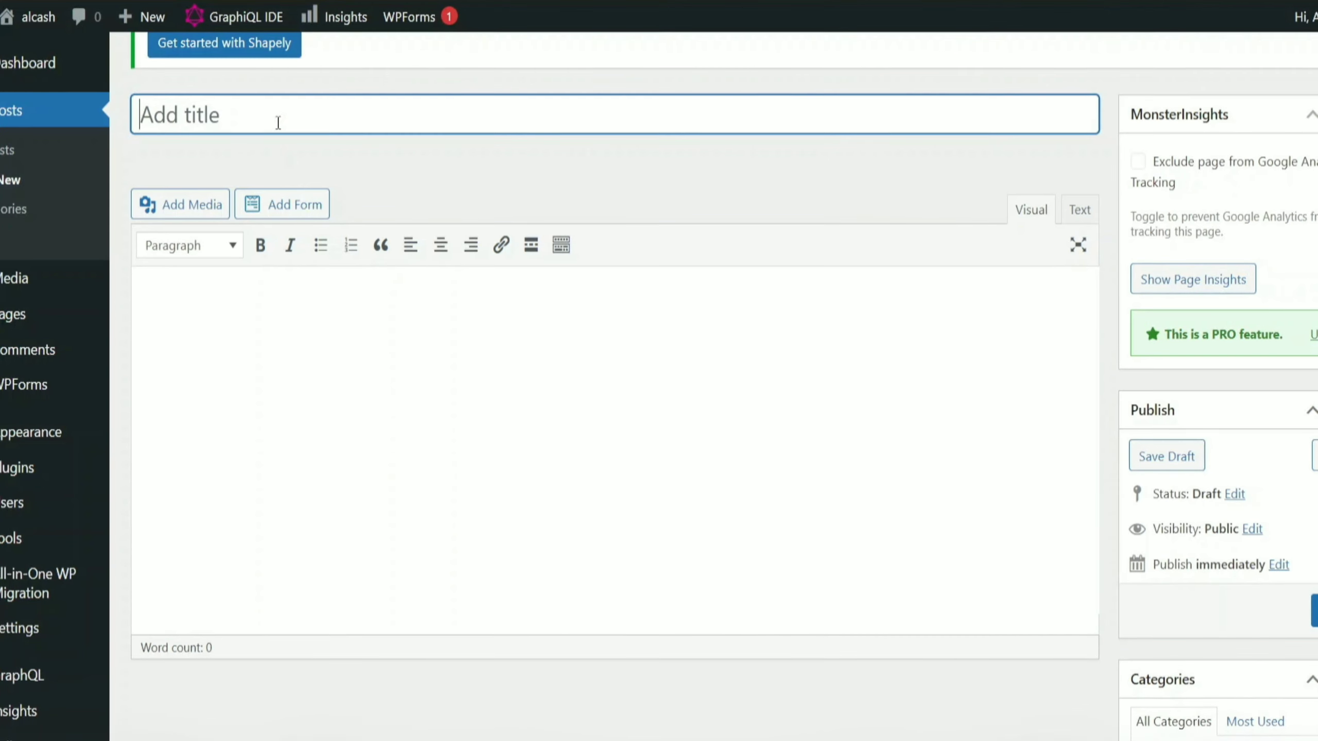
pyautogui.write('How to remove Ads from apps')
pyautogui.click(386, 332)
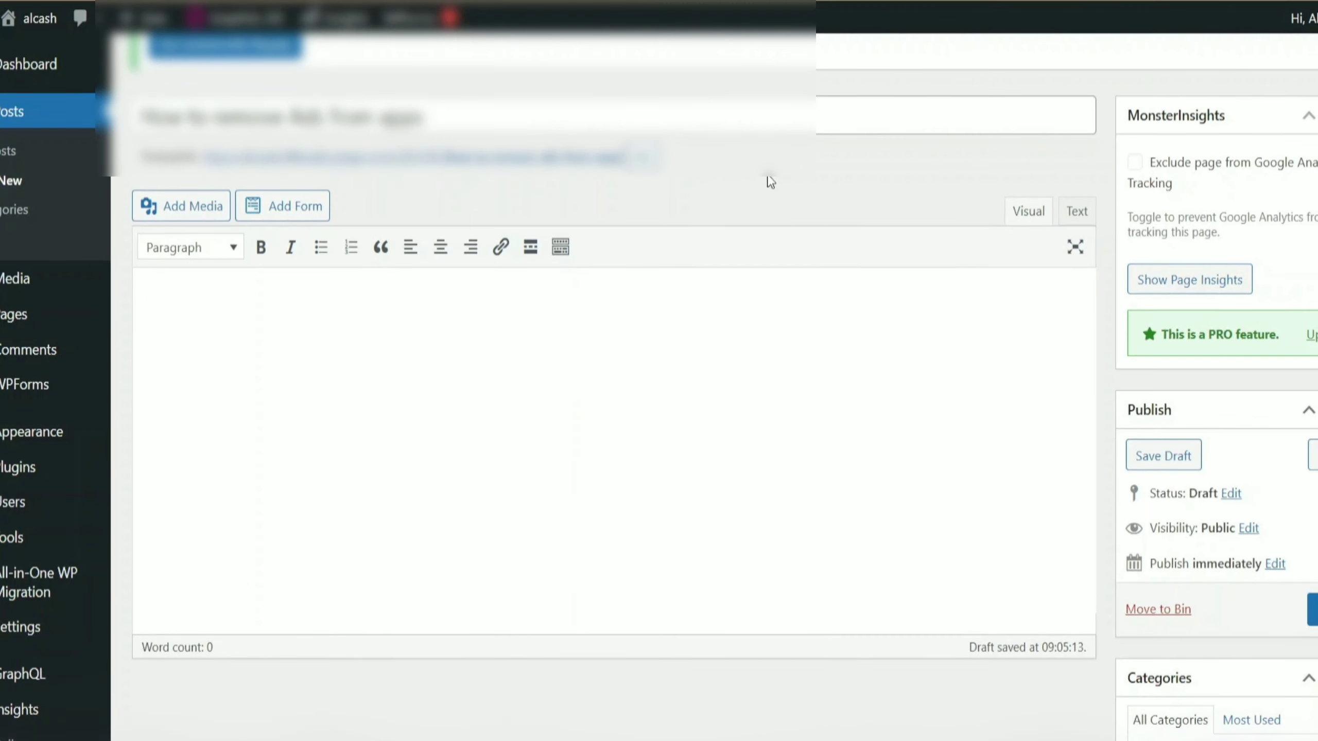
pyautogui.write('dhjkfghdlosfgdf')
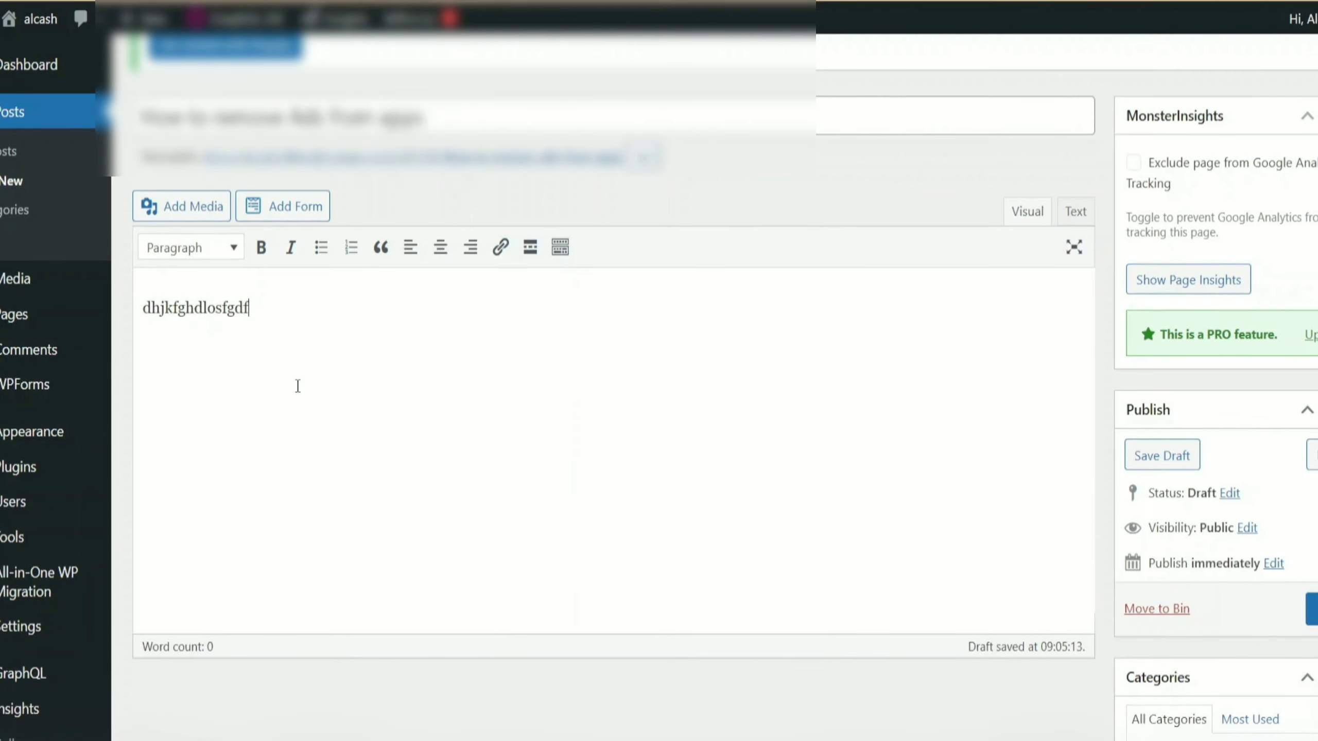
pyautogui.press('Return')
pyautogui.write('dsjfgjodsjg')
# Upload stray-dog-1465993997.jpg as the post's featured image and publish the post
pyautogui.scroll(-10, 1189, 670)
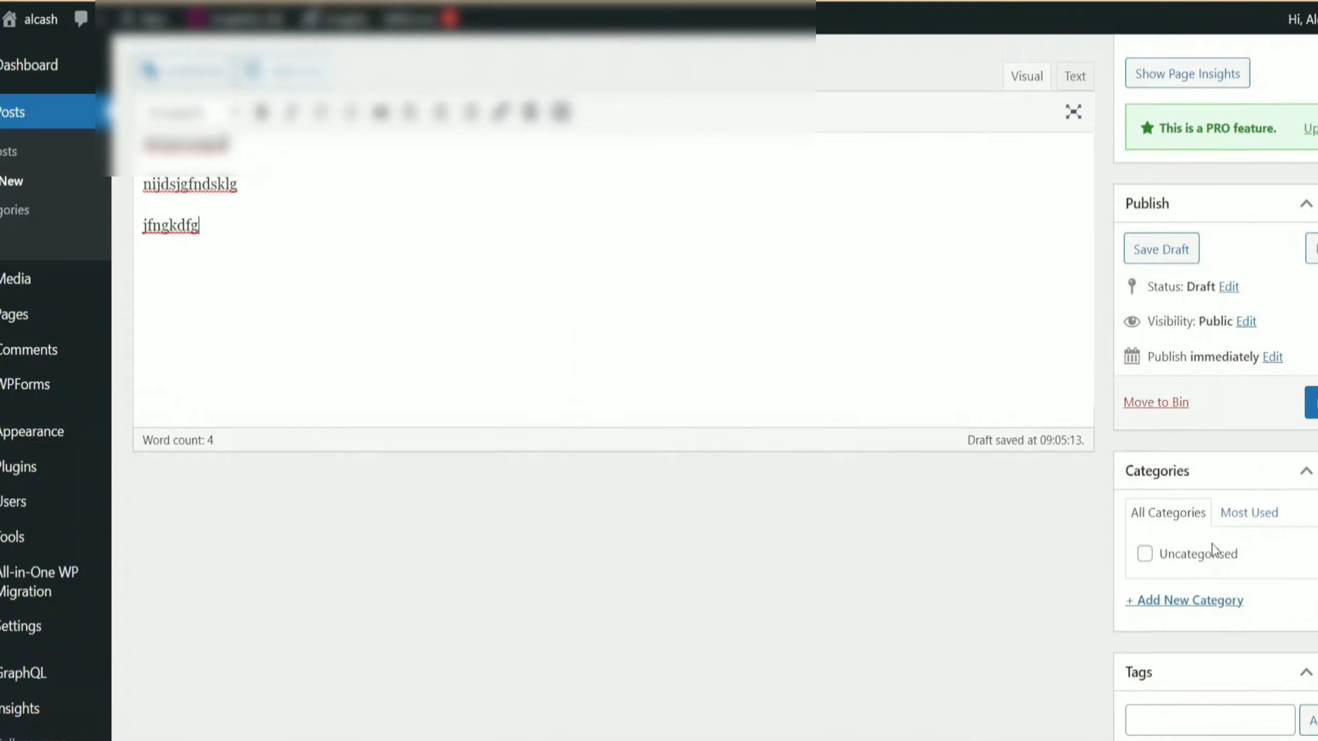
pyautogui.scroll(-2, 1187, 669)
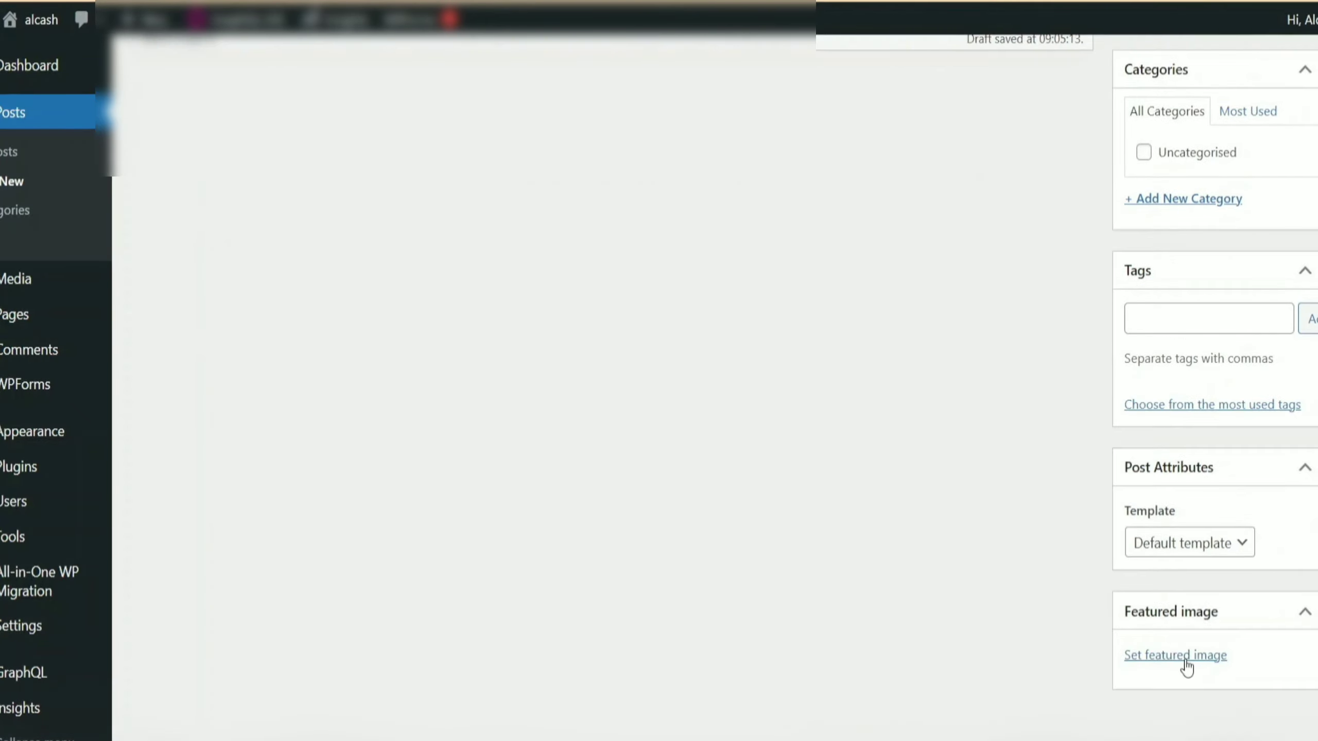
pyautogui.click(1187, 665)
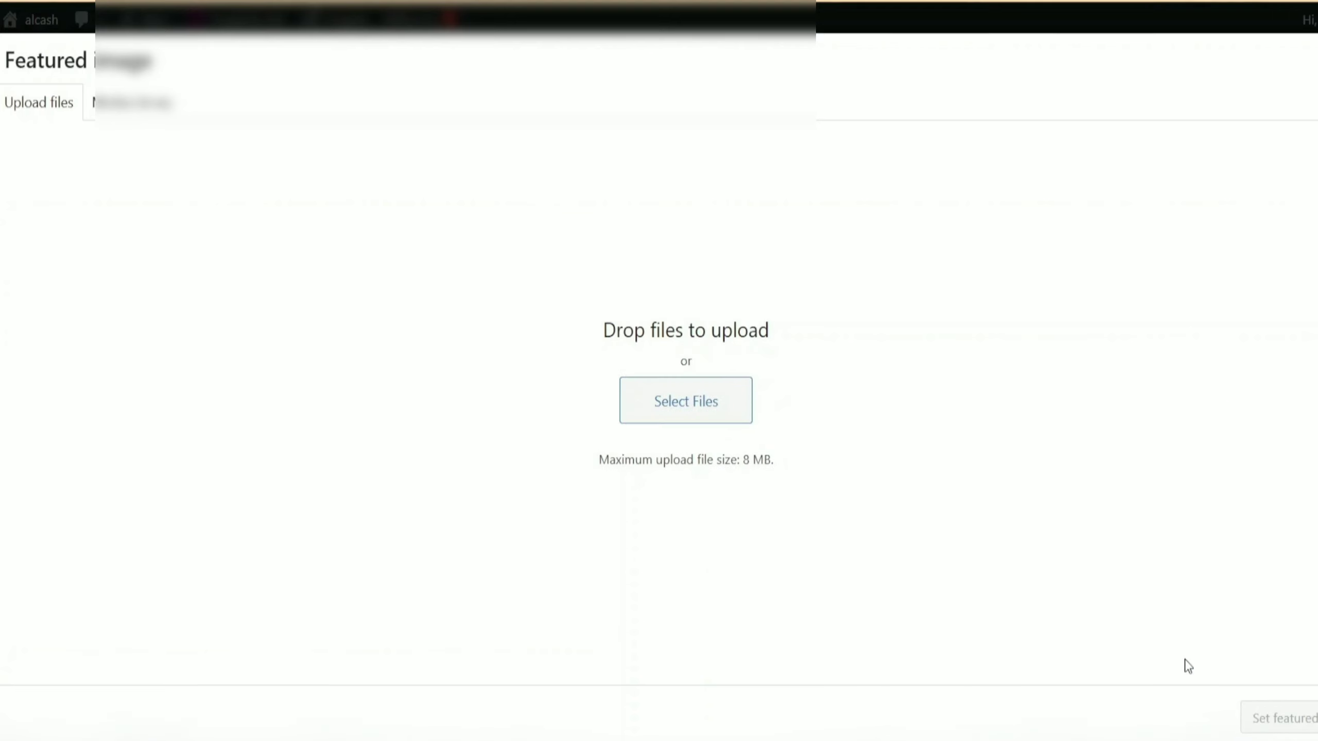
pyautogui.click(684, 403)
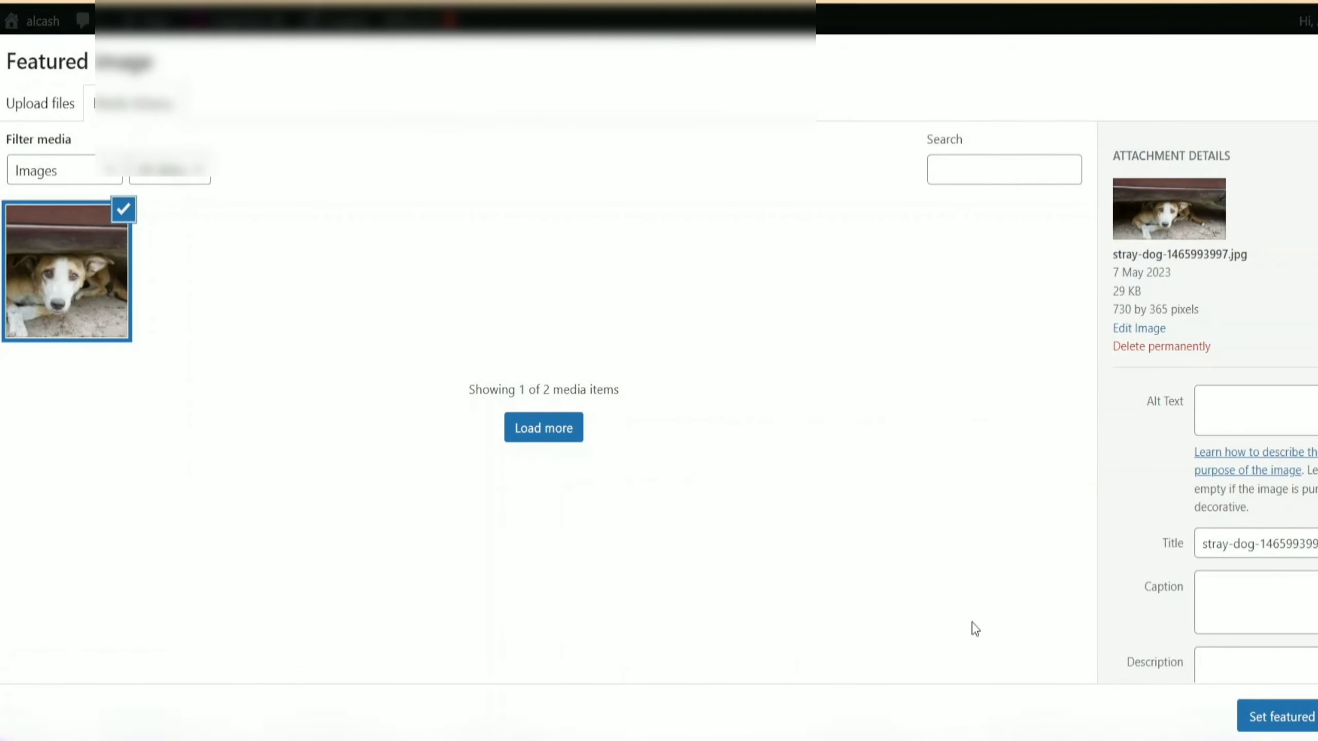
pyautogui.click(1266, 717)
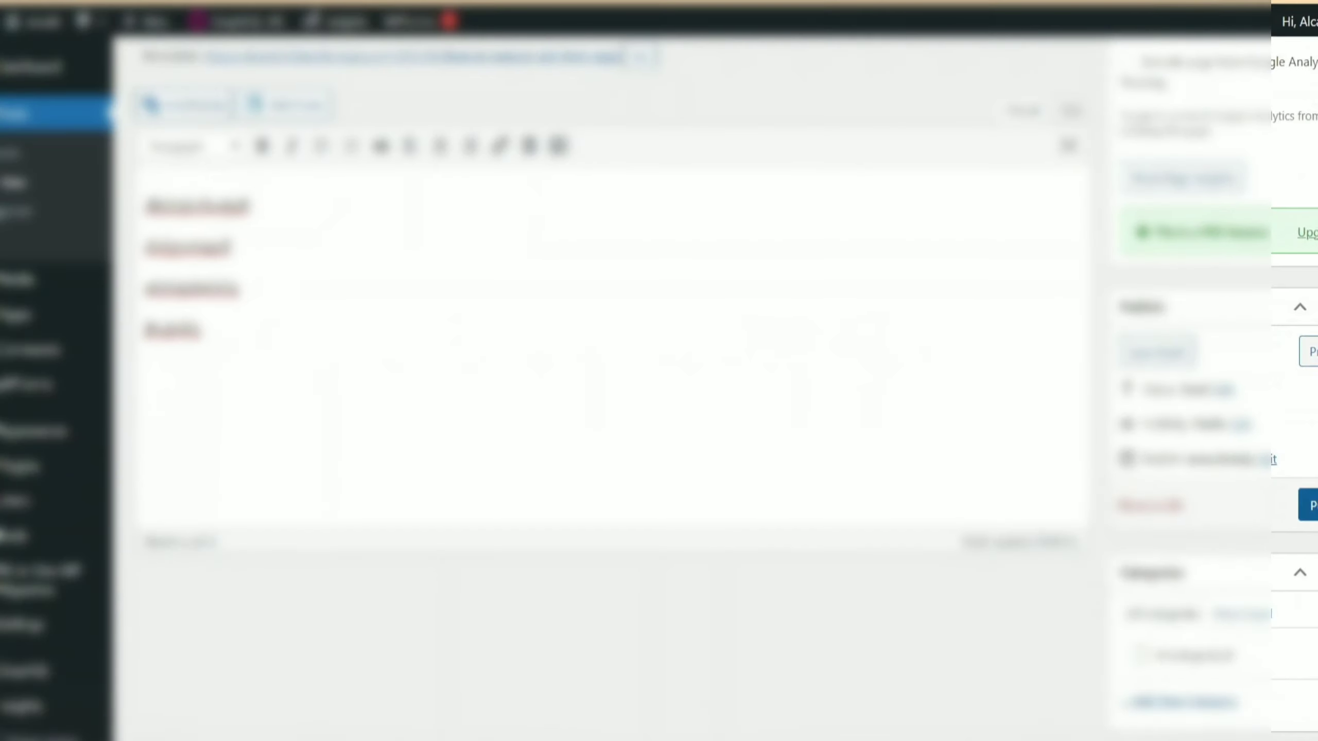
pyautogui.scroll(10, 726, 494)
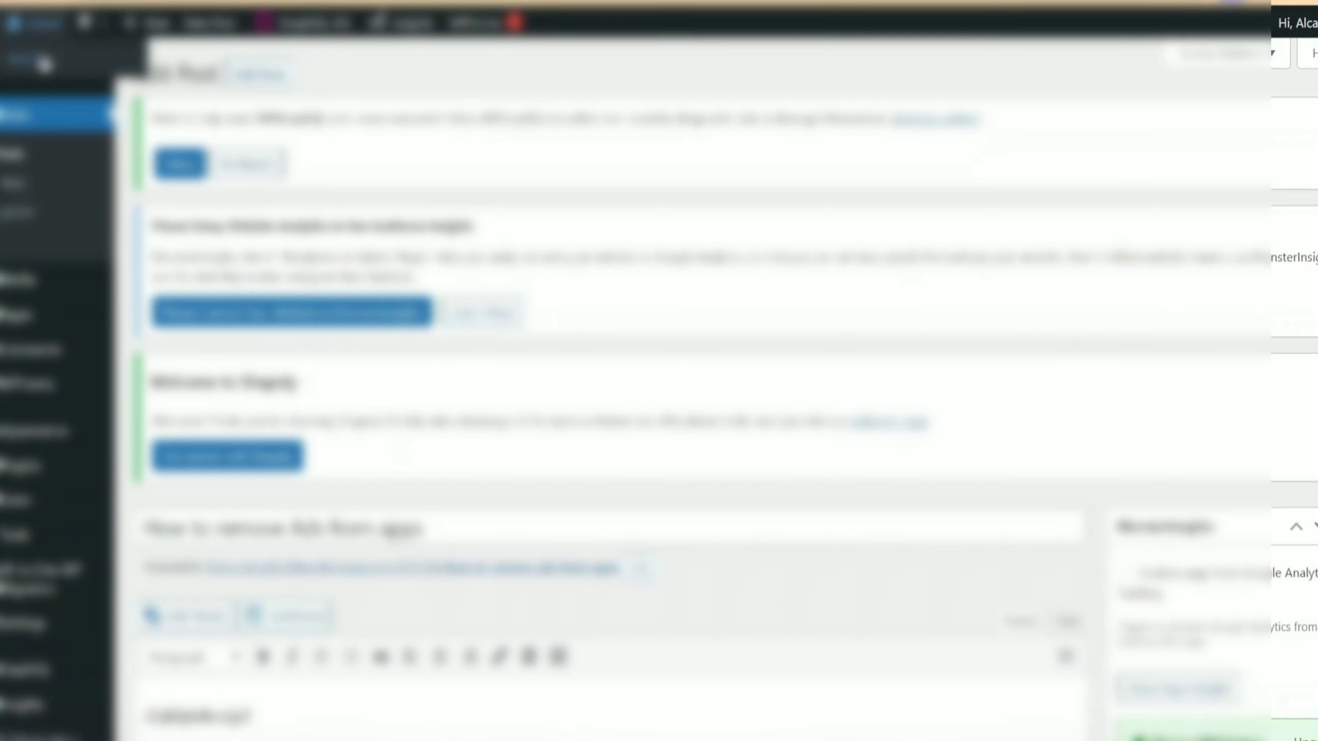
# Visit the live site to view the "How to remove Ads from apps" post and check its permalink in the post editor
pyautogui.click(31, 64)
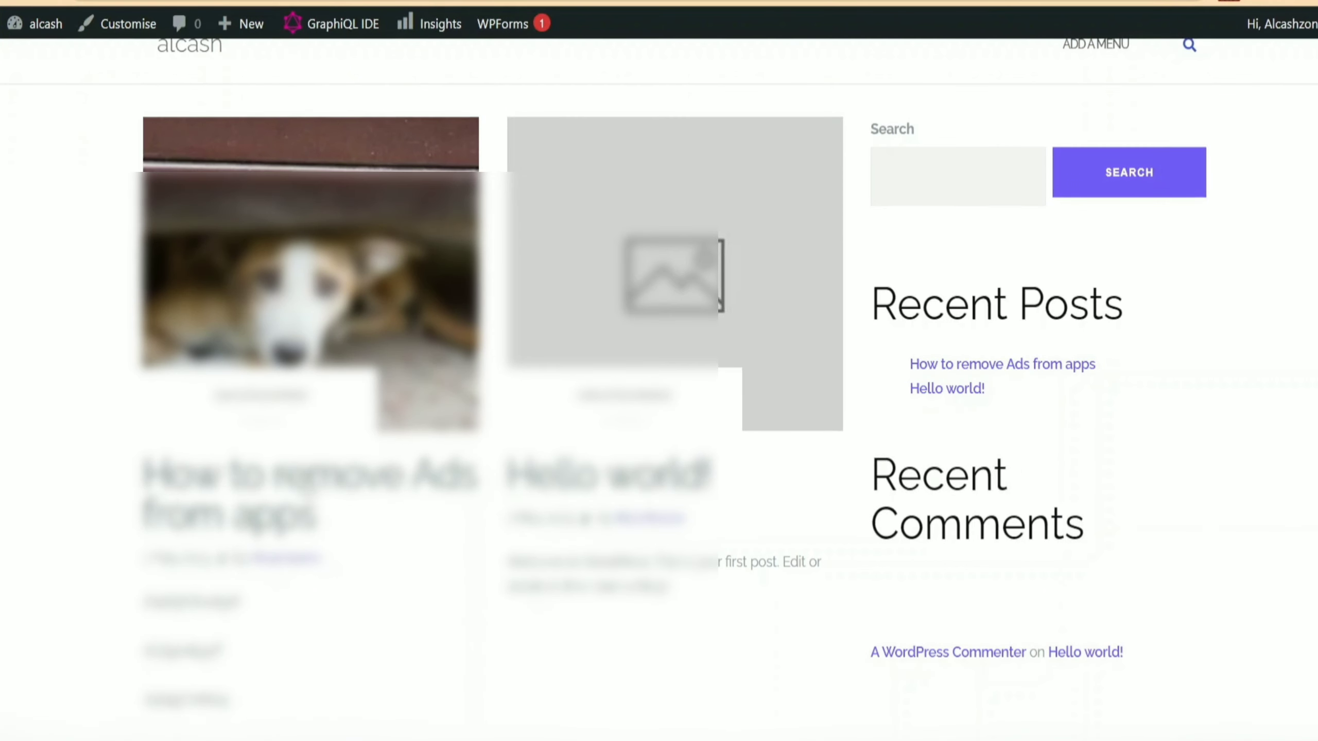
pyautogui.click(359, 473)
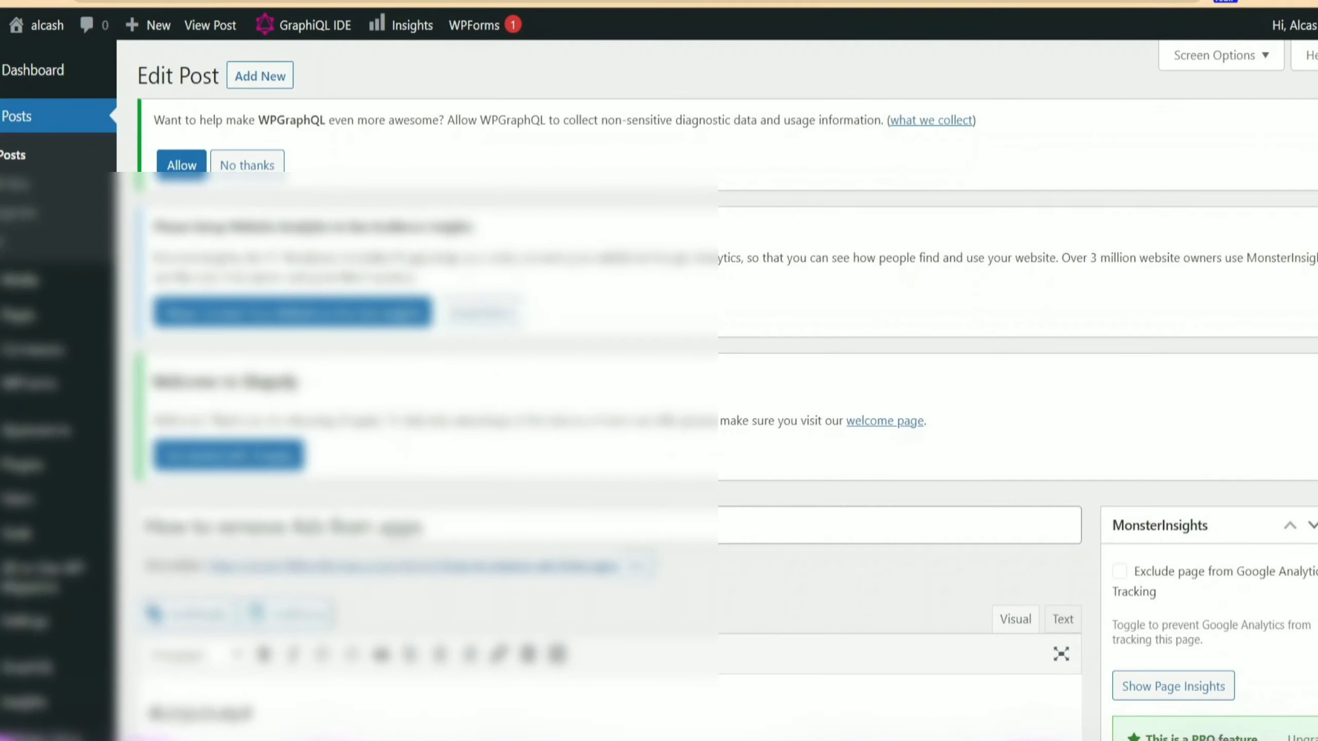
pyautogui.scroll(-8, 31, 571)
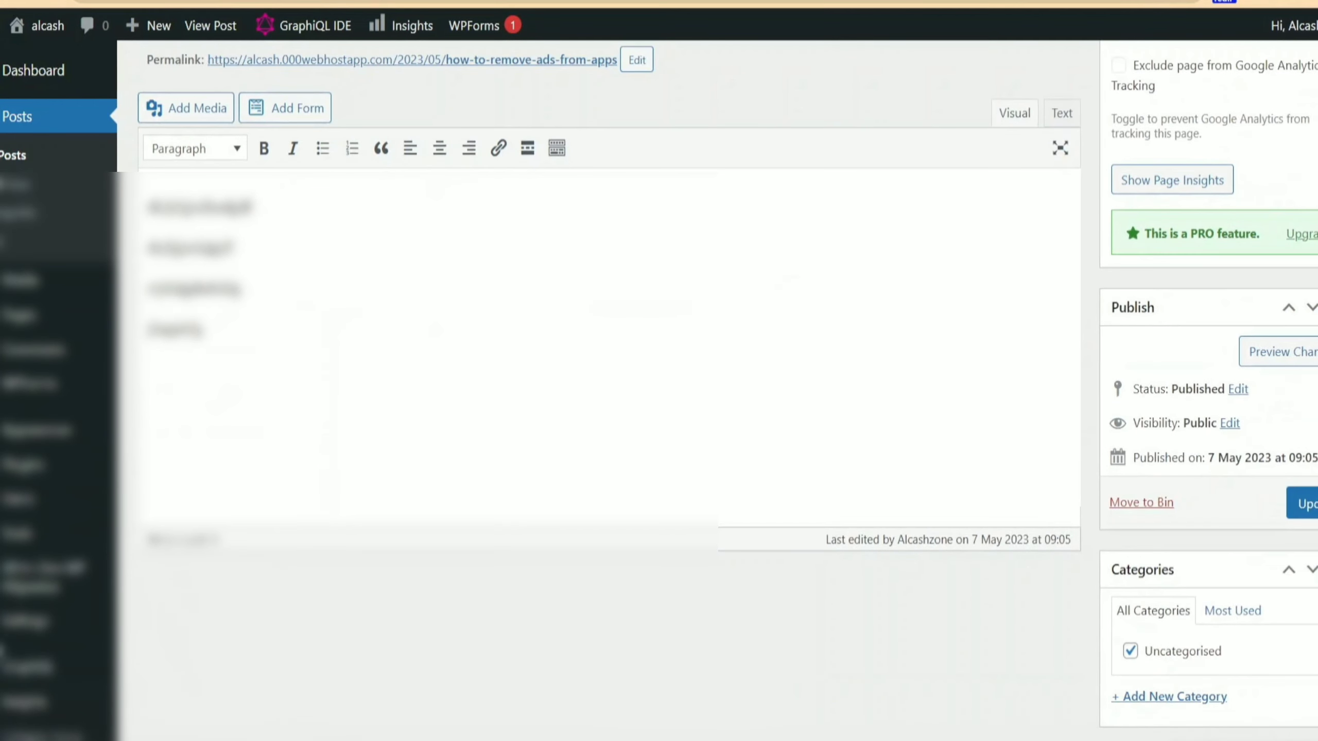
# Change the WordPress permalink structure from the custom structure to Post name and save the permalink settings
pyautogui.moveTo(37, 630)
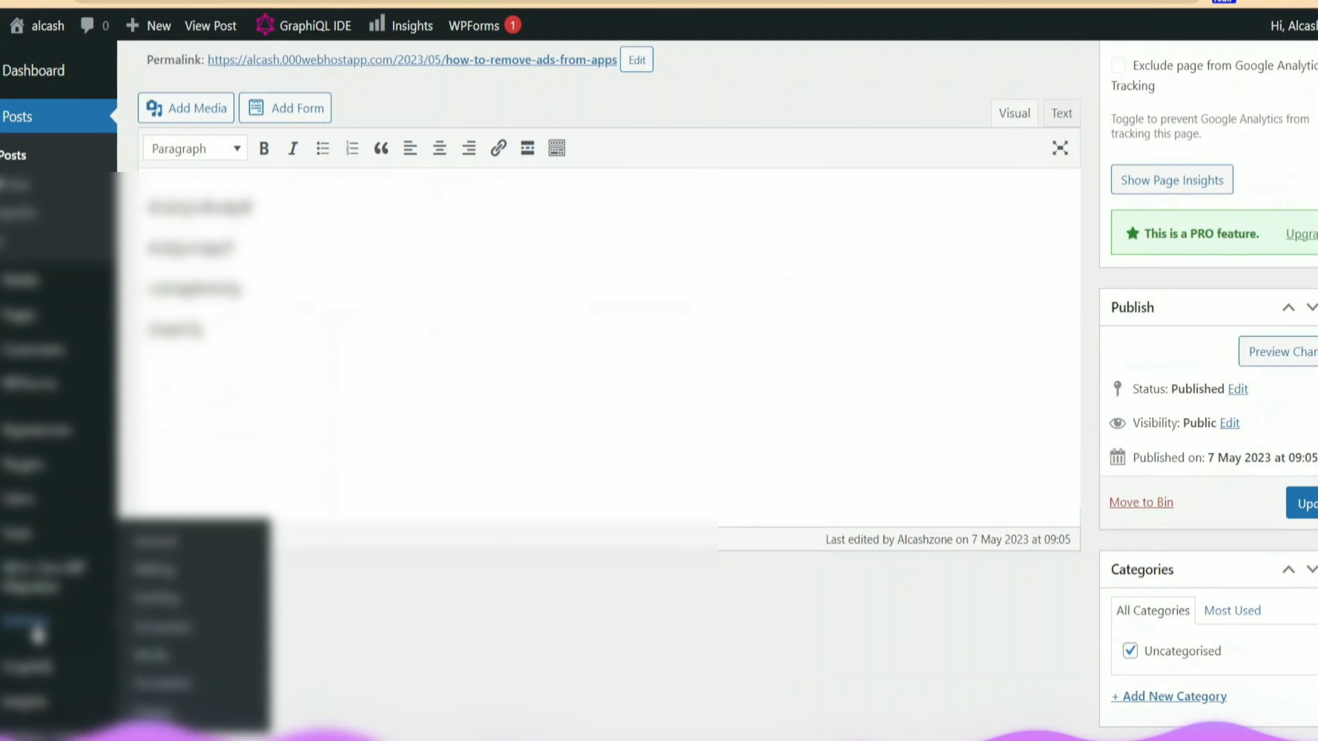
pyautogui.click(179, 690)
pyautogui.scroll(-2, 364, 591)
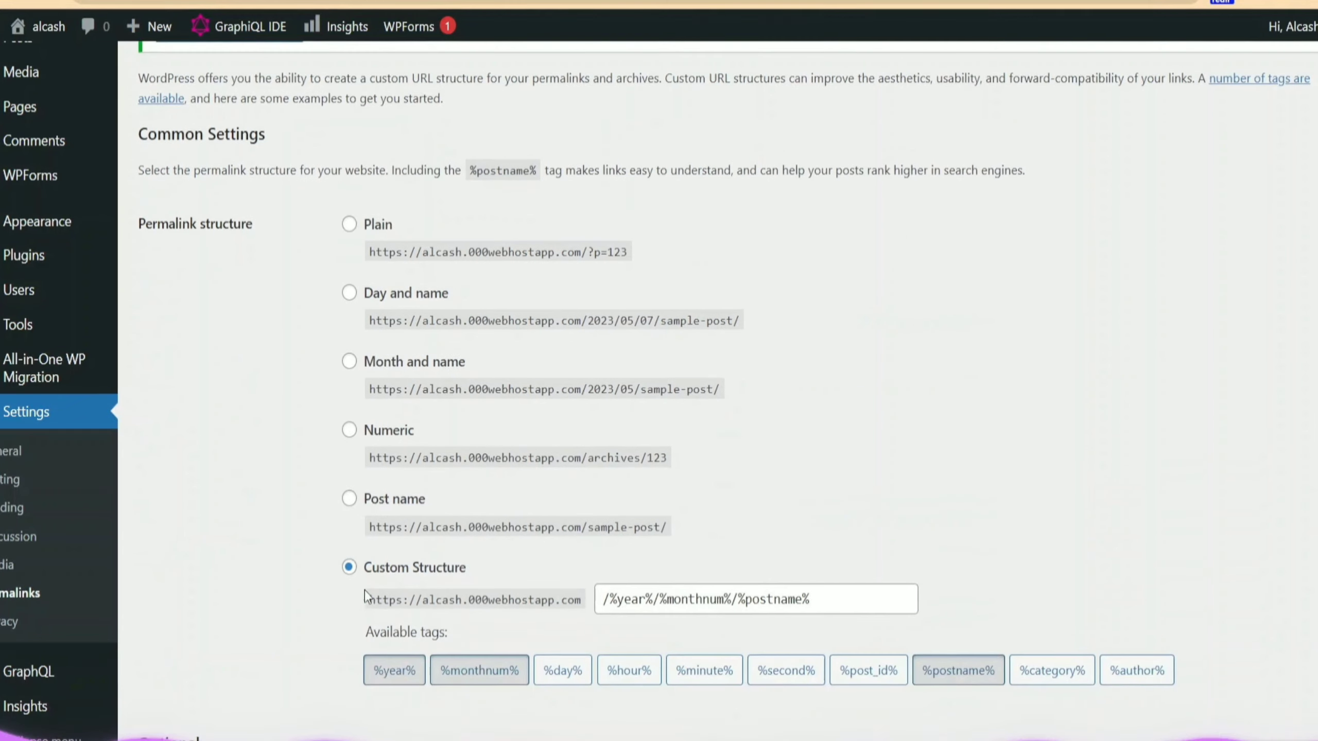
pyautogui.click(358, 498)
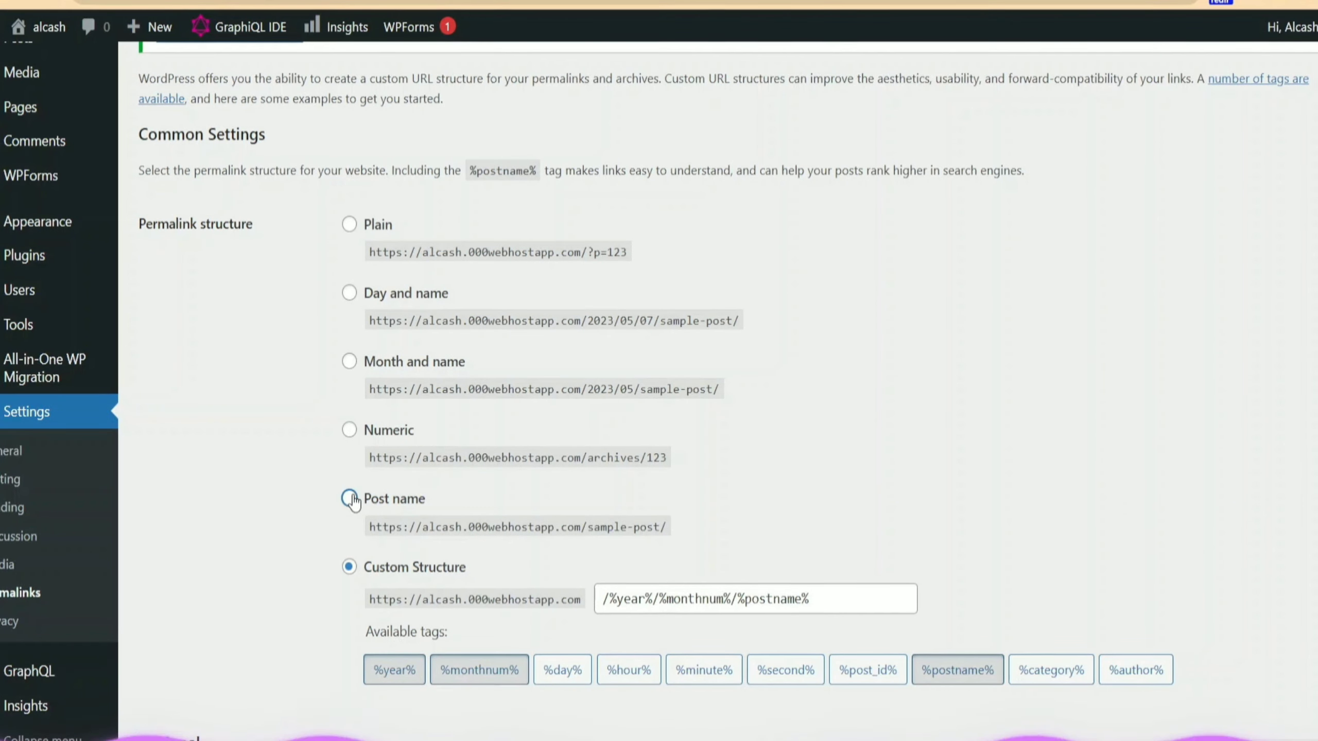
pyautogui.scroll(-5, 400, 543)
pyautogui.click(216, 665)
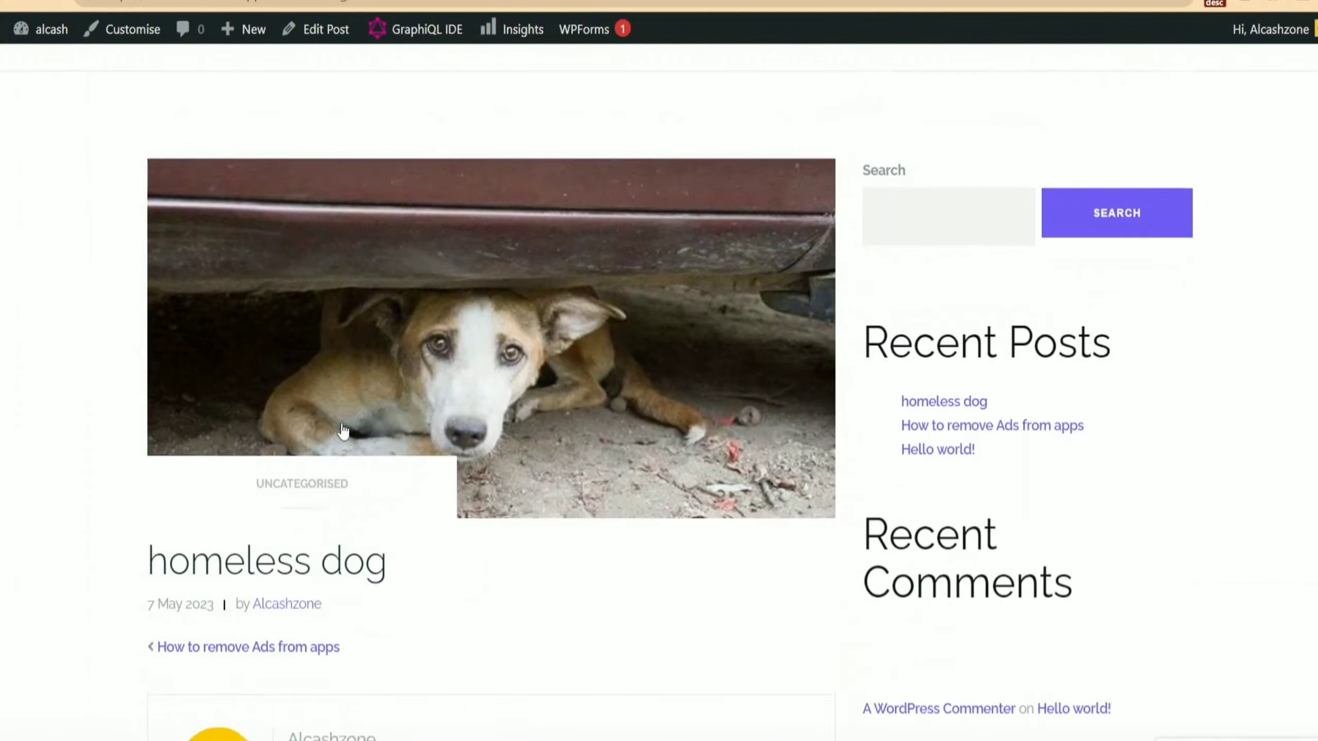
# Look through the published "homeless dog" post on the live WordPress site
pyautogui.scroll(-5, 342, 431)
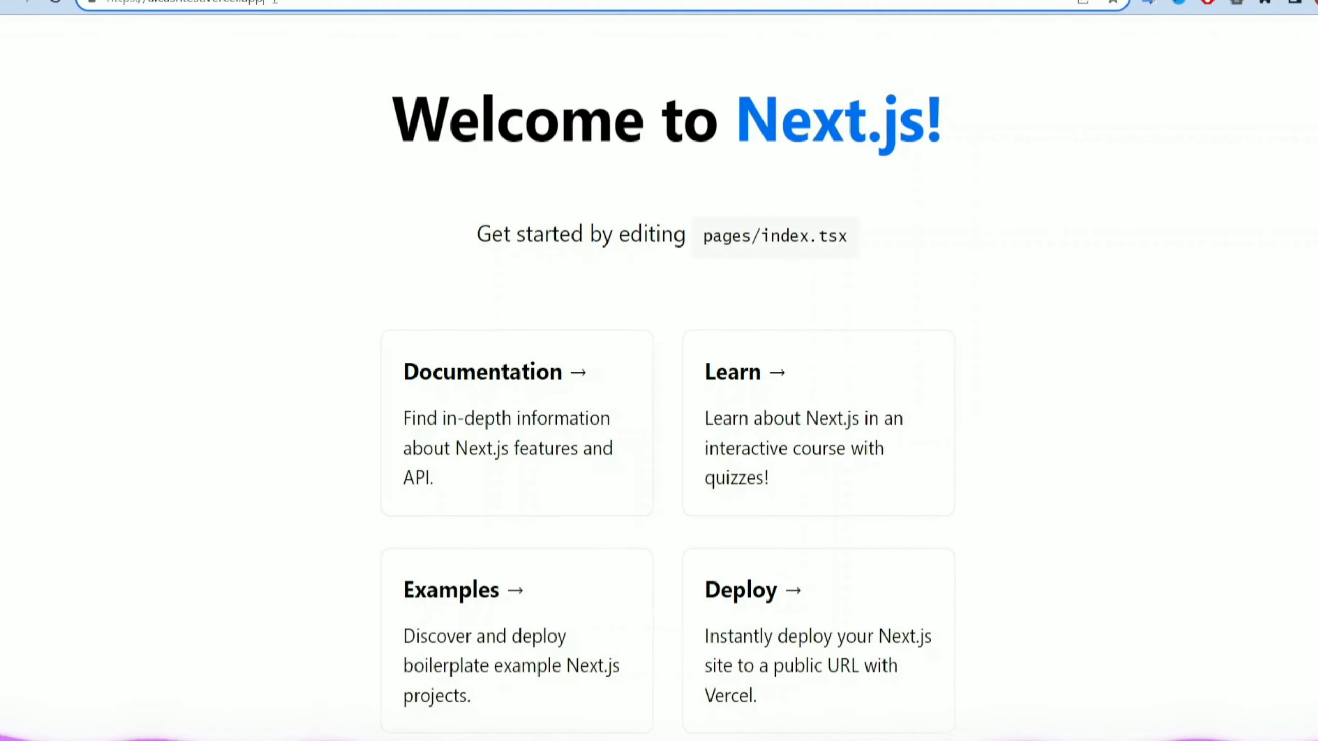
# Open the "homeless dog" post through the Vercel domain at alcashtest.vercel.app/homeless-dog and check that the page loads there
pyautogui.press('Down')
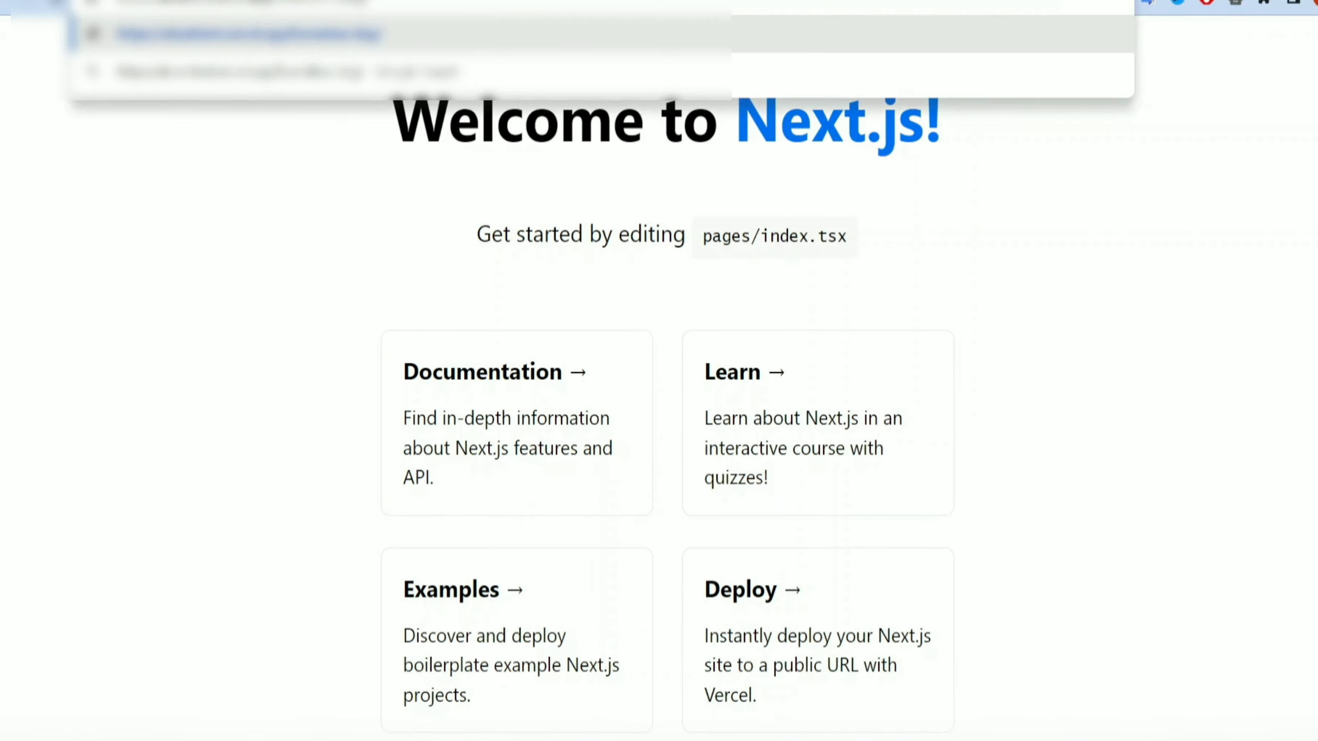
pyautogui.hotkey('shift', 'Home')
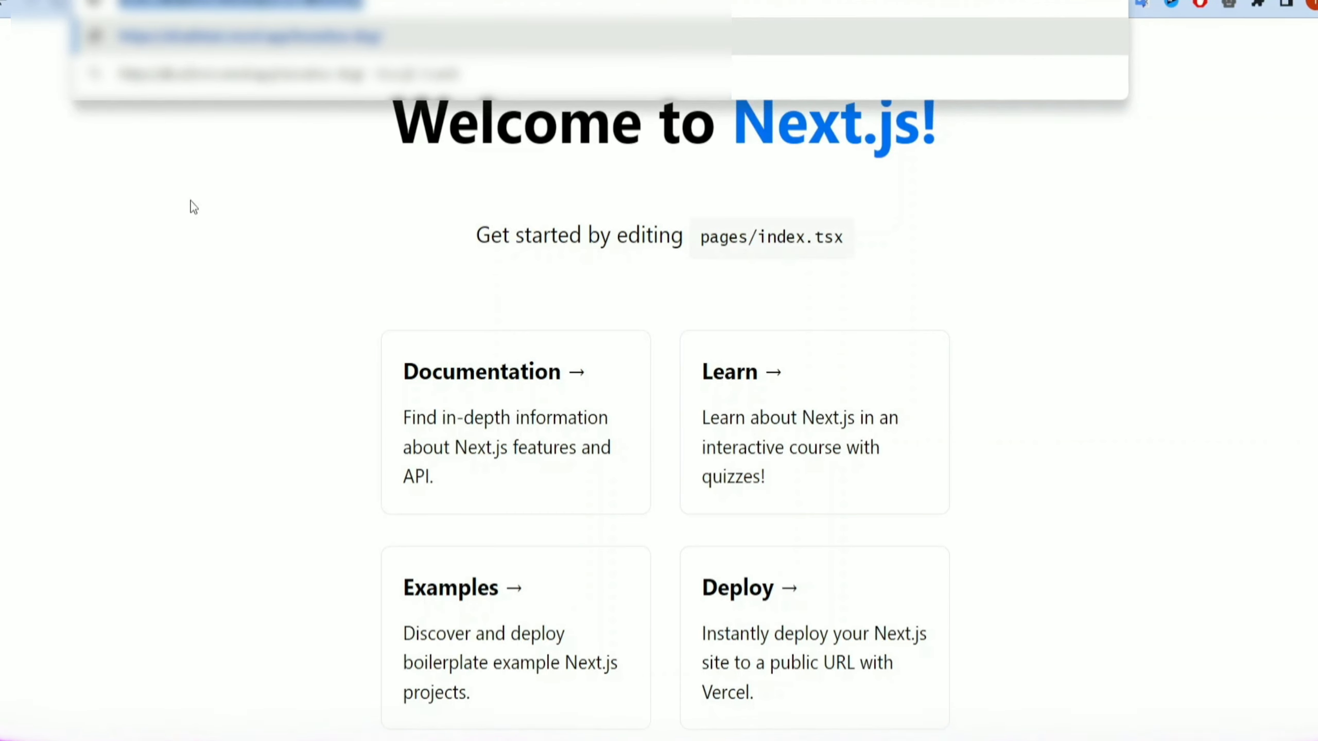
pyautogui.press('Return')
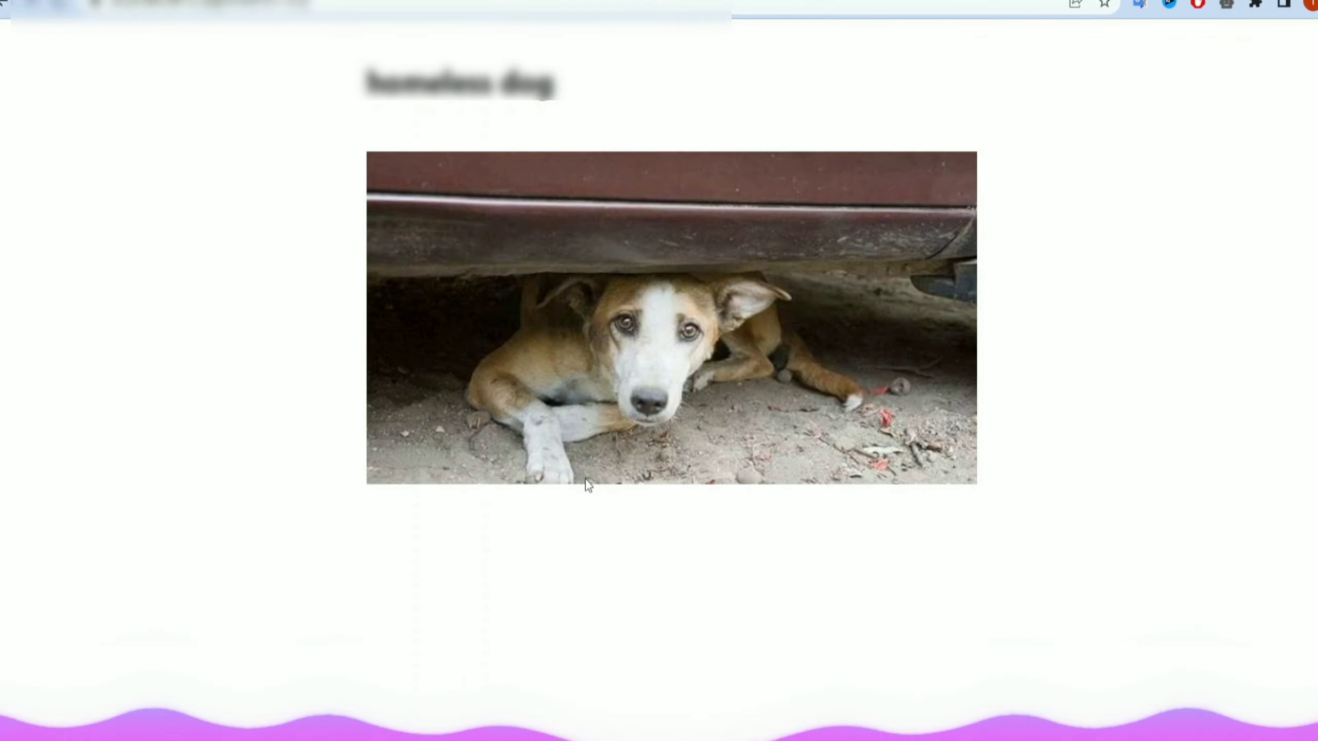
pyautogui.press('F5')
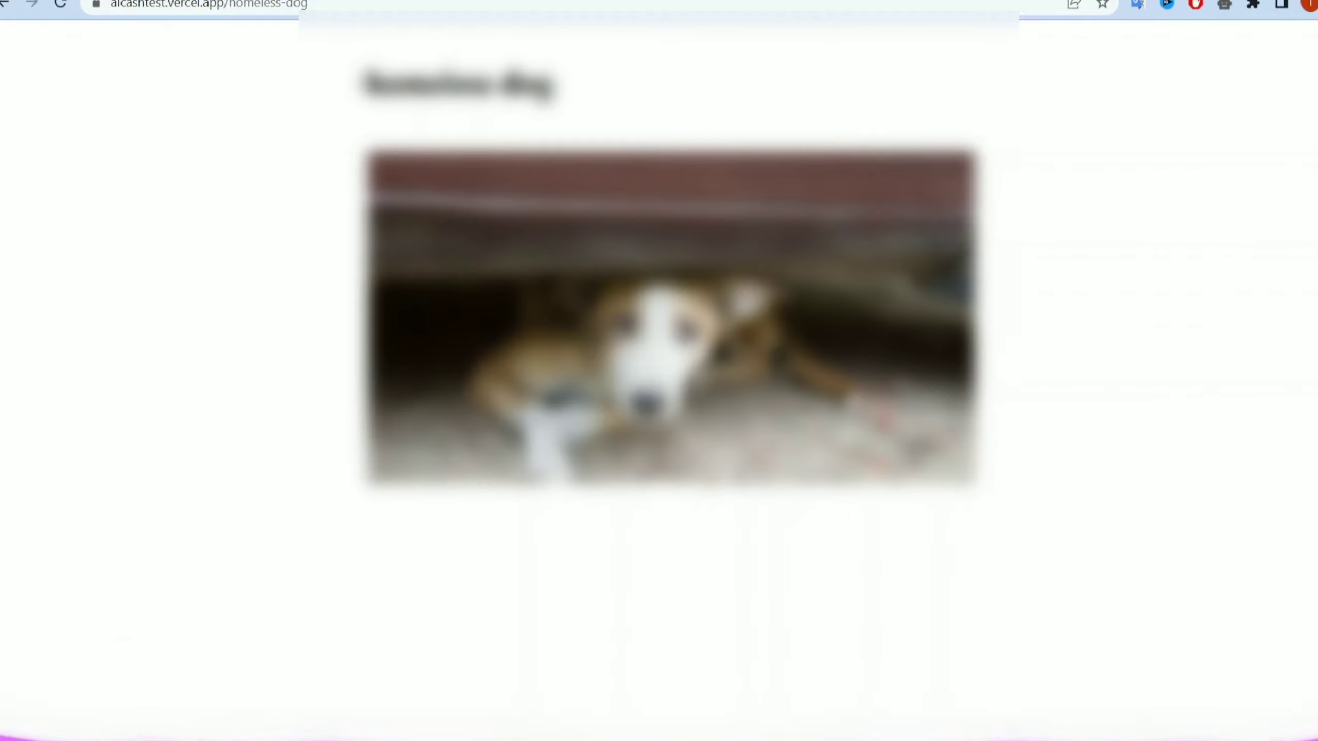
pyautogui.hotkey('alt', 'Left')
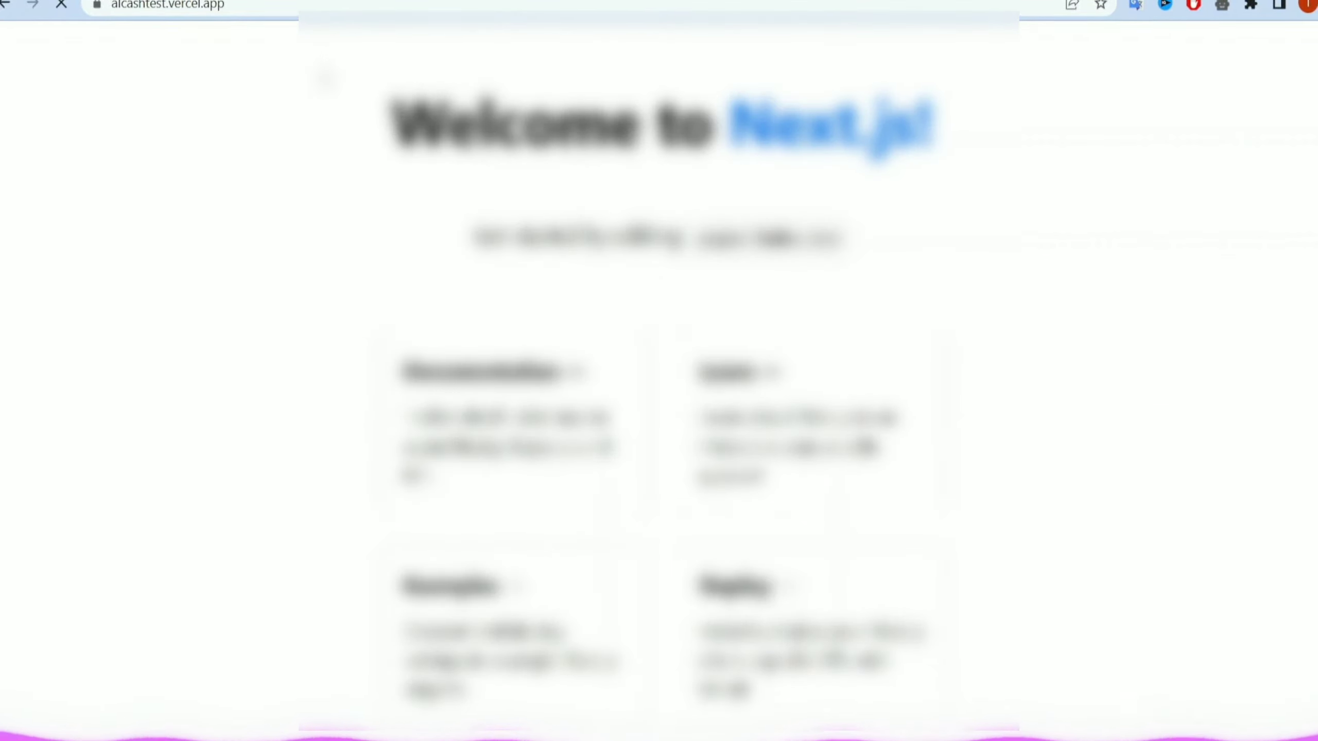
pyautogui.hotkey('alt', 'Right')
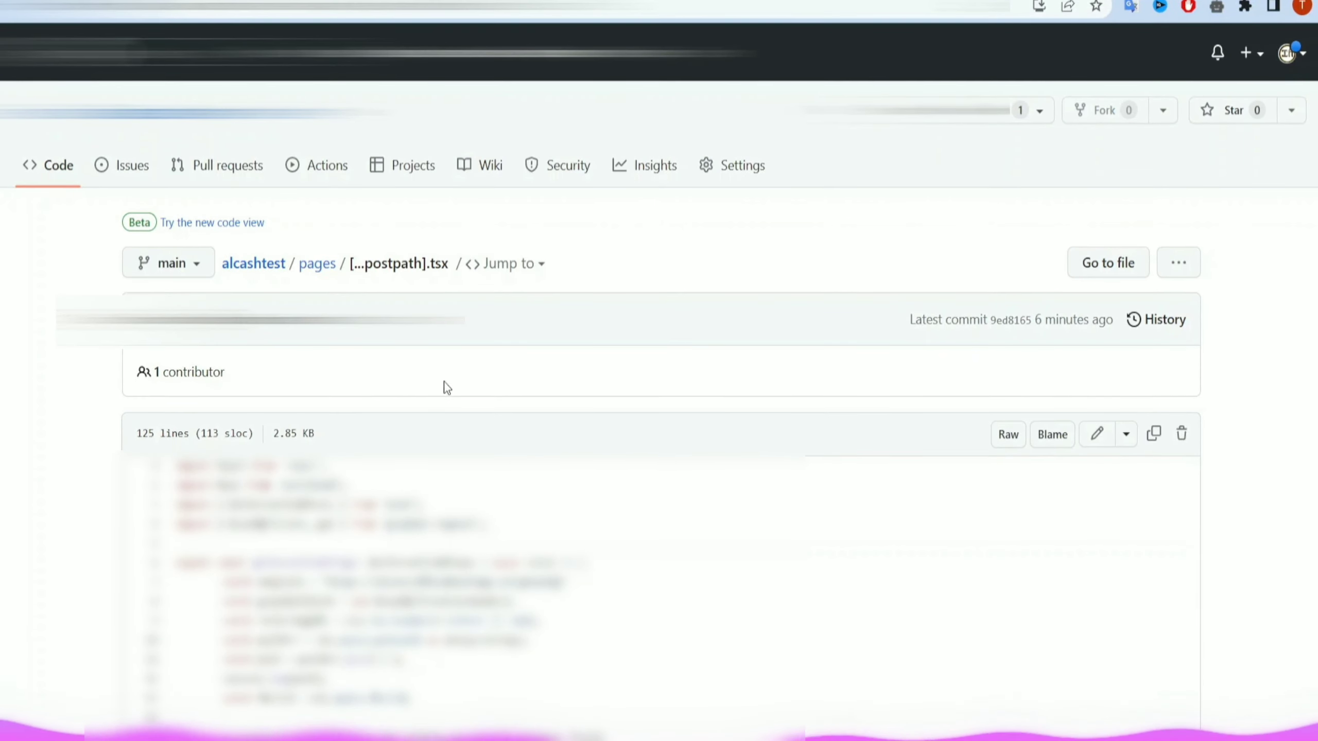
# Examine the Facebook and Pinterest redirect conditions and their destination links in pages/[...postpath].tsx of the alcashtest repository on GitHub
pyautogui.scroll(-5, 444, 387)
pyautogui.scroll(5, 443, 387)
pyautogui.scroll(-1, 444, 387)
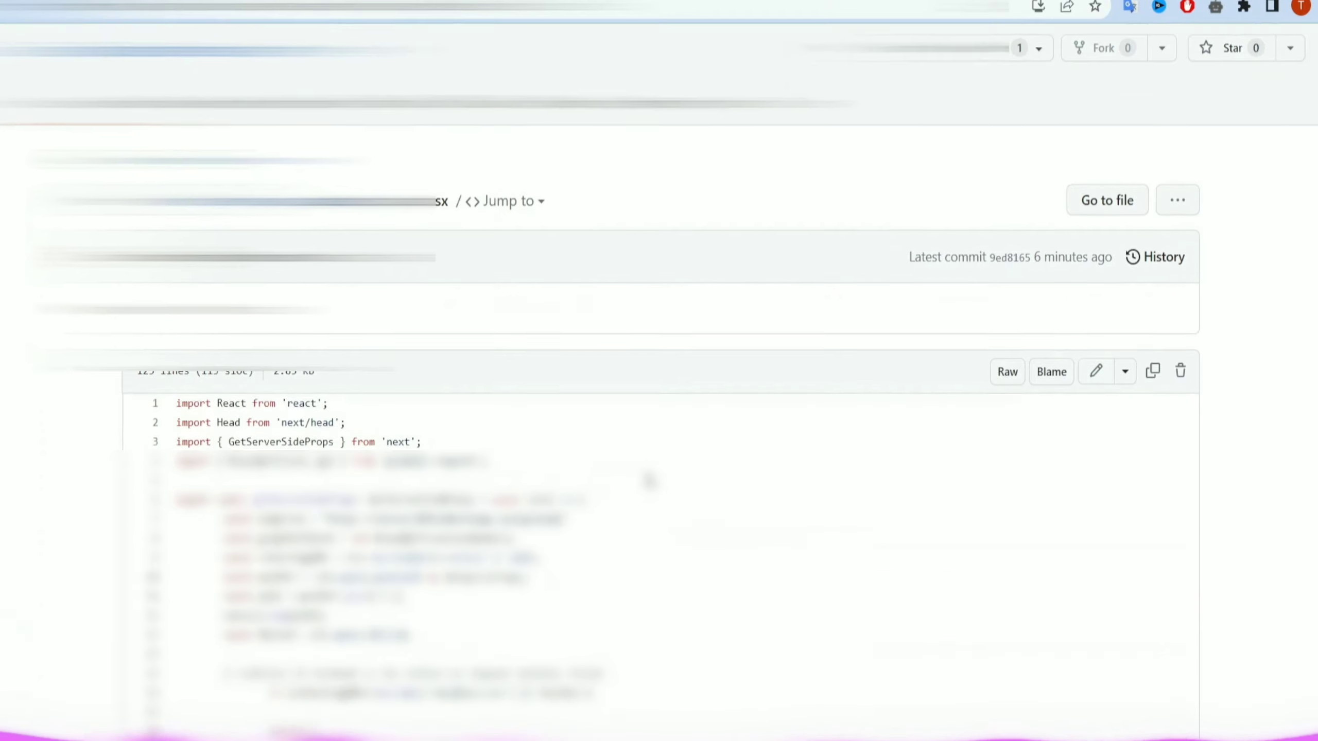
pyautogui.scroll(-7, 648, 480)
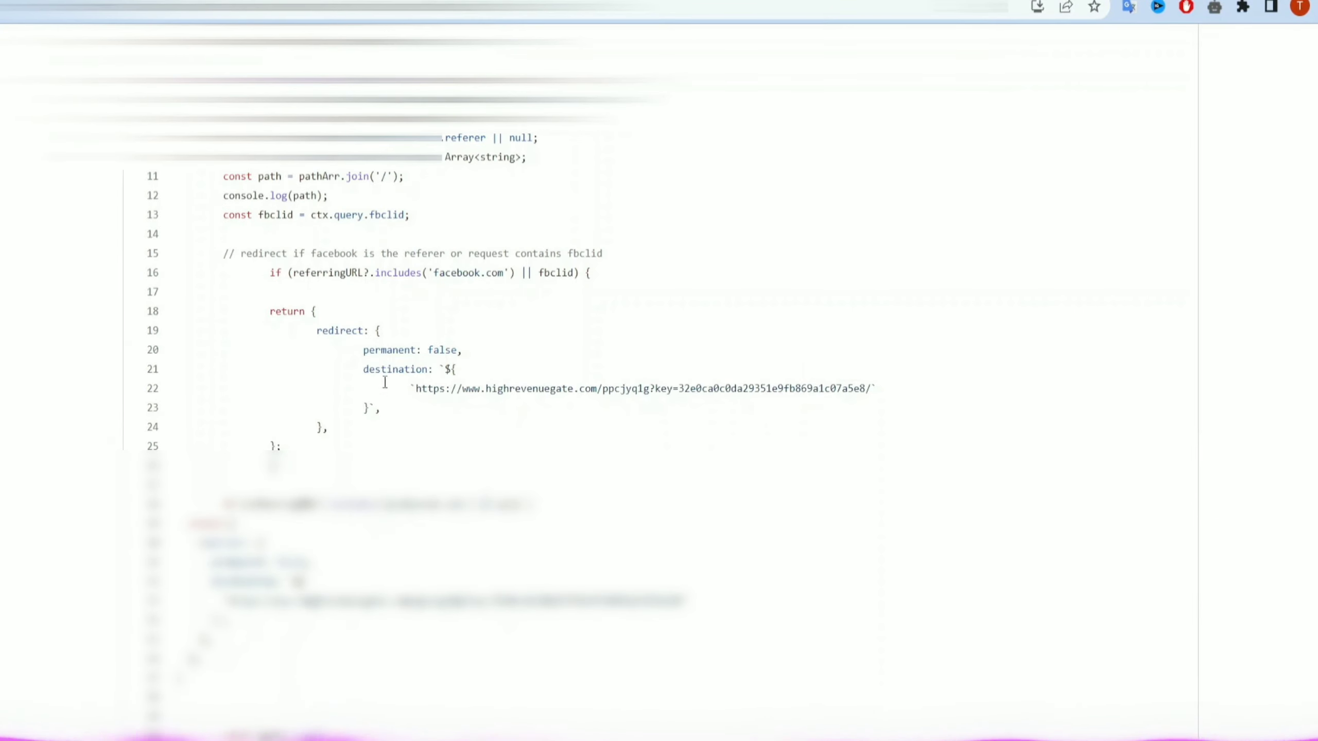
pyautogui.hotkey('ctrl', '+')
pyautogui.hotkey('ctrl', '+')
pyautogui.hotkey('ctrl', '+')
pyautogui.moveTo(255, 200); pyautogui.dragTo(596, 522)
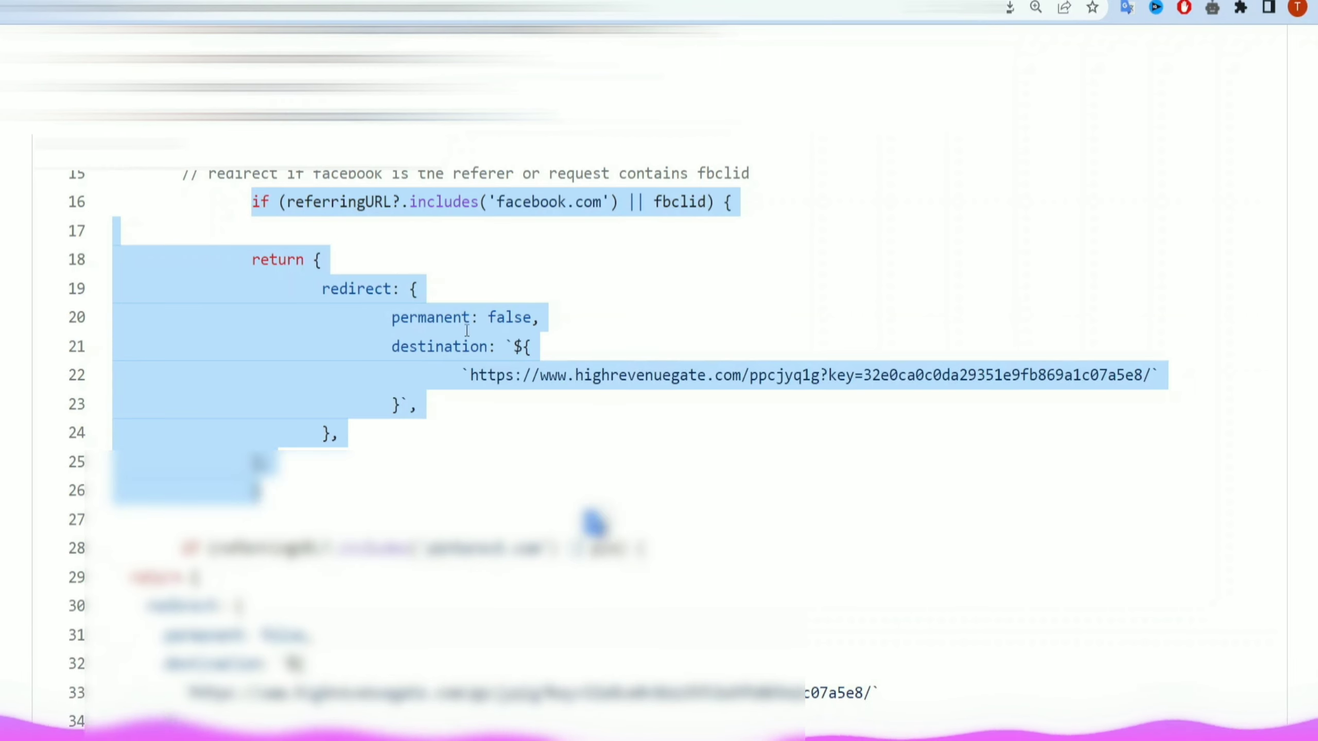
pyautogui.click(499, 283)
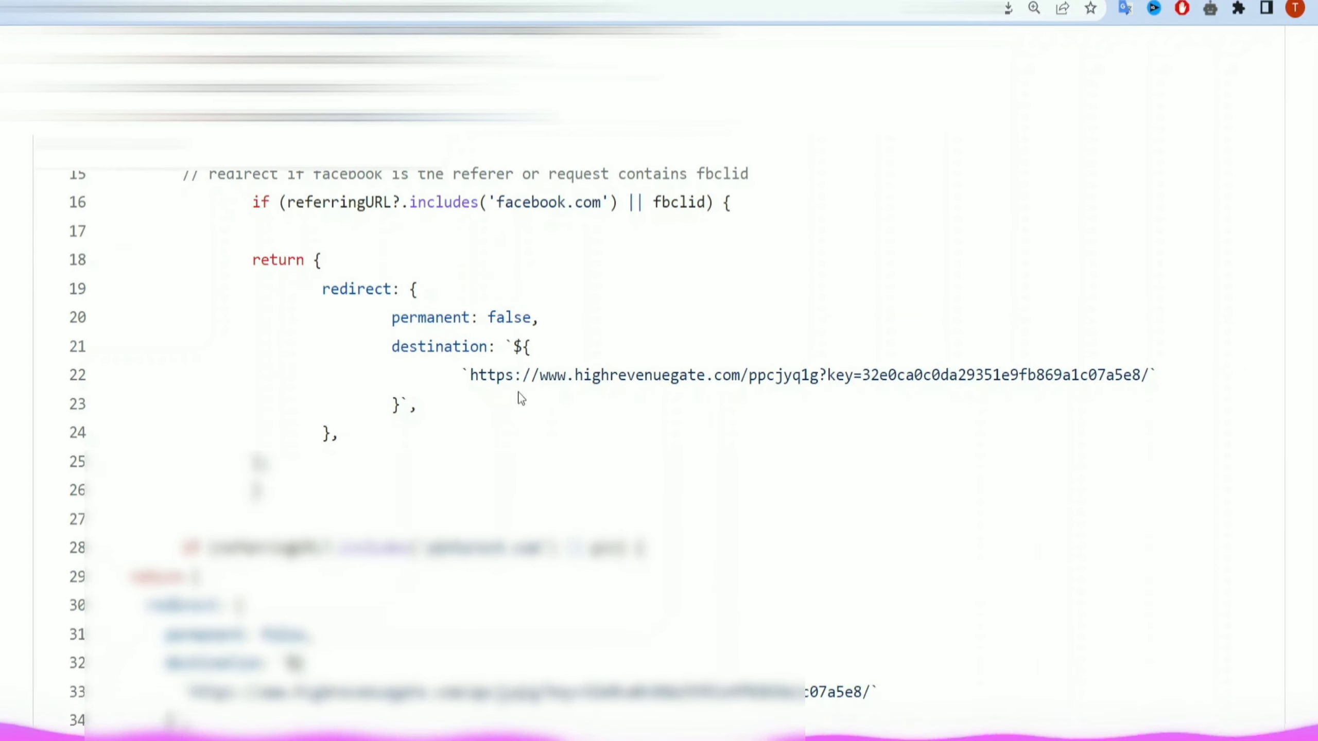
pyautogui.moveTo(470, 374); pyautogui.dragTo(1147, 374)
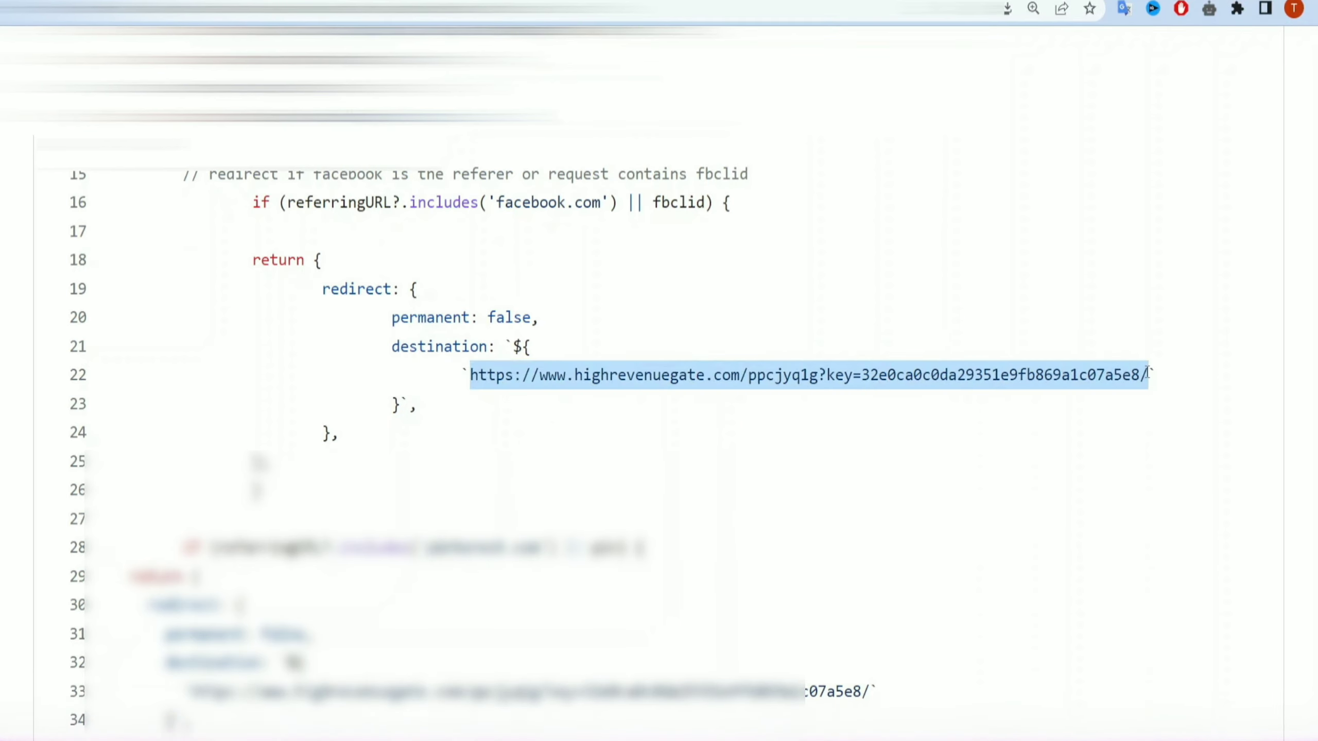
pyautogui.click(1147, 373)
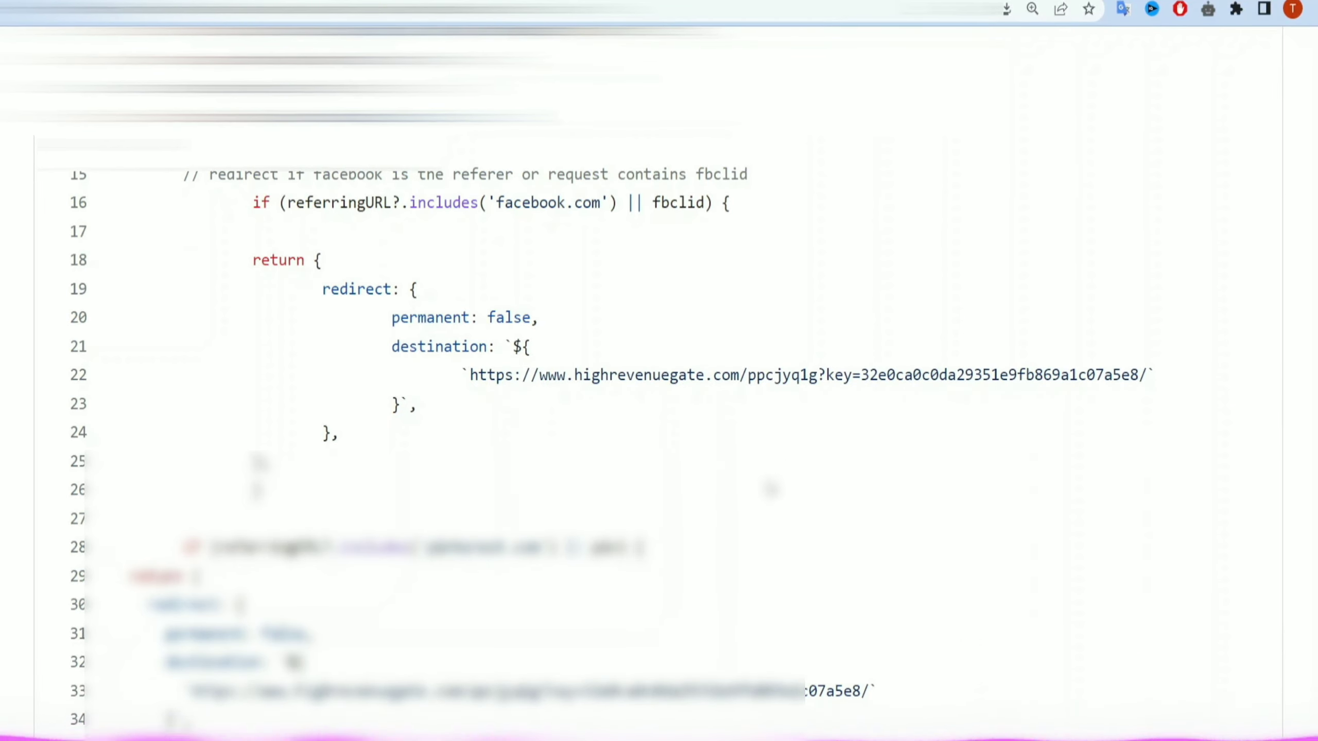
pyautogui.scroll(-2, 397, 414)
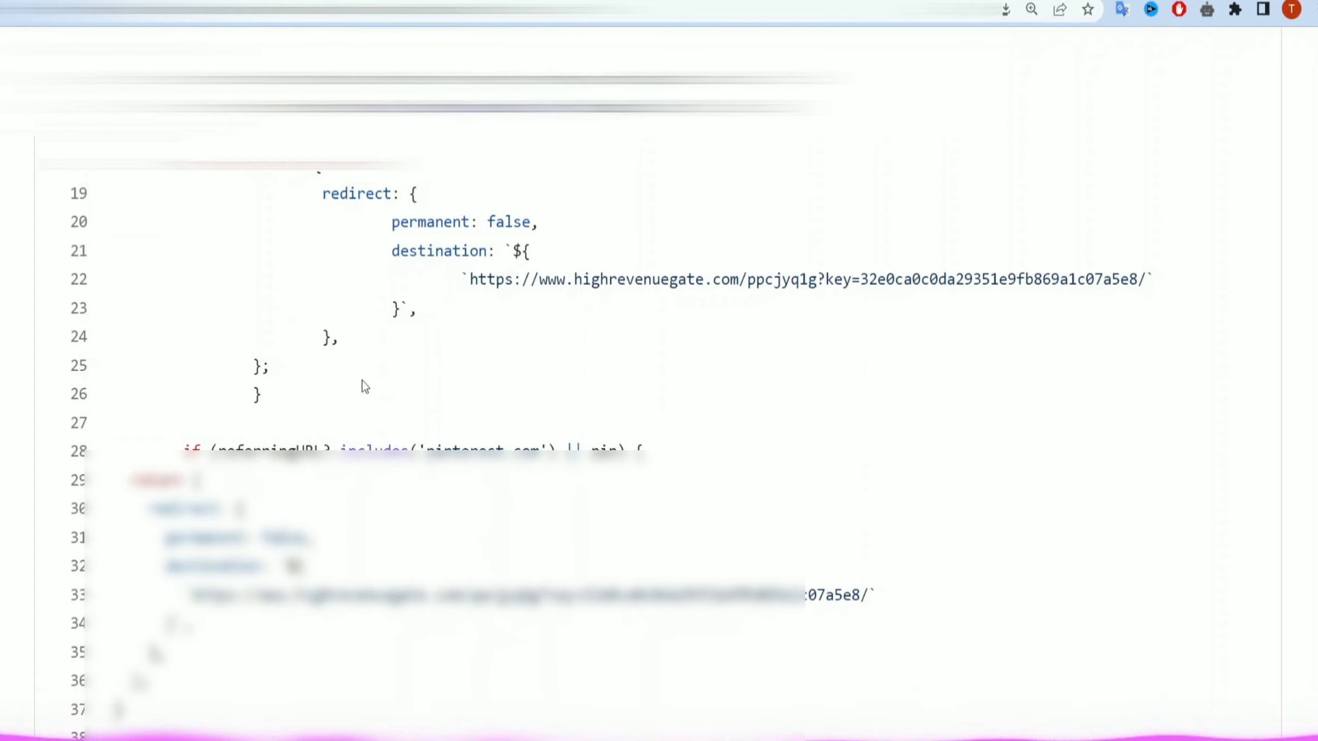
pyautogui.scroll(-2, 377, 387)
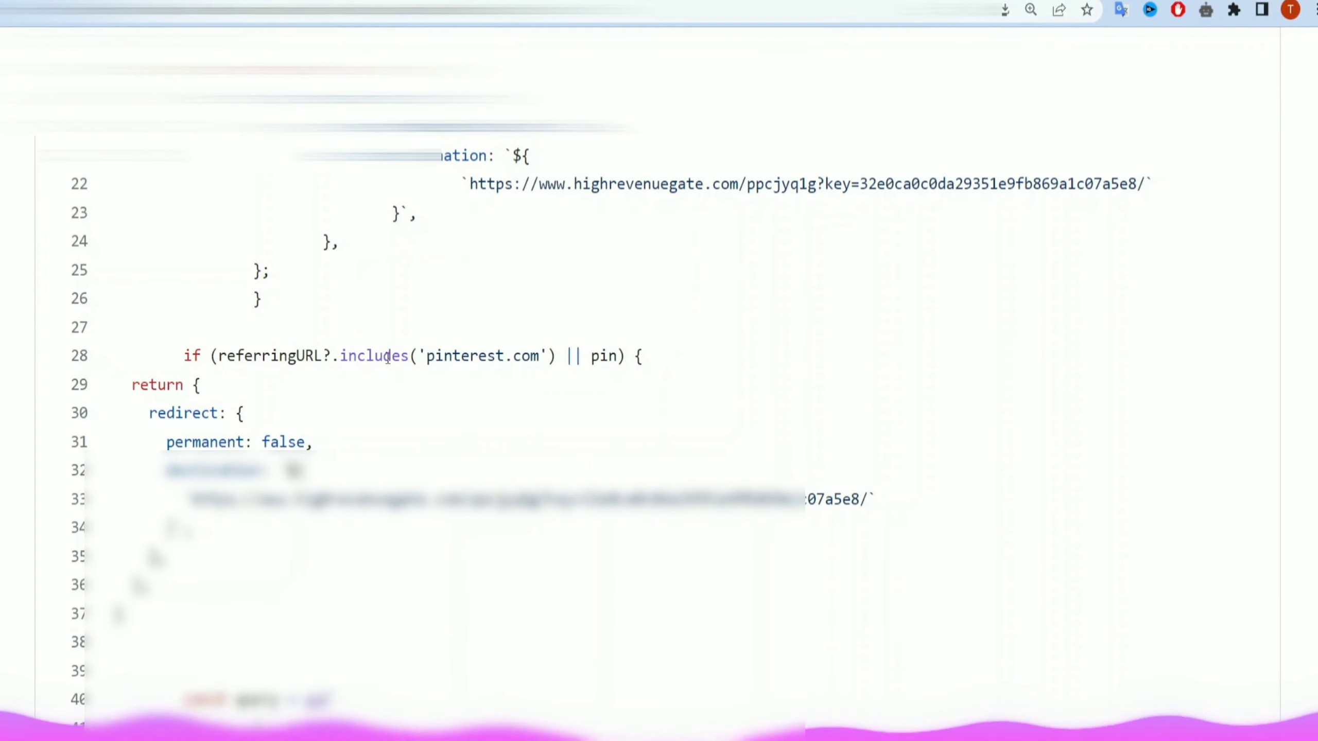
pyautogui.scroll(2, 286, 419)
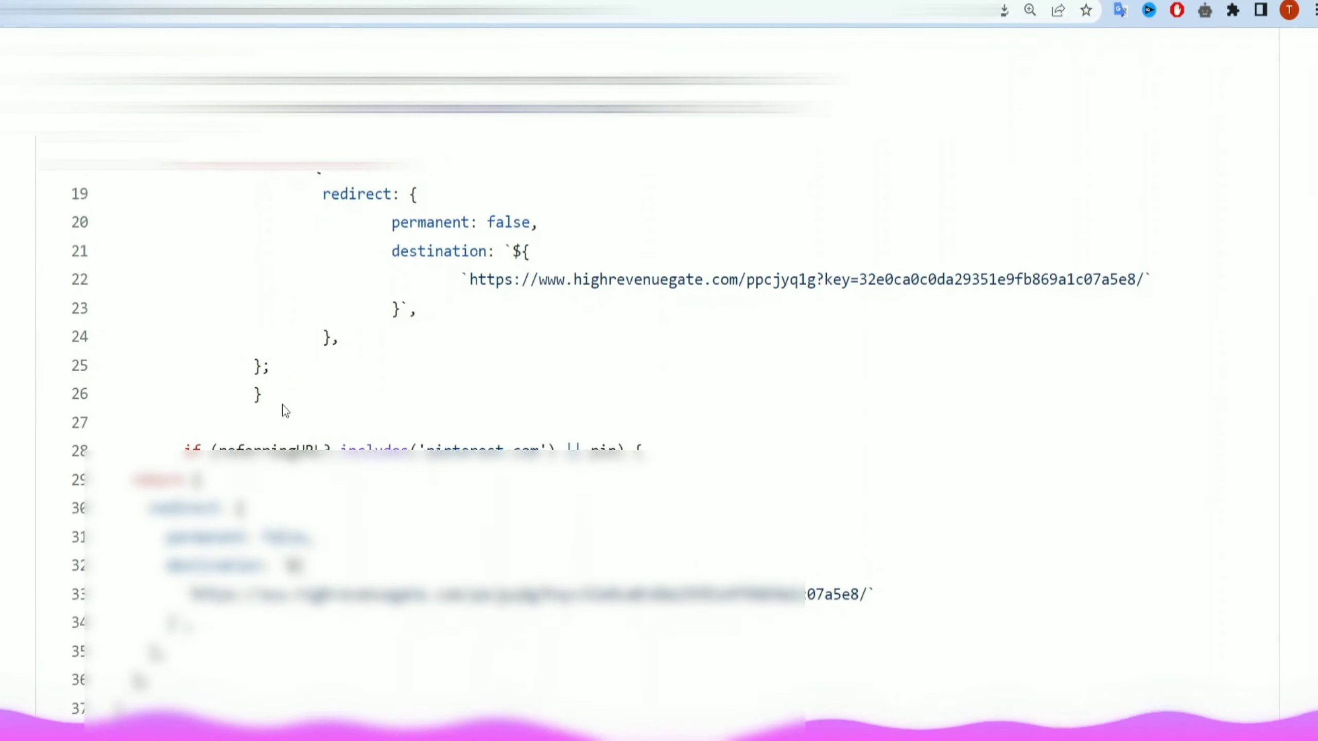
# Switch to ChatGPT's Pinterest redirect chat and write the prompt "generate same code for youtube", followed by the copied redirect code block in quotation marks
pyautogui.moveTo(268, 406); pyautogui.dragTo(233, 104)
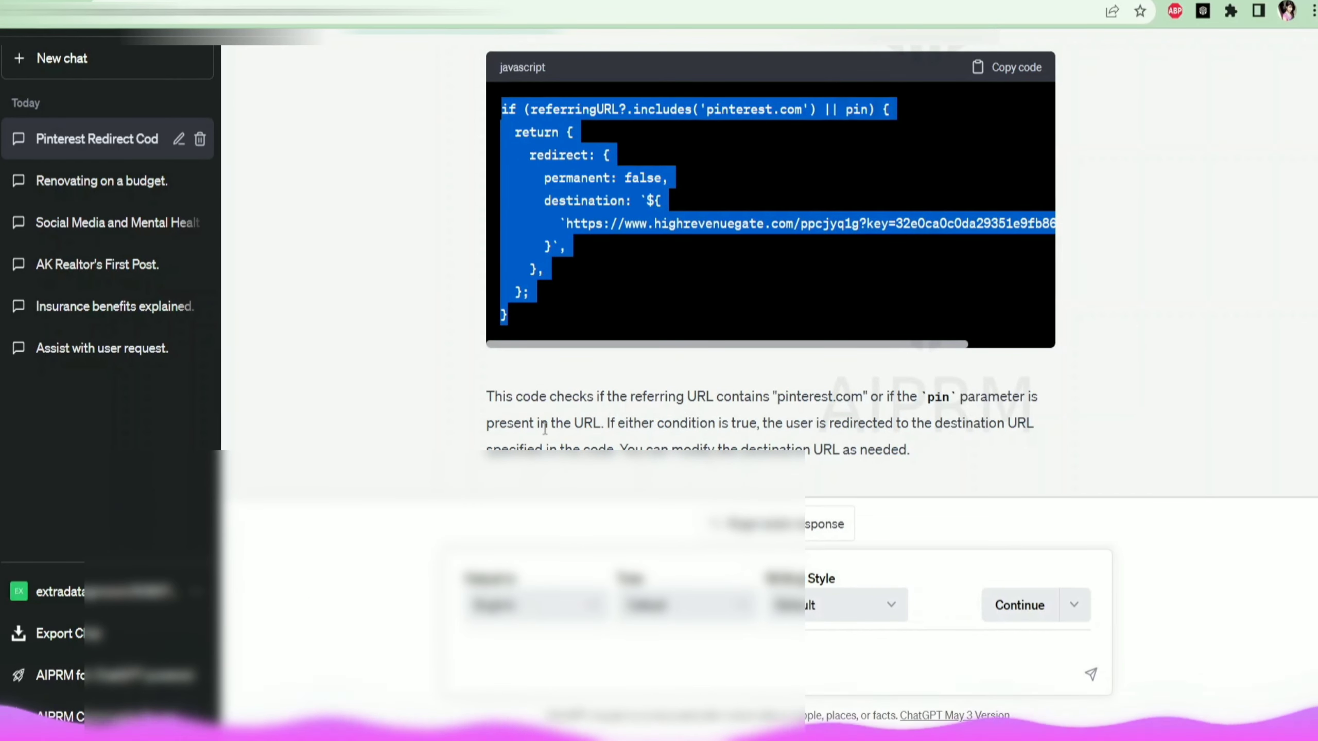
pyautogui.click(532, 669)
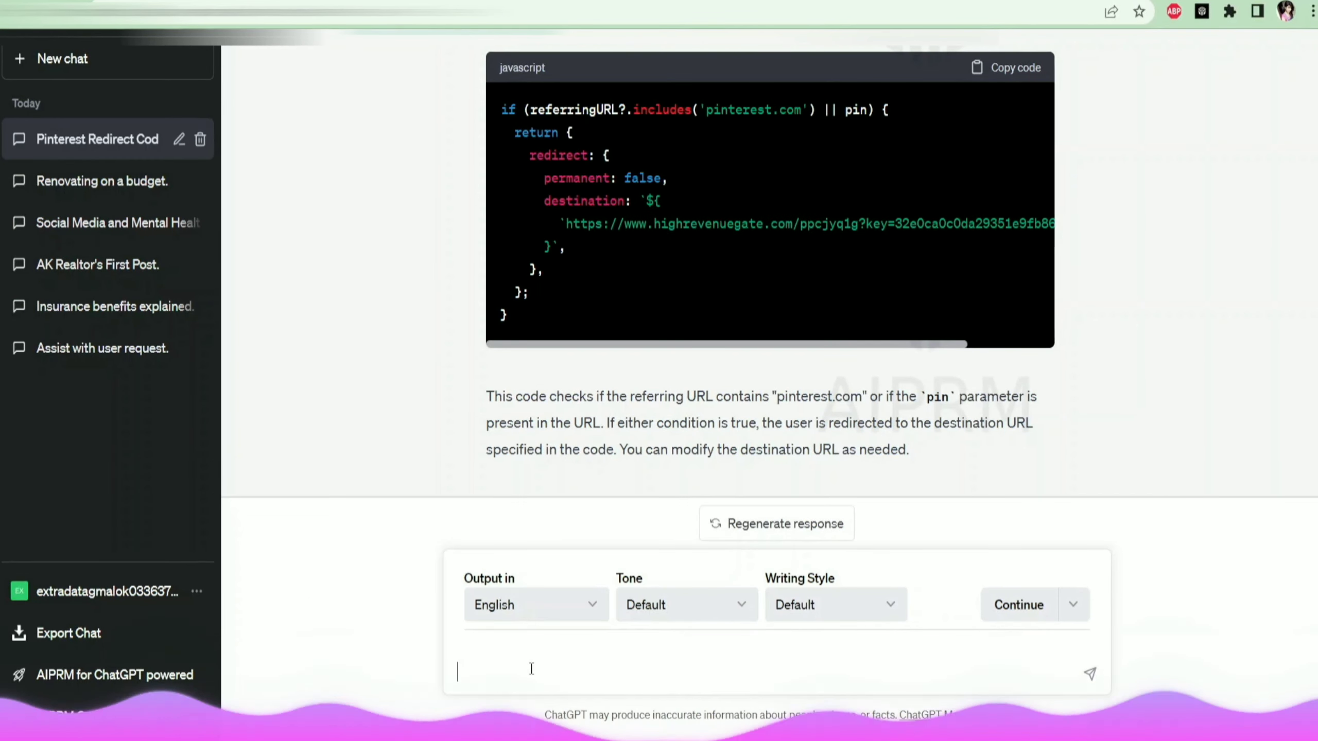
pyautogui.write('generate same code for youtube "v')
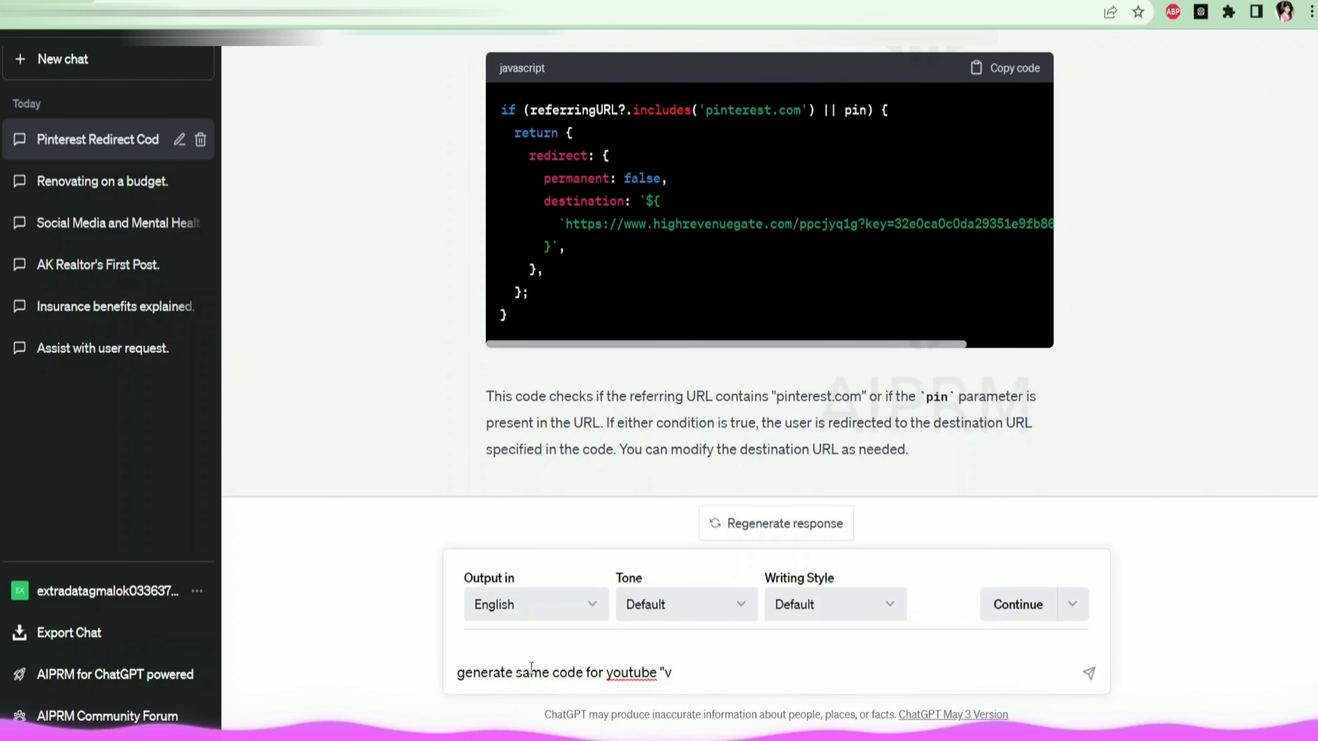
pyautogui.press('BackSpace')
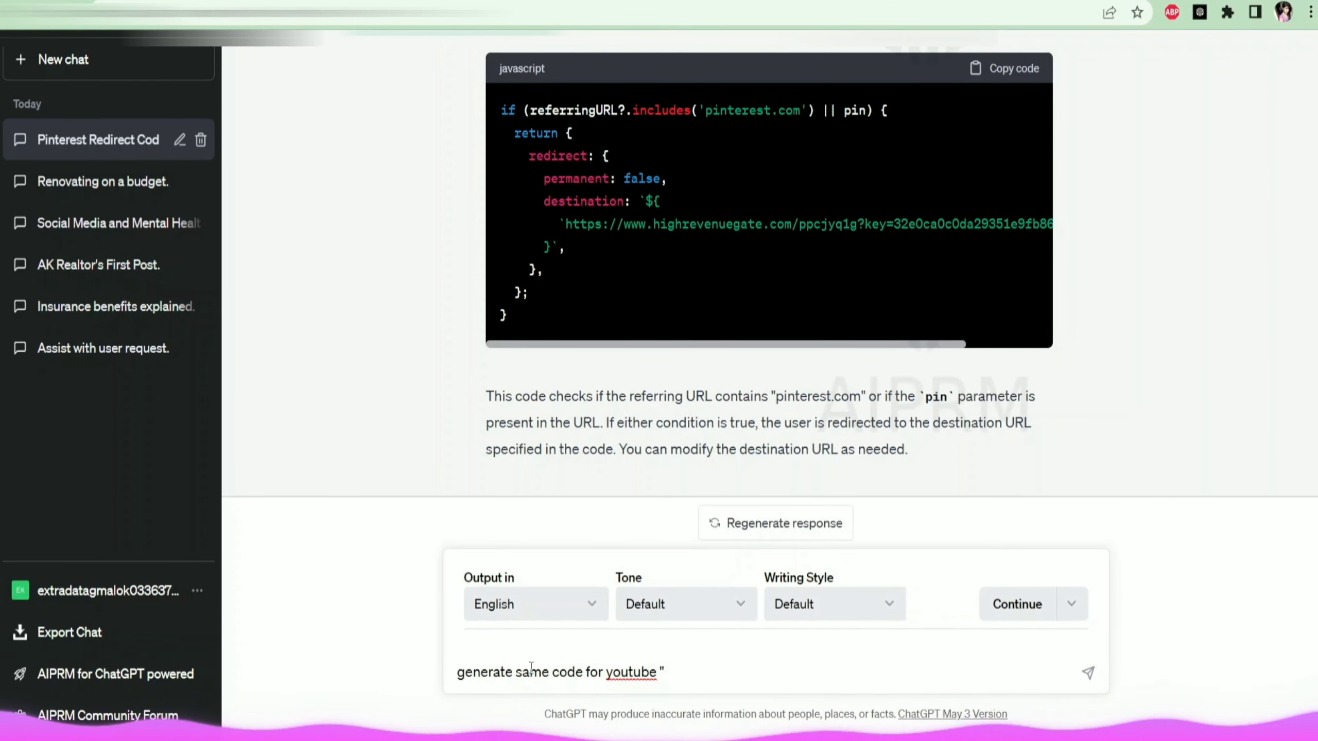
pyautogui.hotkey('ctrl', 'v')
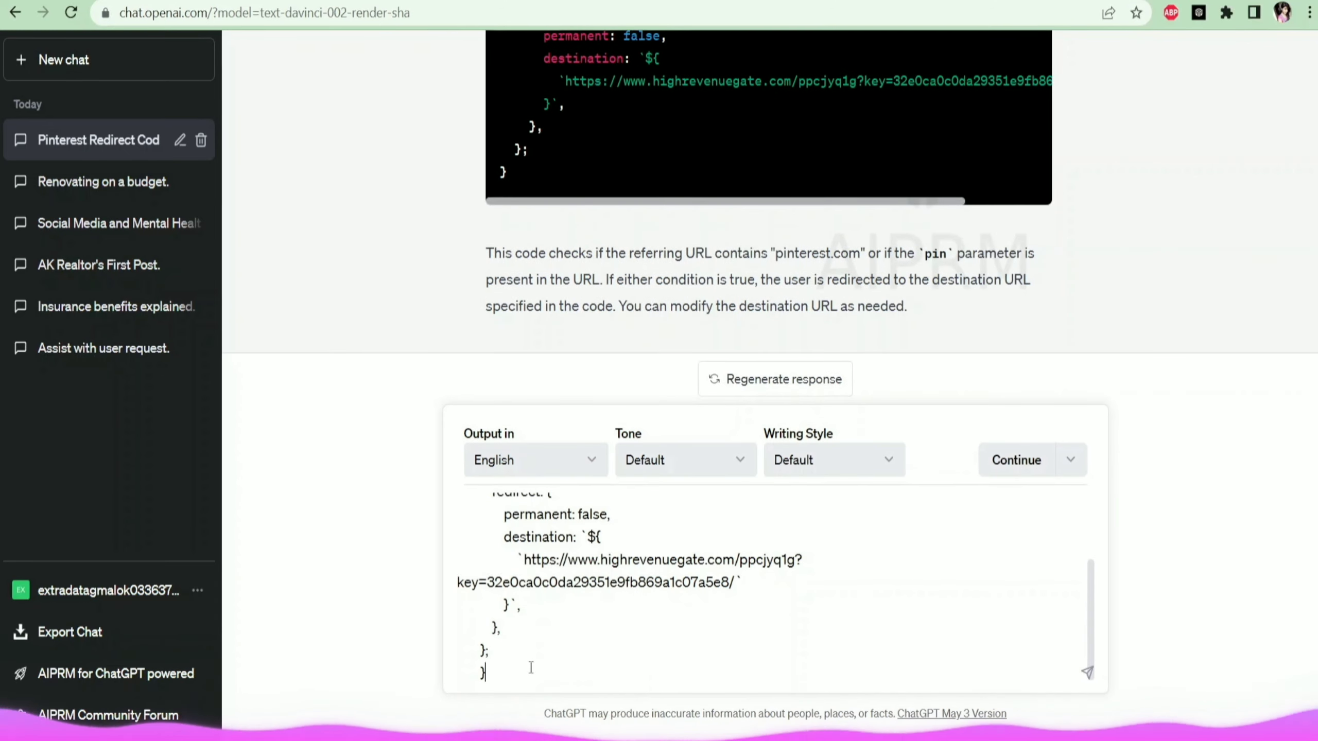
pyautogui.write('"')
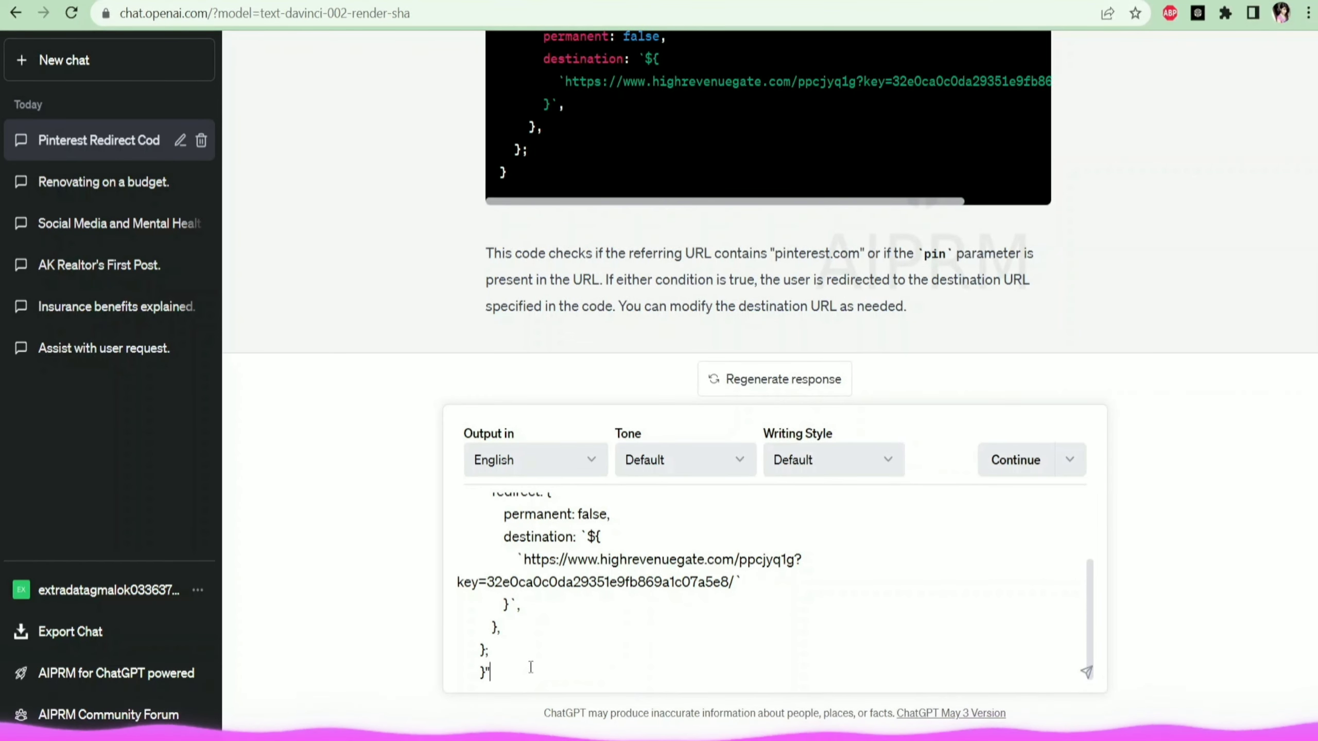